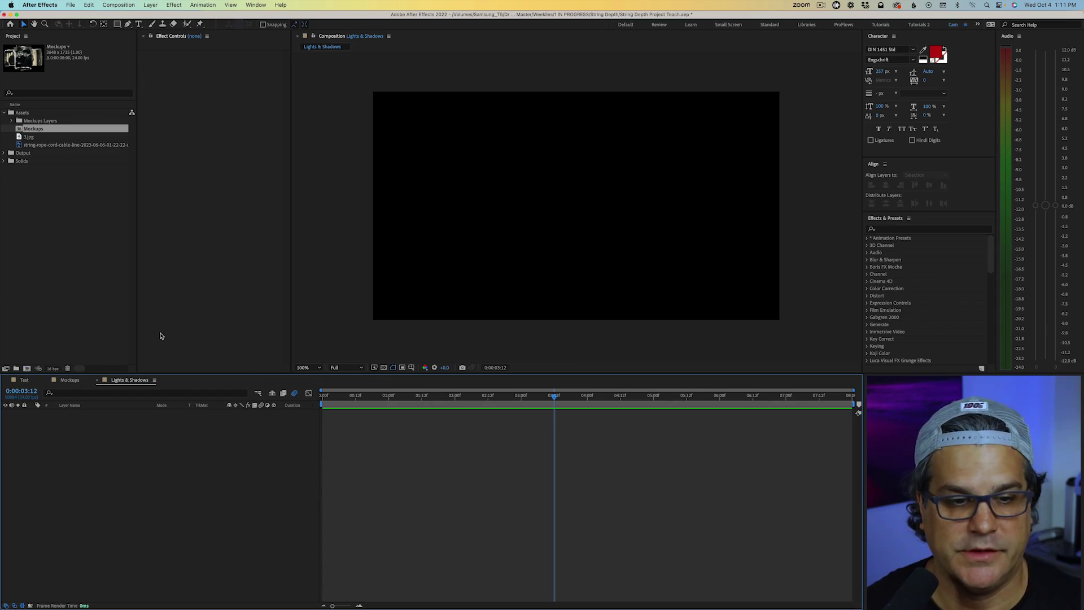
Step: Check that the Lights & Shadows composition runs at 24 fps
key("super+k")
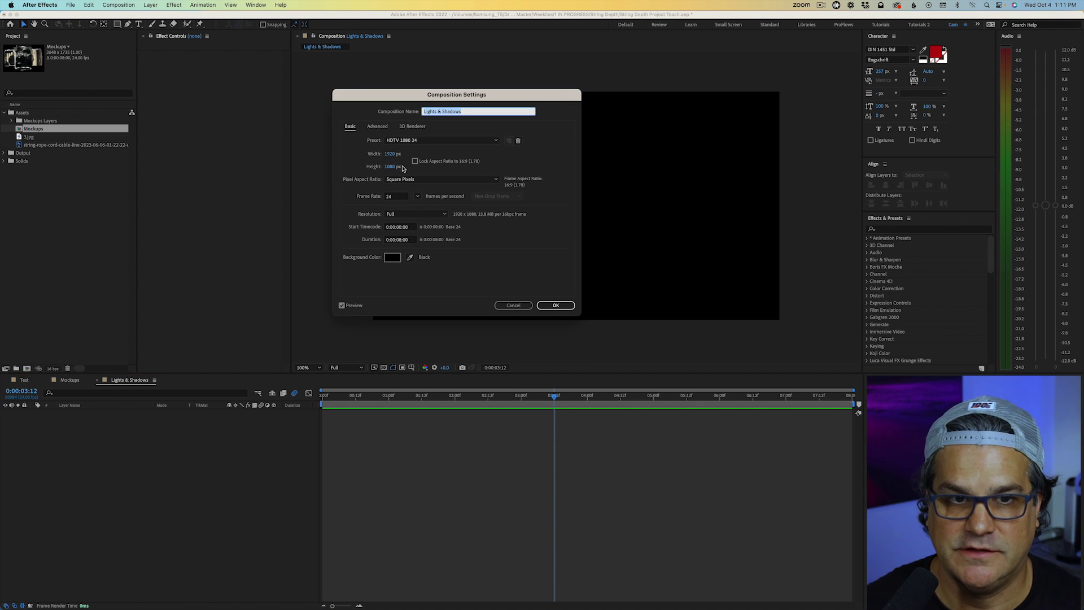
left_click(395, 196)
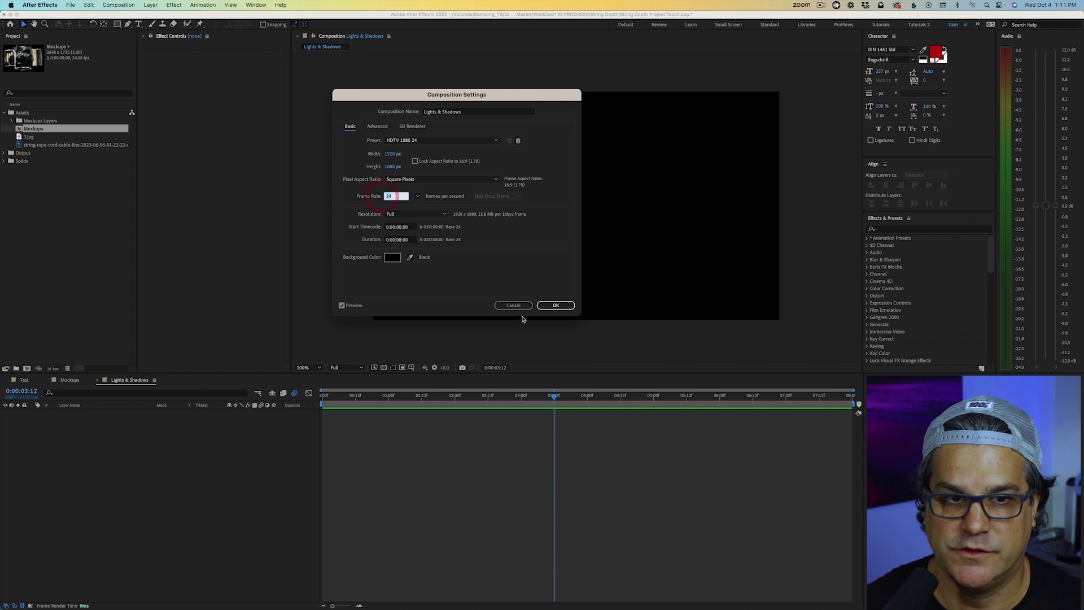
left_click(553, 307)
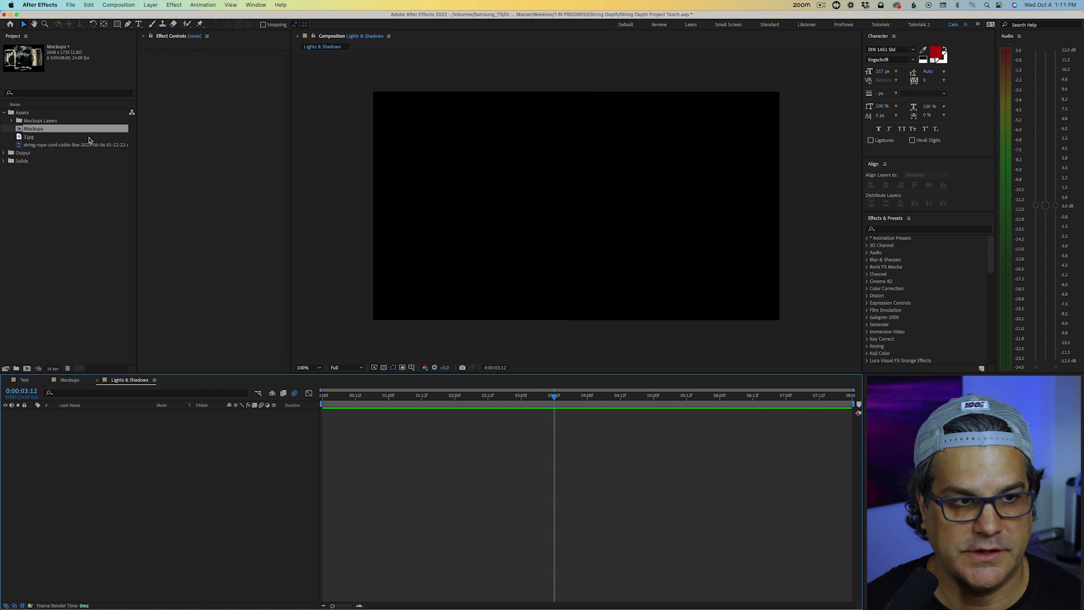
Step: Add 3.jpg to the timeline and scale it up to about 339%
left_click_drag(21, 139, 128, 446)
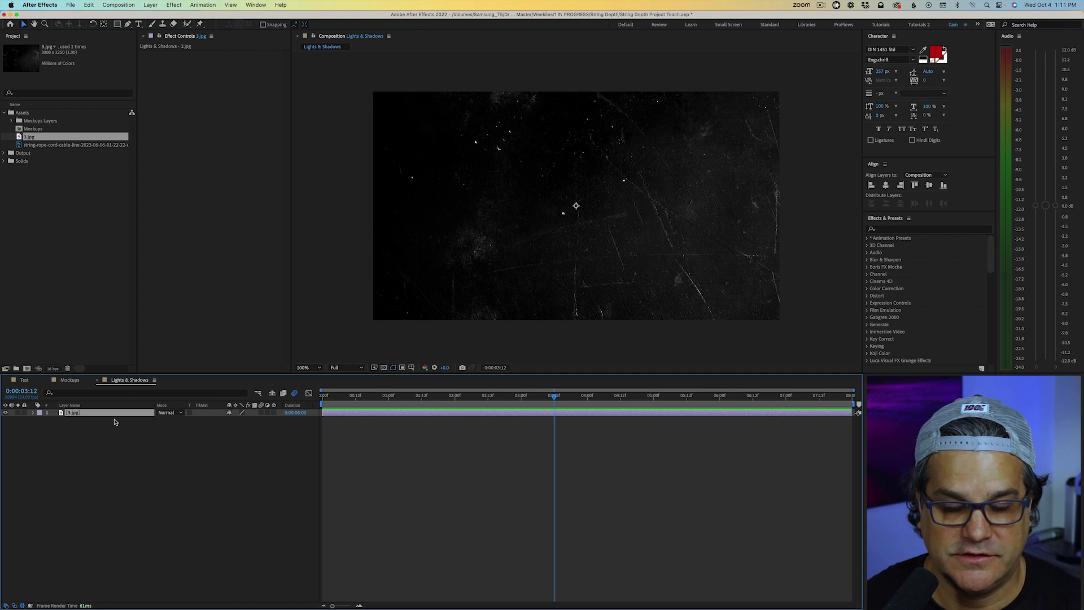
key("s")
left_click_drag(243, 420, 362, 423)
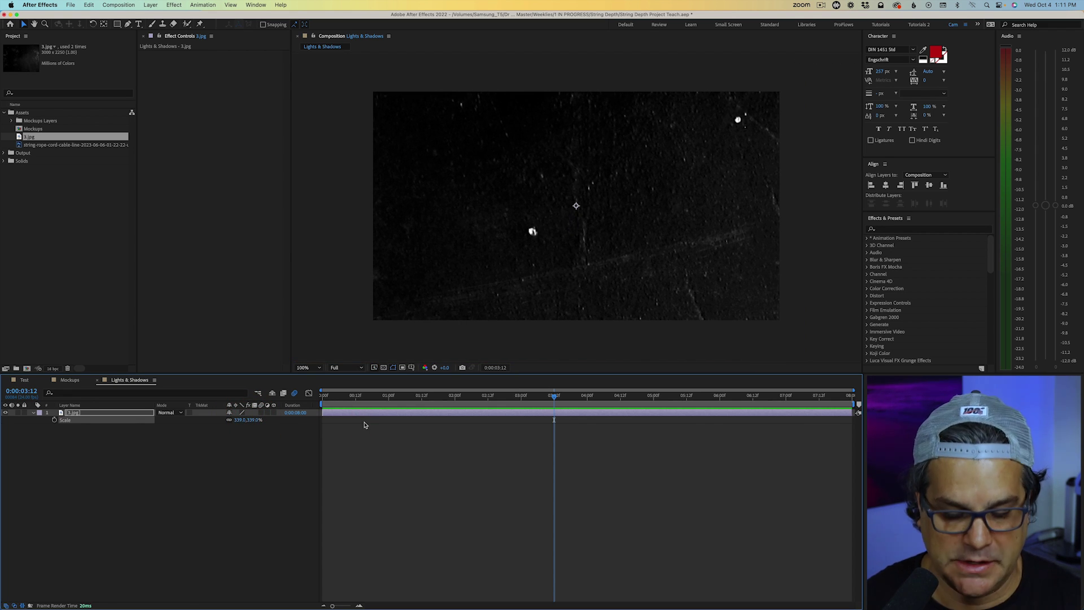
Step: Make the 3.jpg layer 3D and switch the viewer to a 2 Views layout
left_click(274, 413)
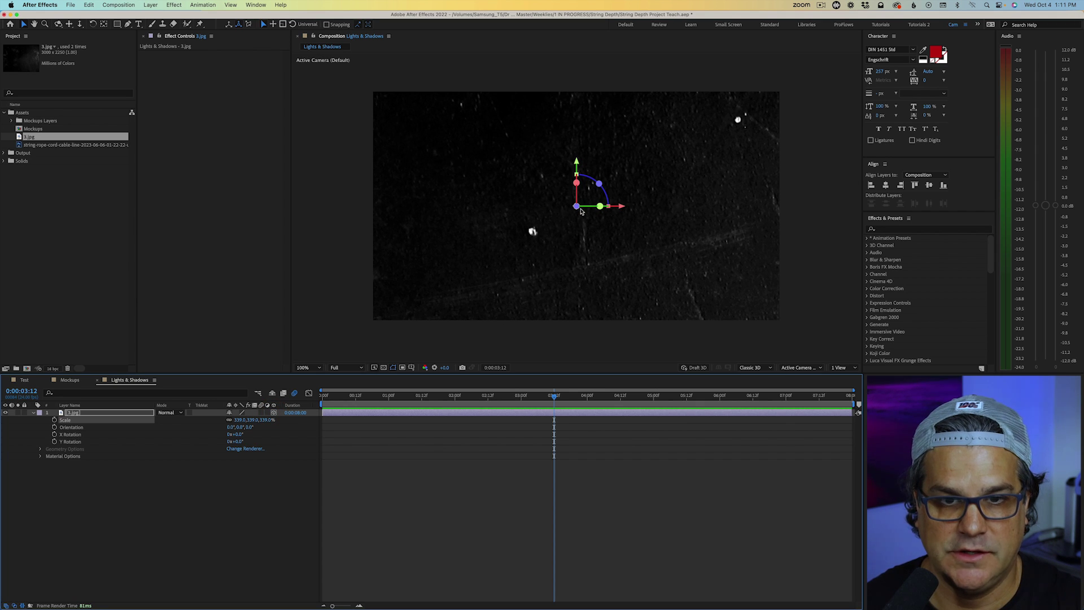
left_click_drag(581, 210, 791, 293)
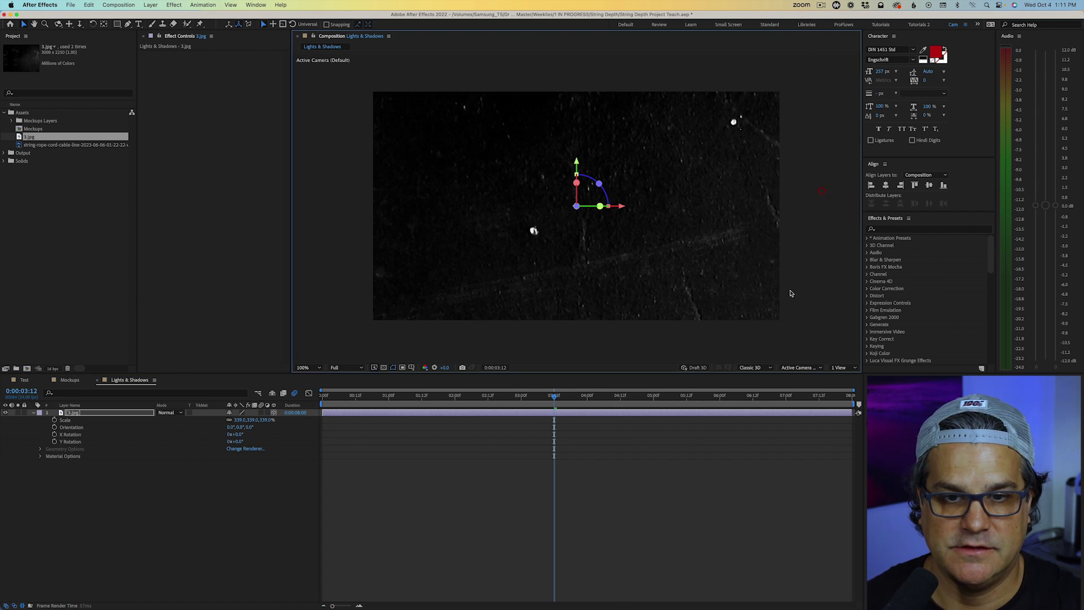
left_click(840, 367)
left_click(848, 384)
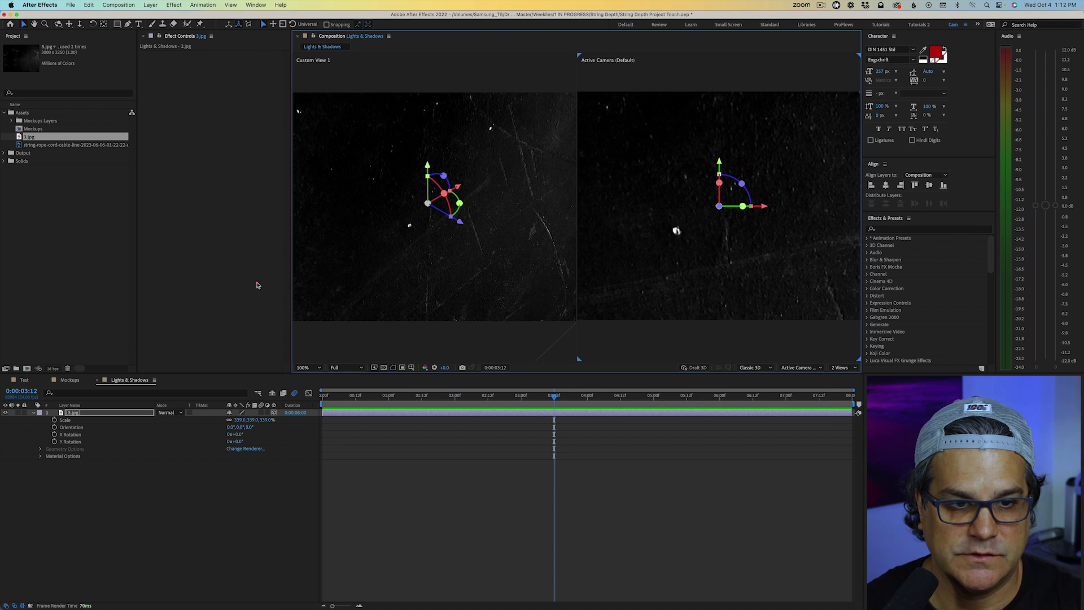
left_click_drag(291, 278, 150, 283)
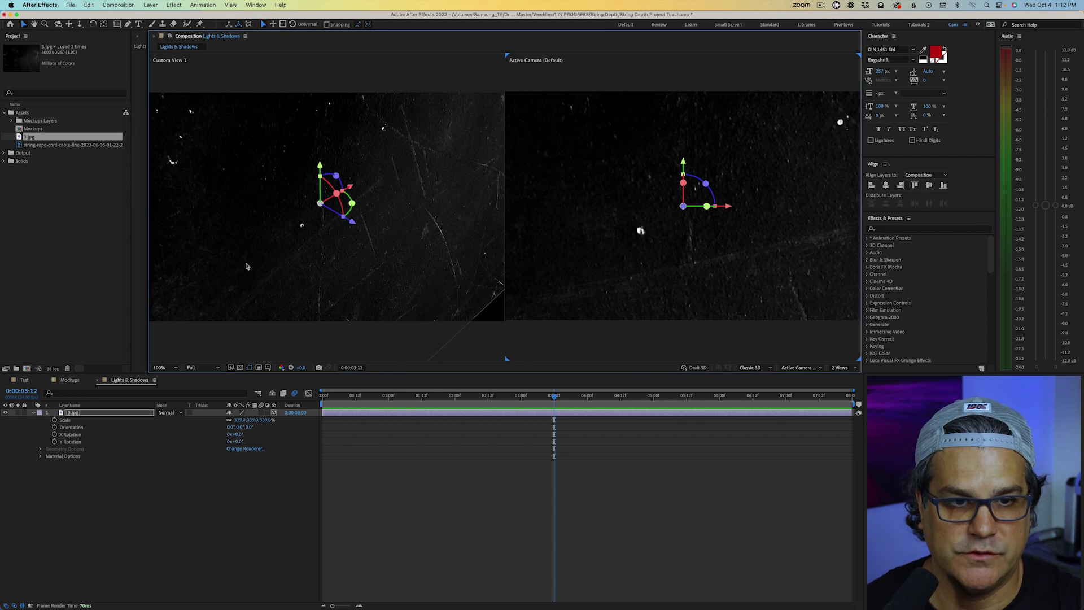
Step: Set the left view to Top and push the 3.jpg texture further back in depth
left_click(367, 351)
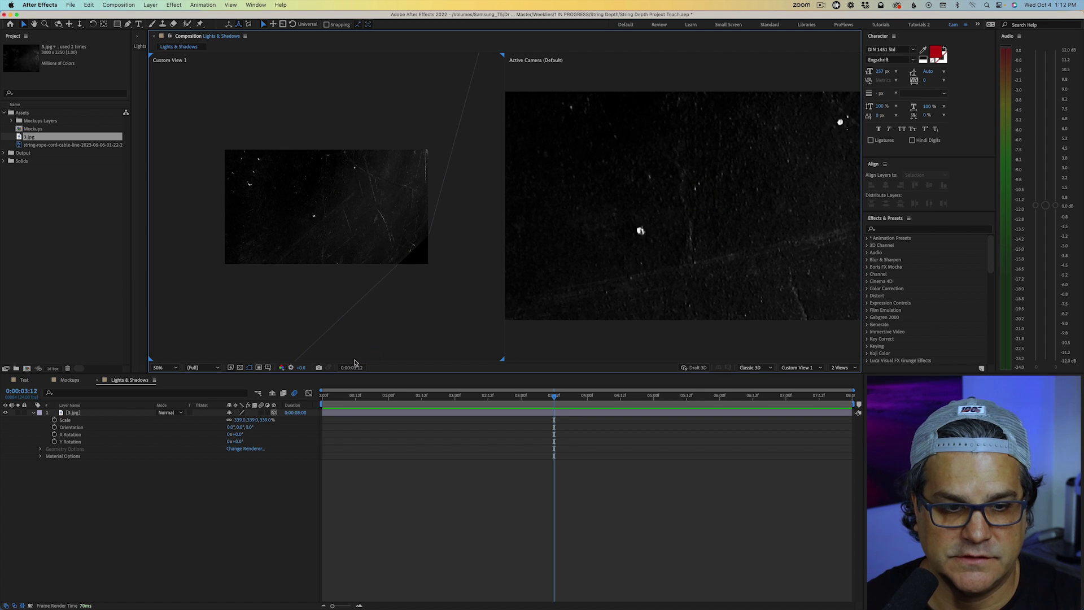
left_click(797, 368)
left_click(790, 415)
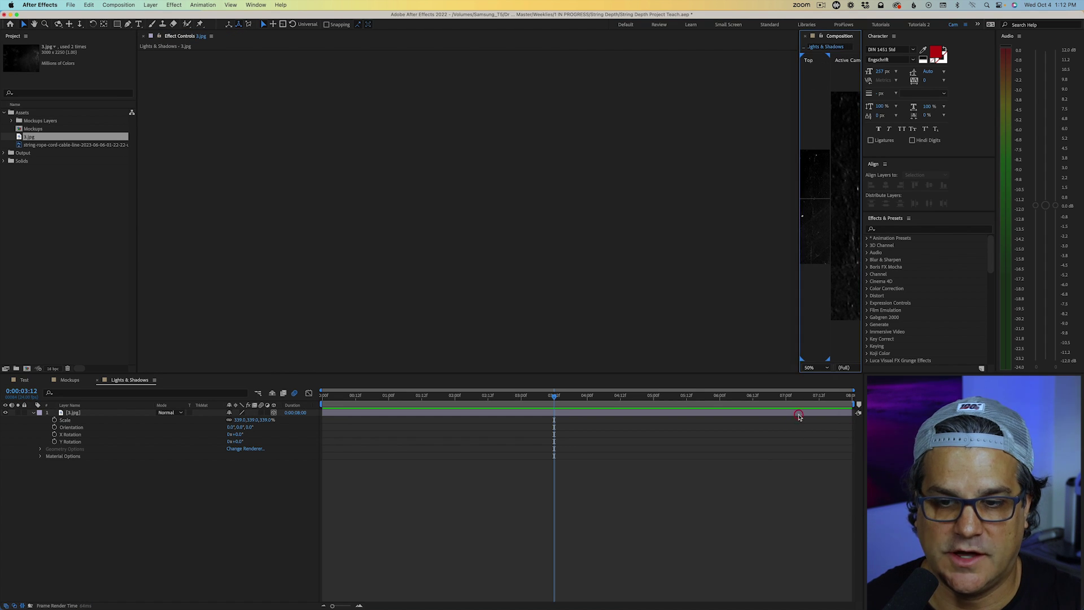
left_click(78, 413)
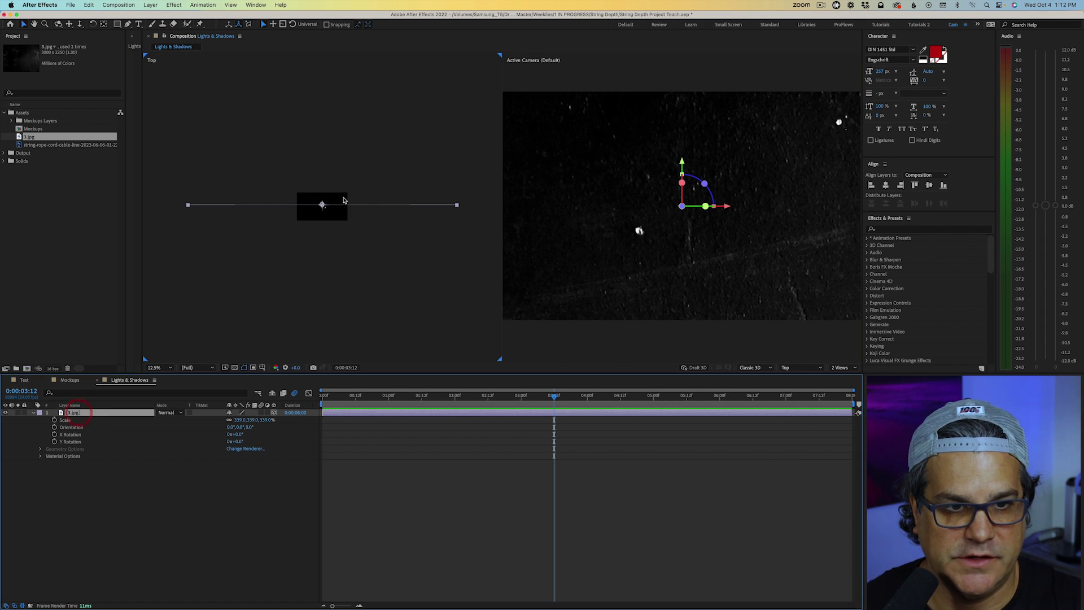
left_click_drag(321, 205, 322, 117)
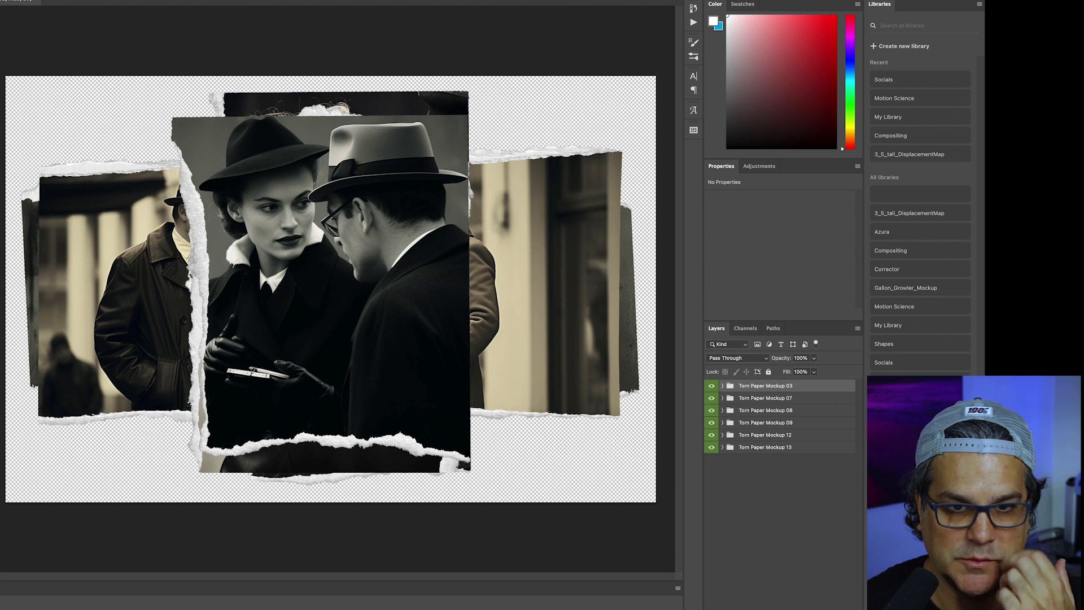
left_click_drag(712, 436, 713, 385)
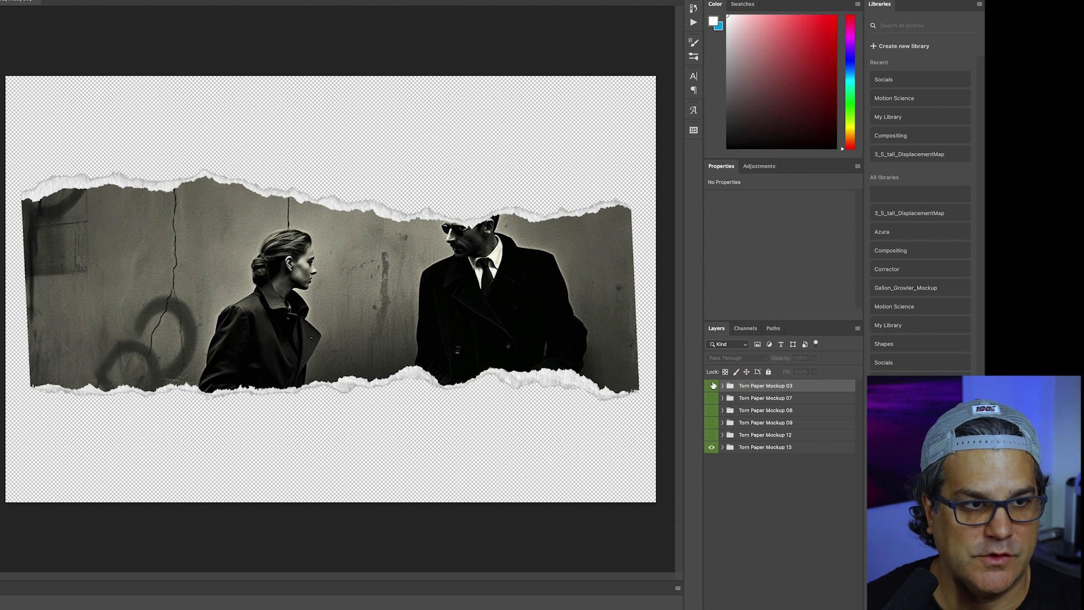
left_click(713, 437)
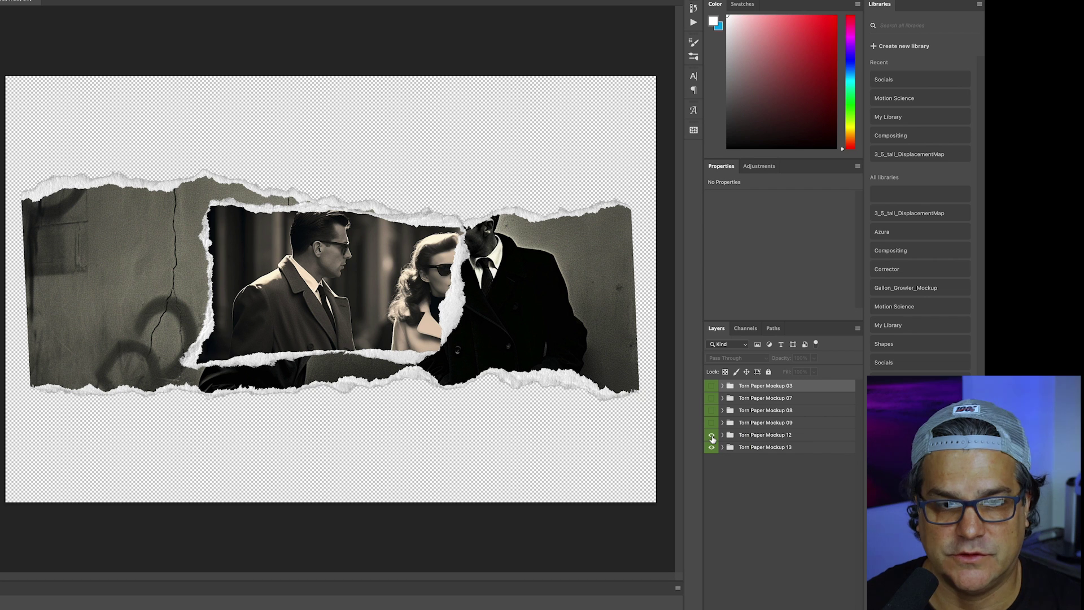
left_click(712, 425)
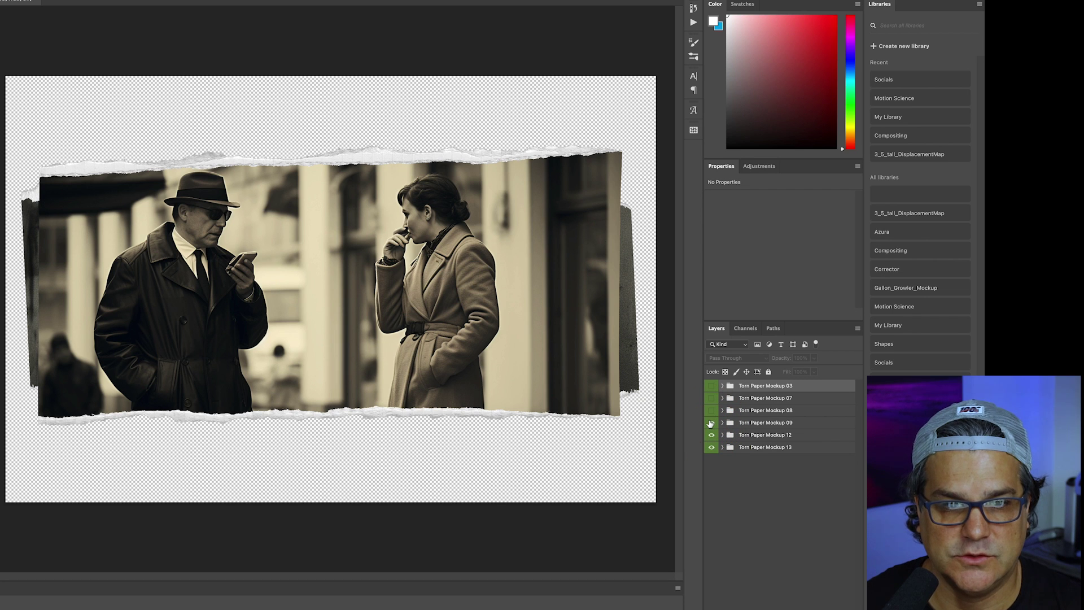
left_click(711, 411)
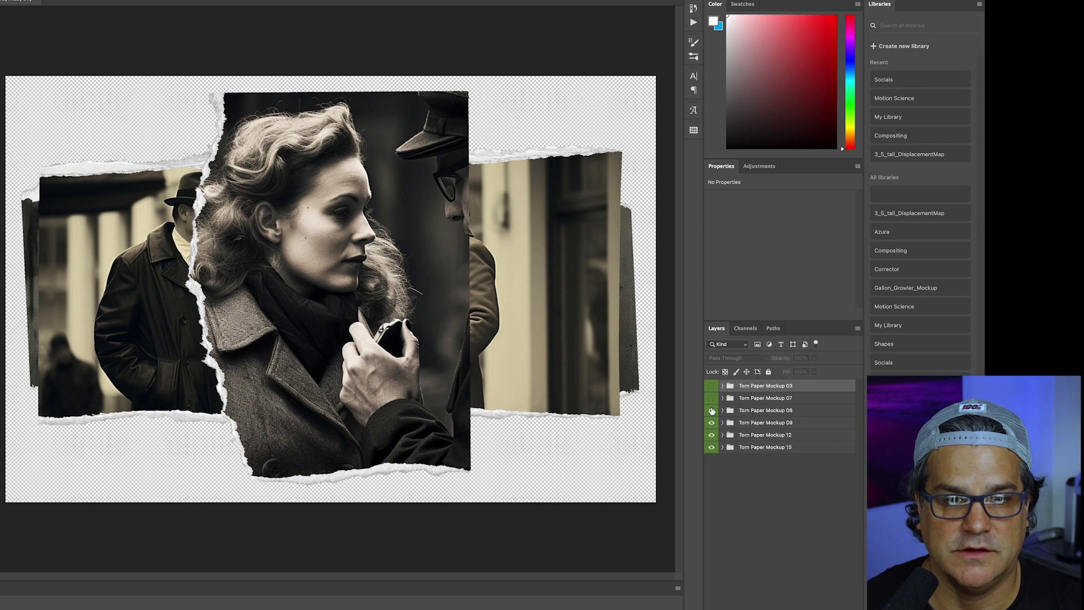
left_click(712, 399)
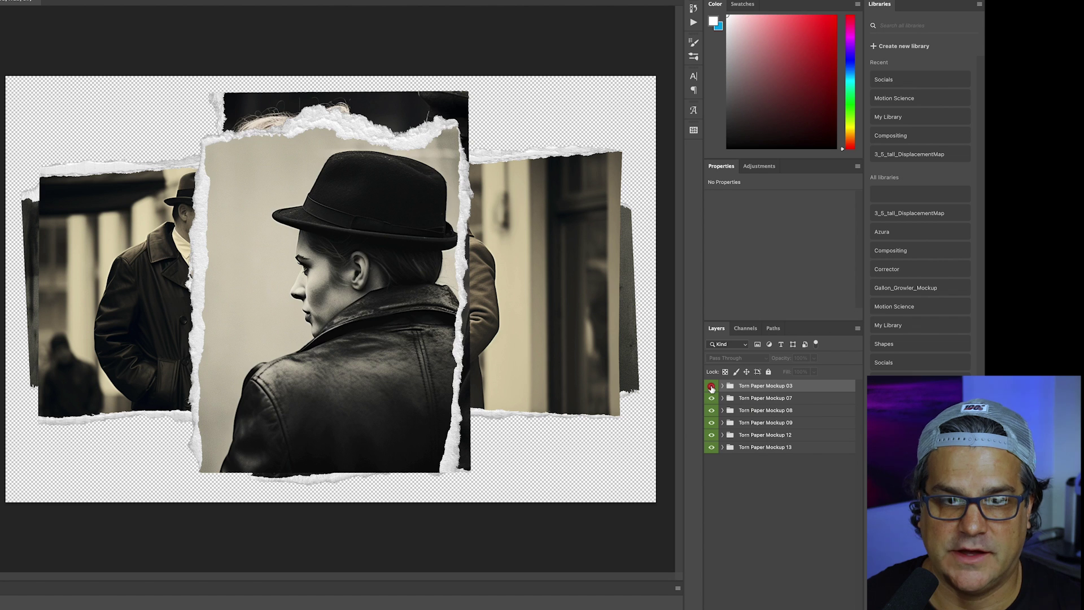
left_click(712, 386)
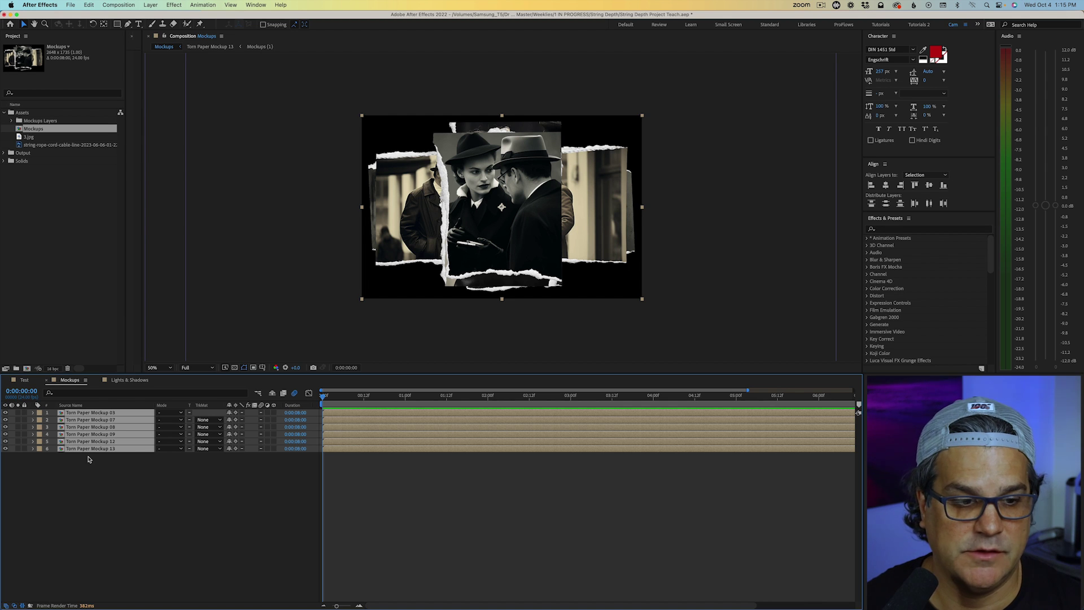
Step: Paste the six Torn Paper Mockup layers into Lights & Shadows and make them 3D
left_click(133, 382)
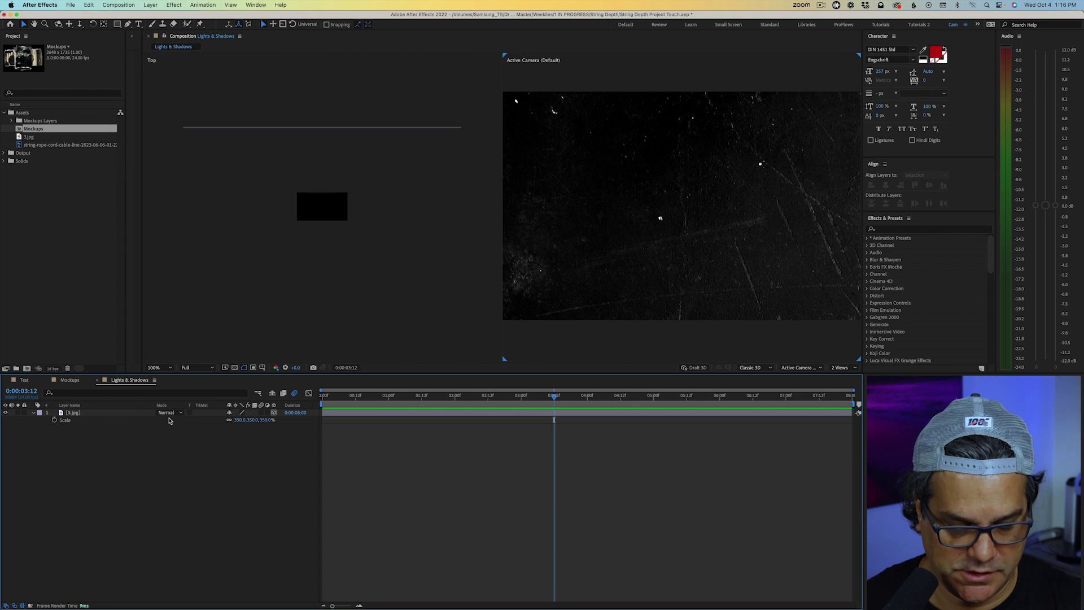
key("cmd+v")
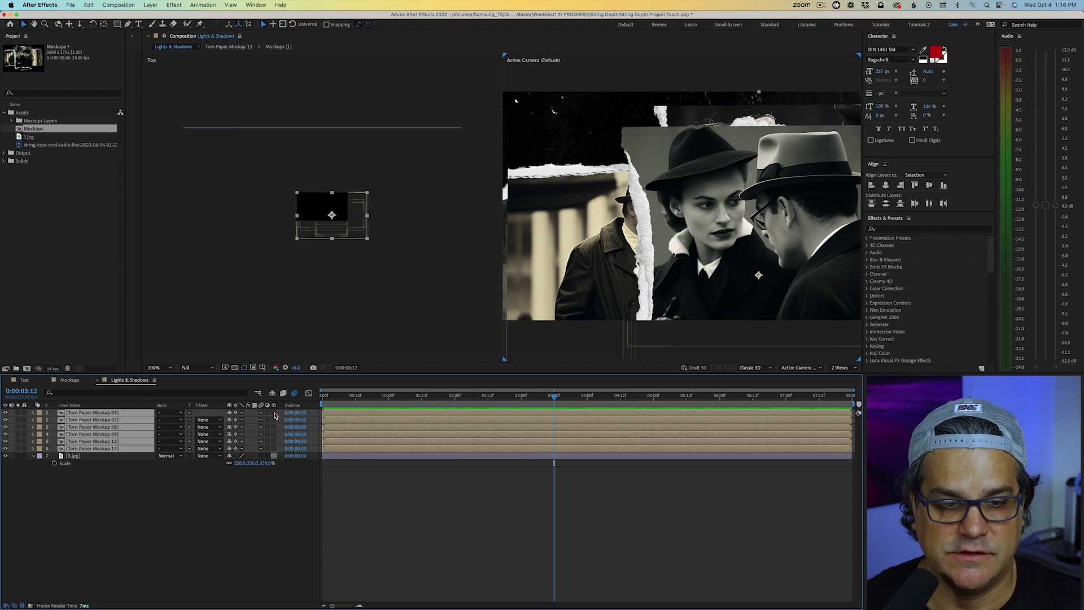
left_click(275, 415)
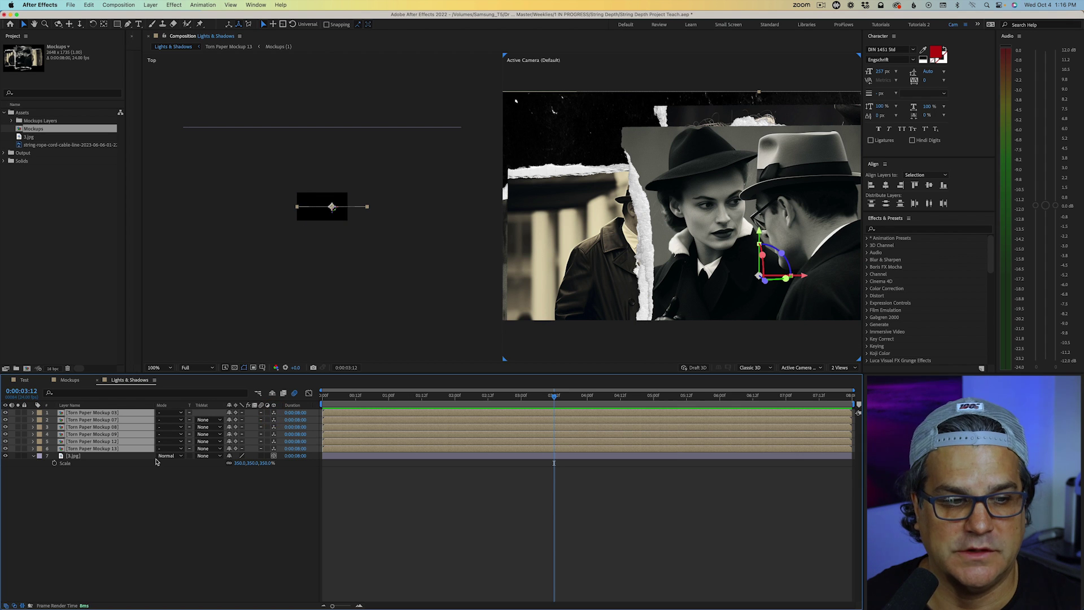
Step: Hide Torn Paper Mockup 13 and move Torn Paper Mockup 03 left and back in depth
left_click(113, 464)
left_click(112, 448)
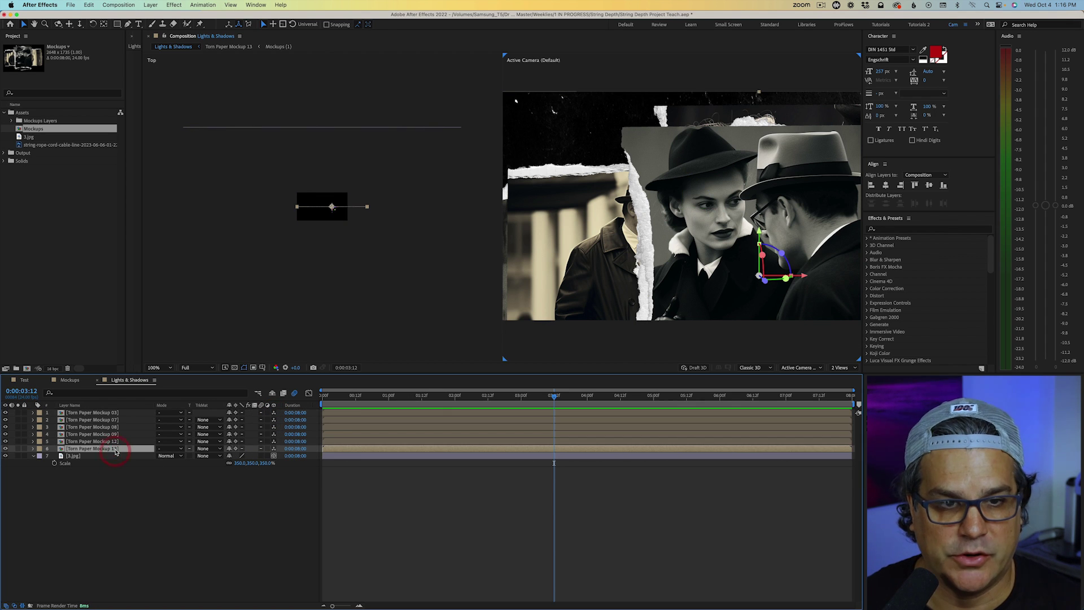
left_click(6, 448)
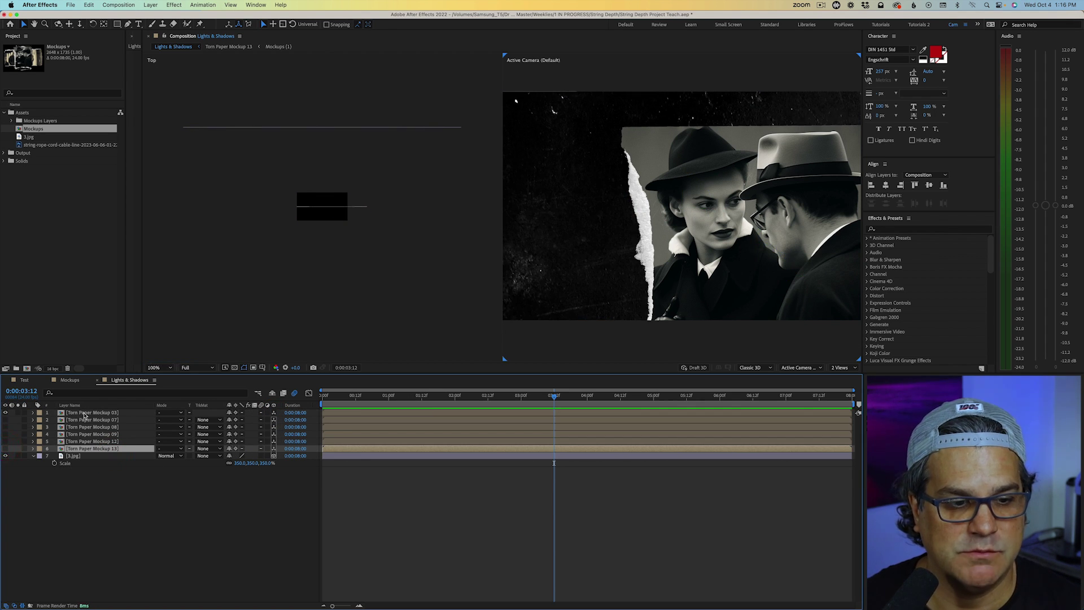
left_click(85, 413)
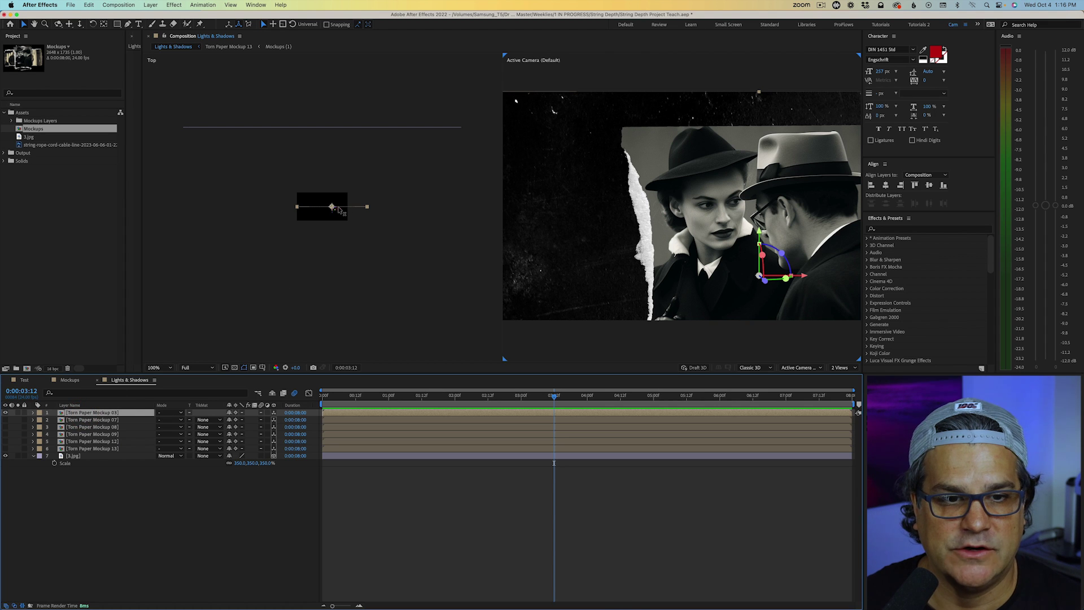
left_click_drag(335, 208, 309, 172)
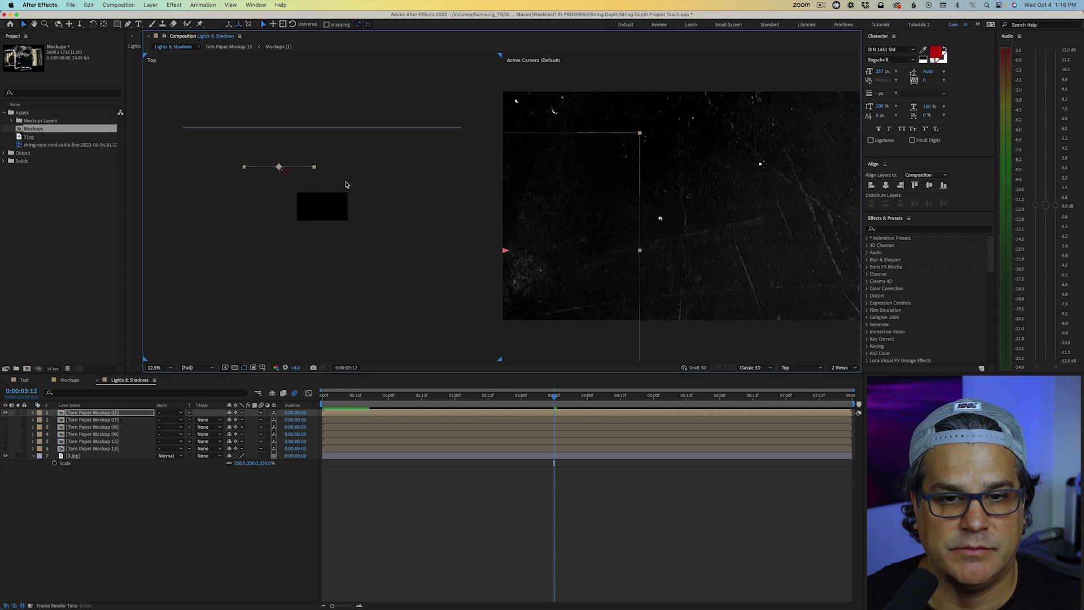
left_click(653, 211)
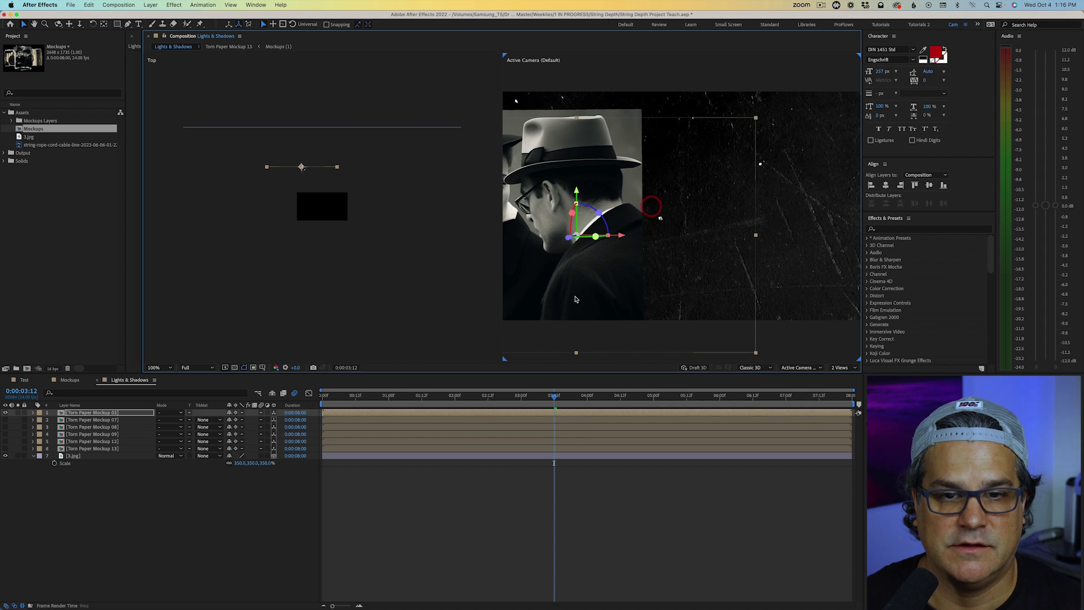
Step: Show Torn Paper Mockup 13 again and reveal its Position property
left_click(140, 421)
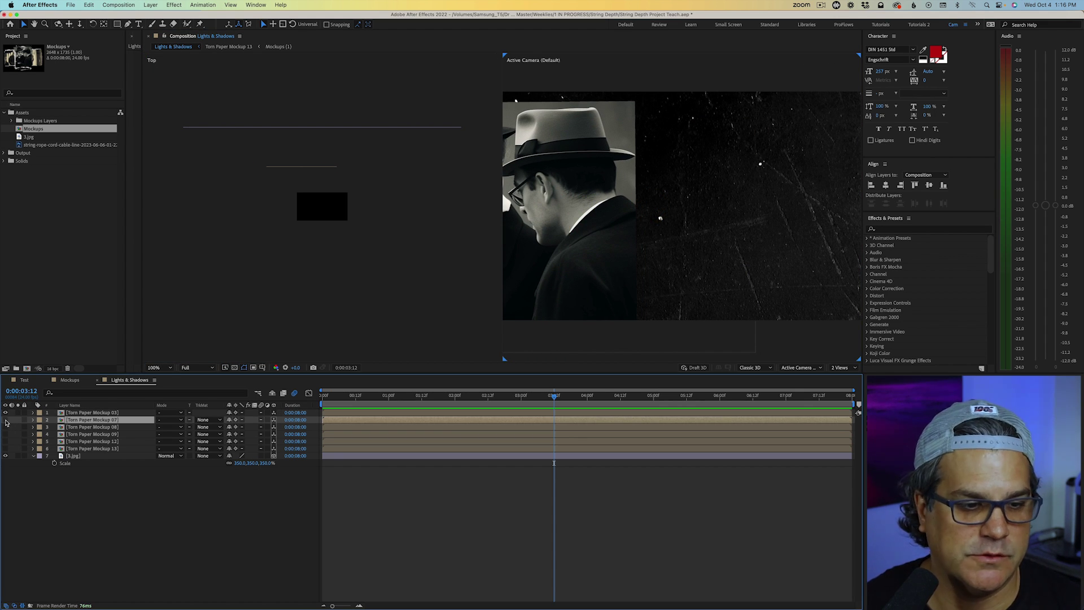
left_click(6, 419)
left_click(6, 420)
left_click(5, 449)
left_click(88, 448)
key("p")
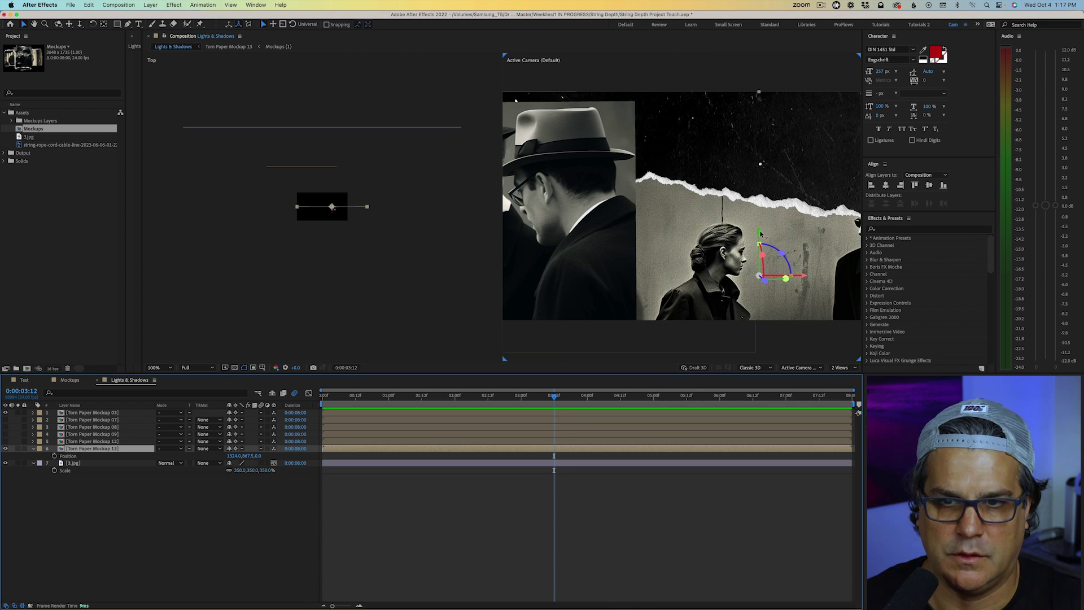
key("comma")
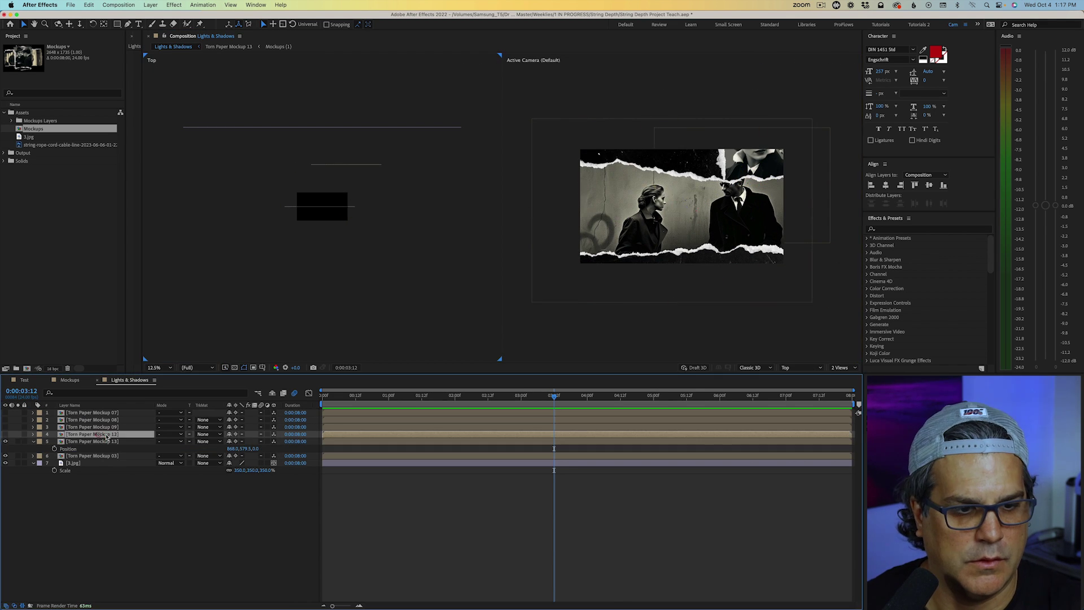
Step: Stagger Mockups 12, 09 and 07 at different depths in the Top view
left_click_drag(316, 187, 363, 141)
left_click(322, 127)
left_click(281, 205)
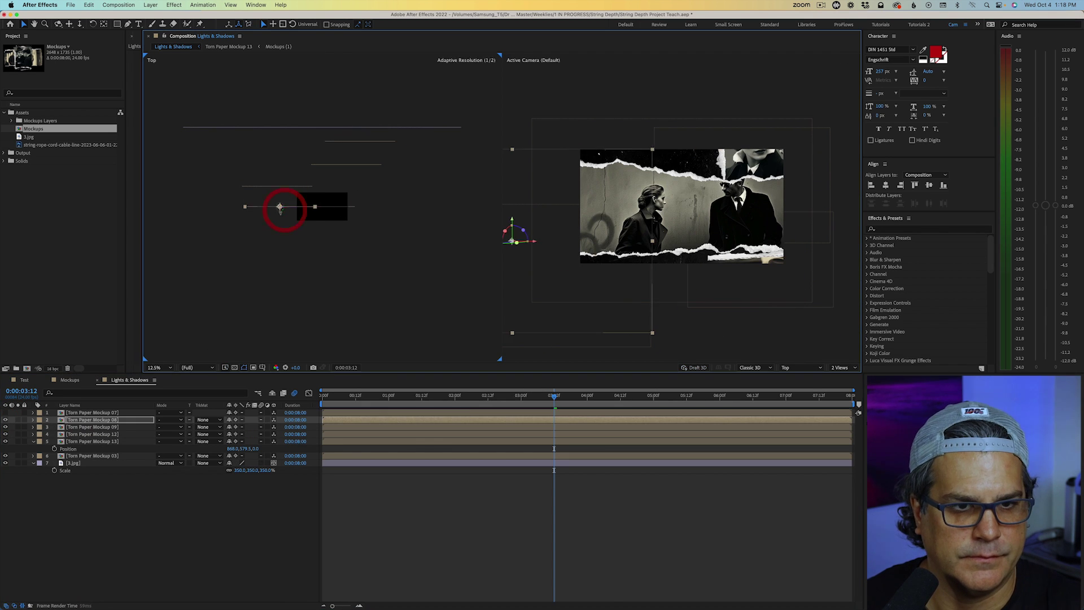
left_click(128, 417)
left_click_drag(277, 165, 274, 161)
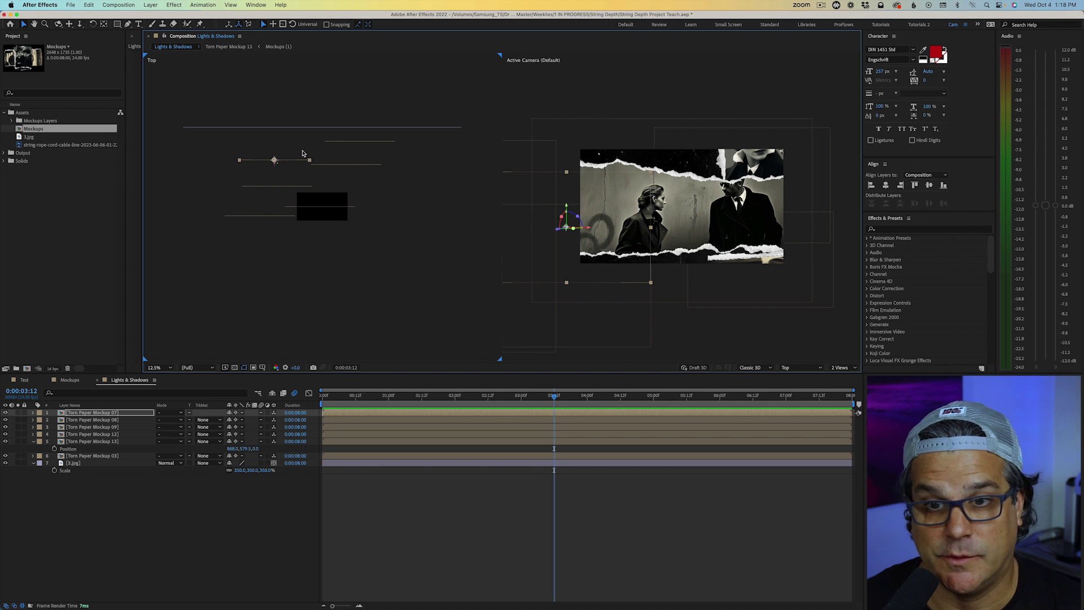
Step: Create Camera 1 as a One-Node camera with the 35mm preset and depth of field unchecked
left_click(150, 6)
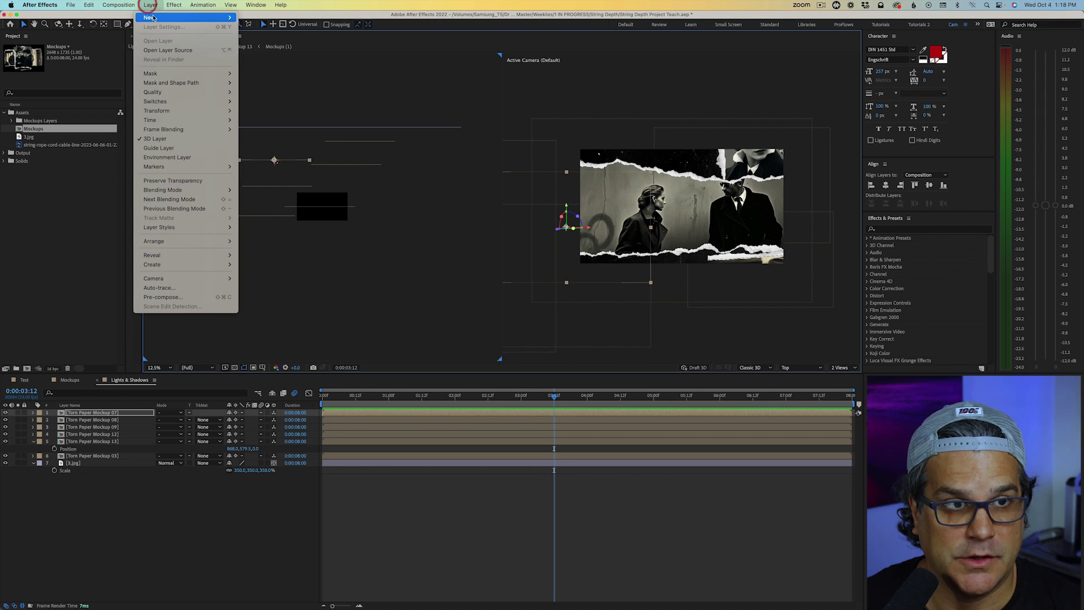
mouse_move(163, 17)
left_click(269, 45)
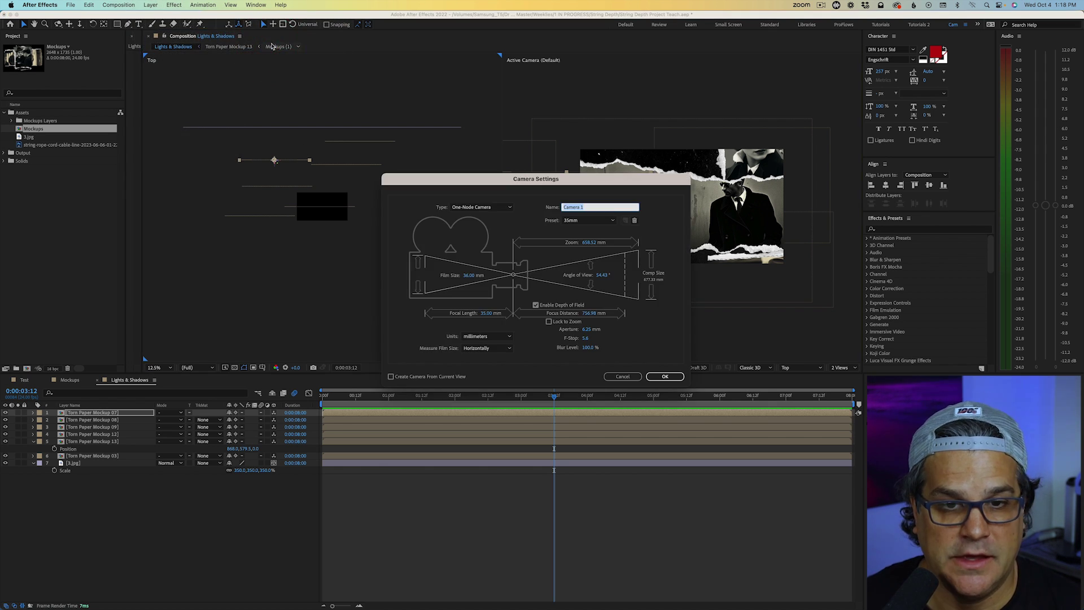
left_click(484, 208)
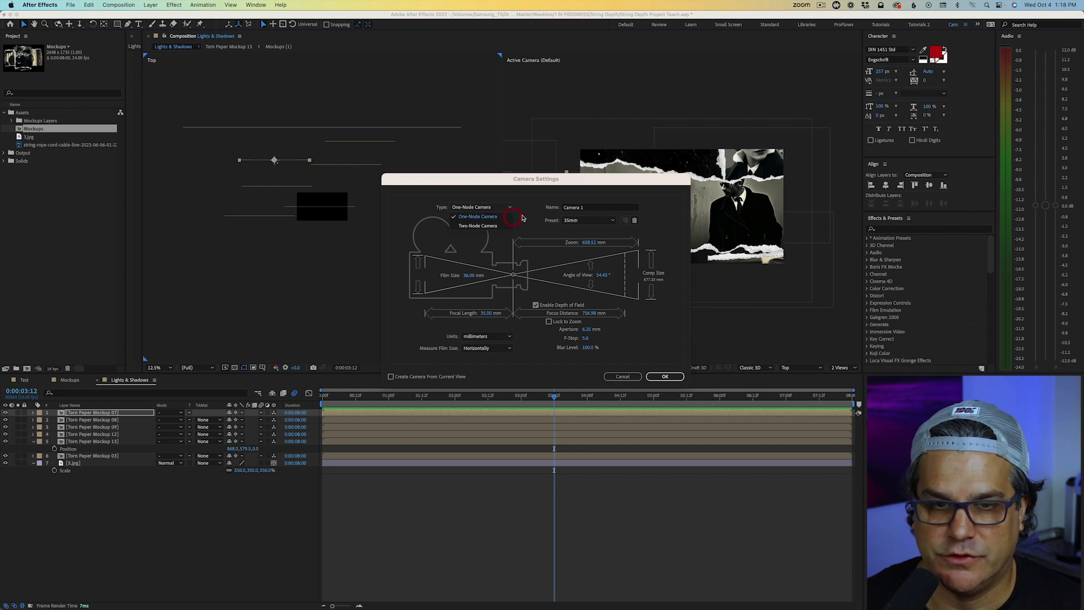
left_click(522, 218)
left_click_drag(537, 185, 518, 186)
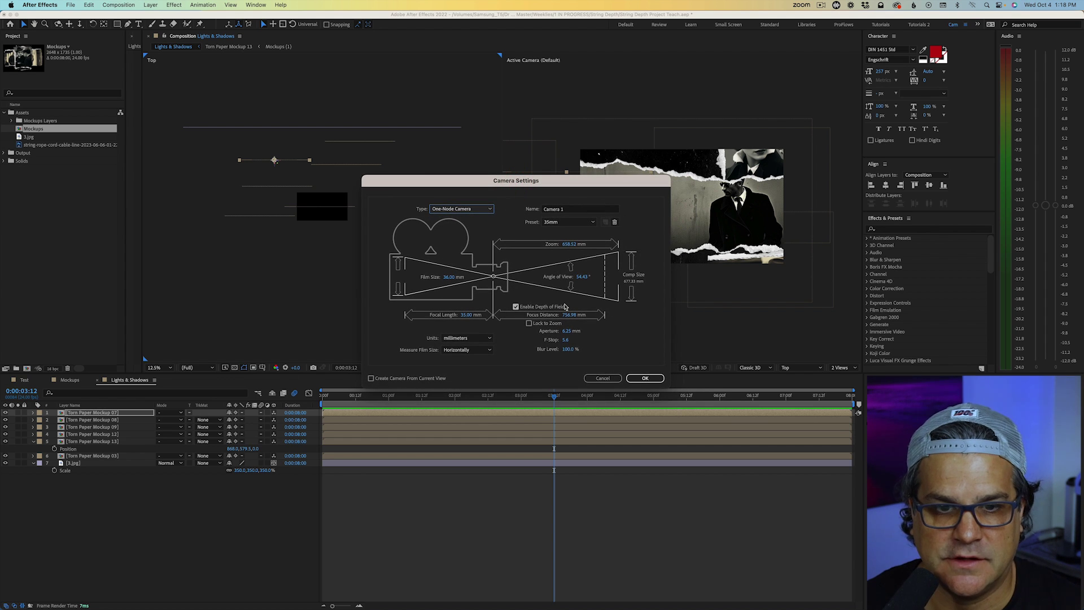
left_click(516, 308)
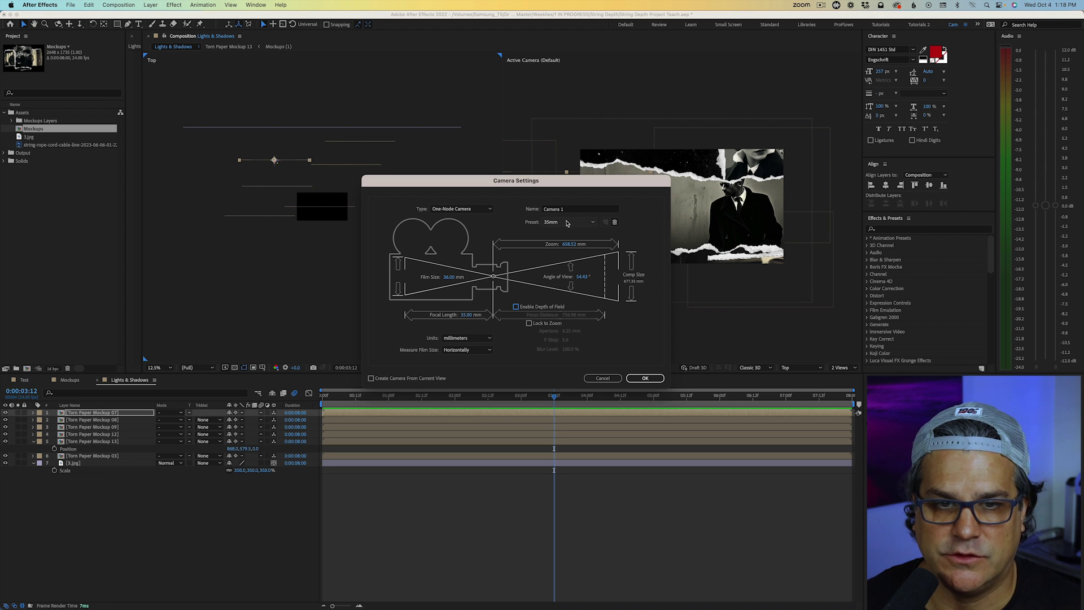
left_click(567, 222)
left_click(561, 281)
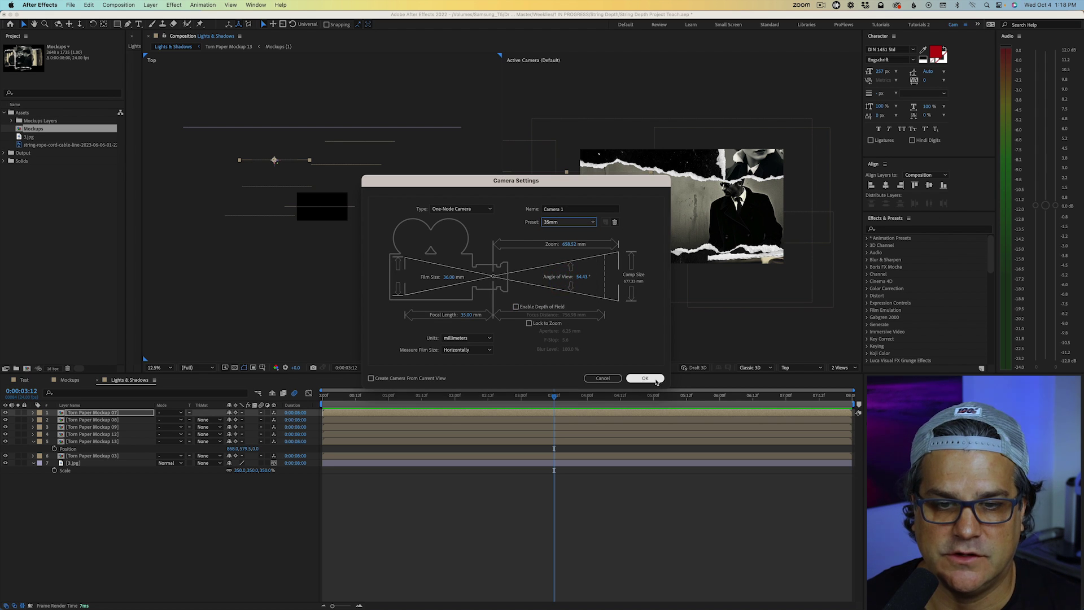
left_click(645, 378)
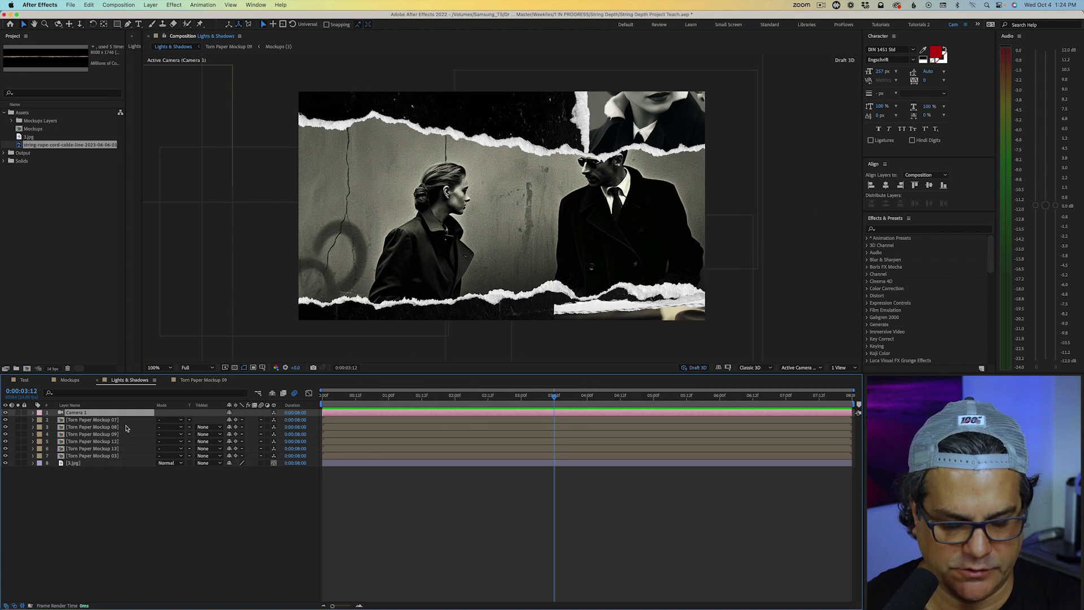
Step: Give Camera 1 a Z Rotation of about 7°
key("r")
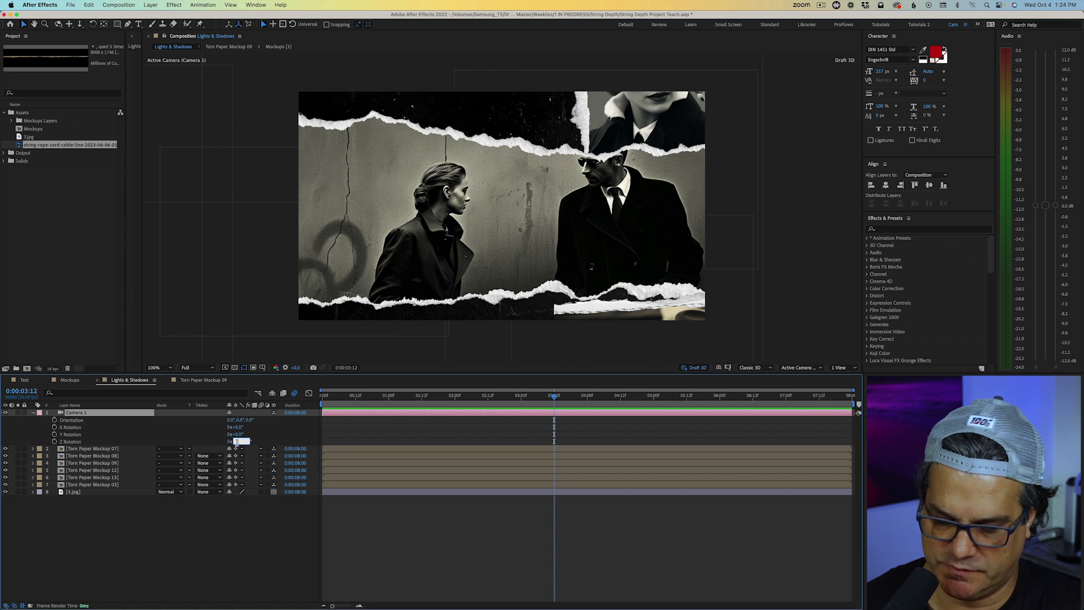
key("Return")
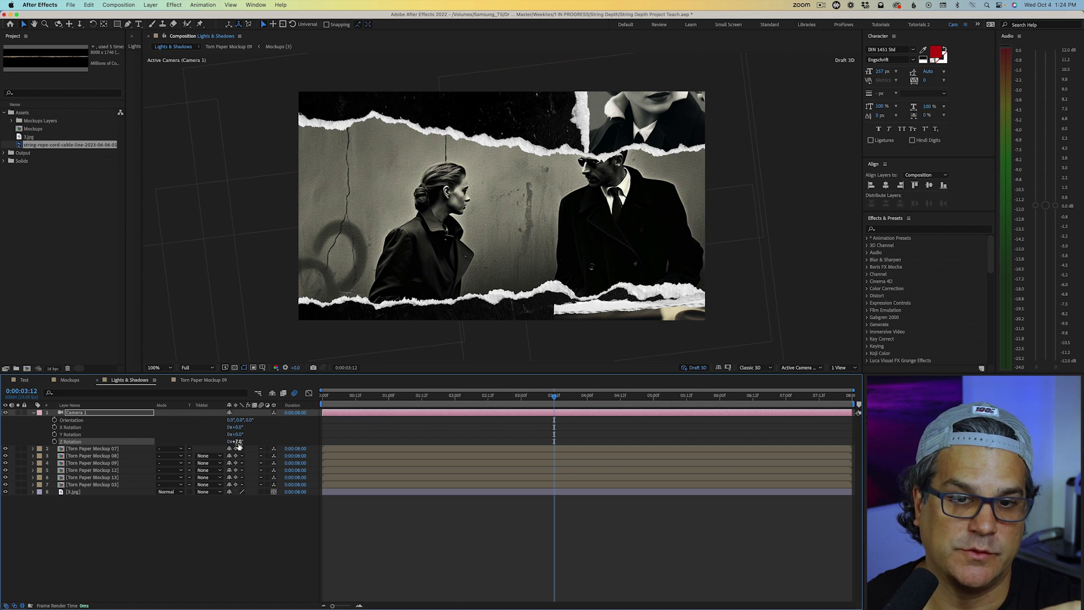
Step: Make the Paper and Paper Rip layers 3D inside the Torn Paper Mockup 13 precomp
left_click(109, 448)
left_click(109, 456)
left_click(110, 463)
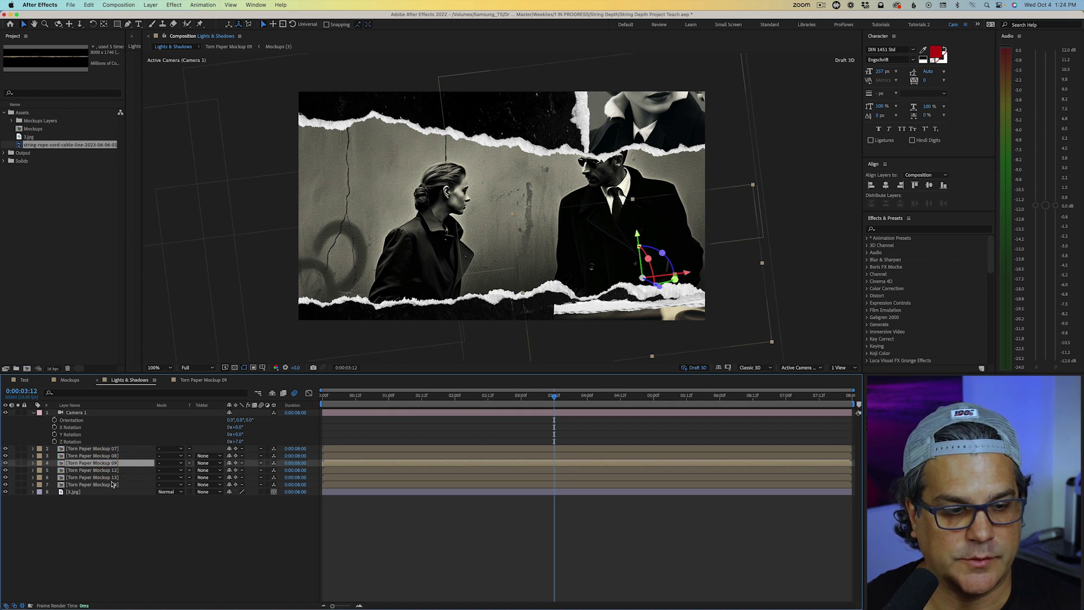
left_click(105, 485)
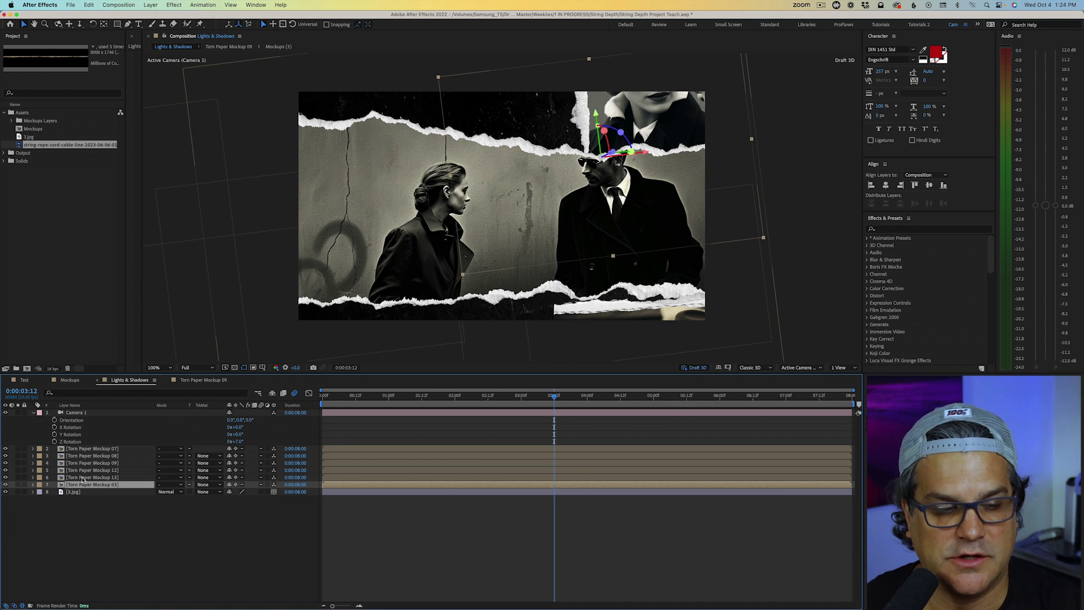
left_click(93, 449)
left_click(79, 479)
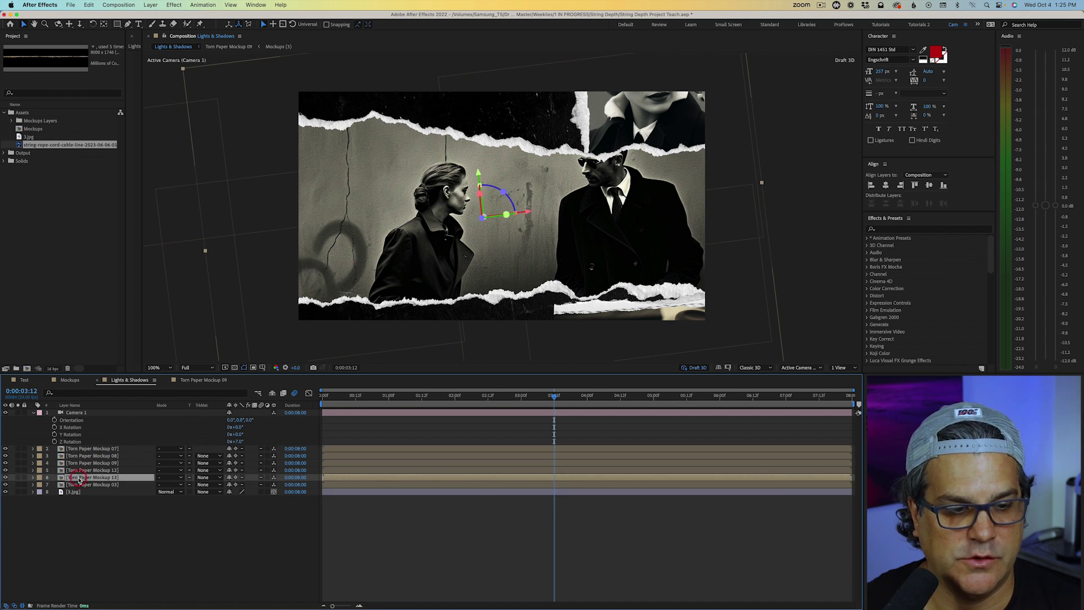
double_click(79, 478)
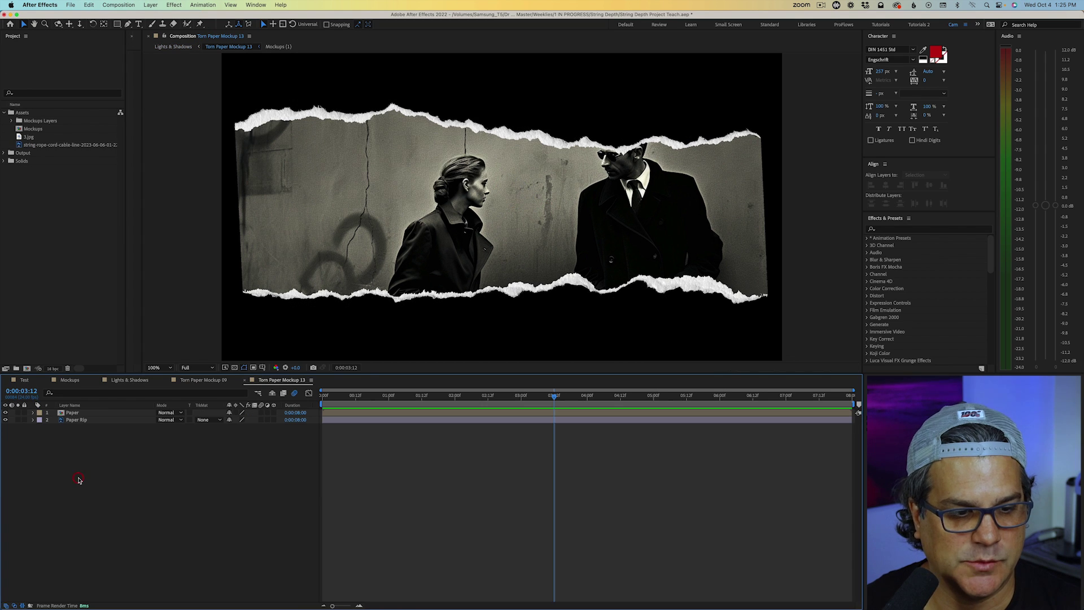
left_click_drag(275, 415, 276, 428)
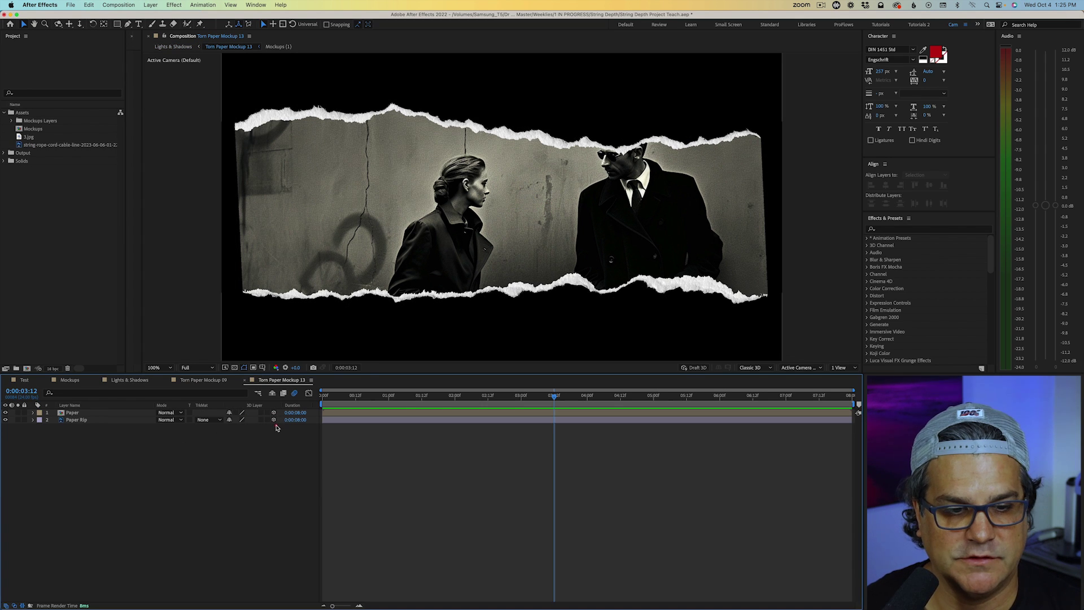
left_click(136, 381)
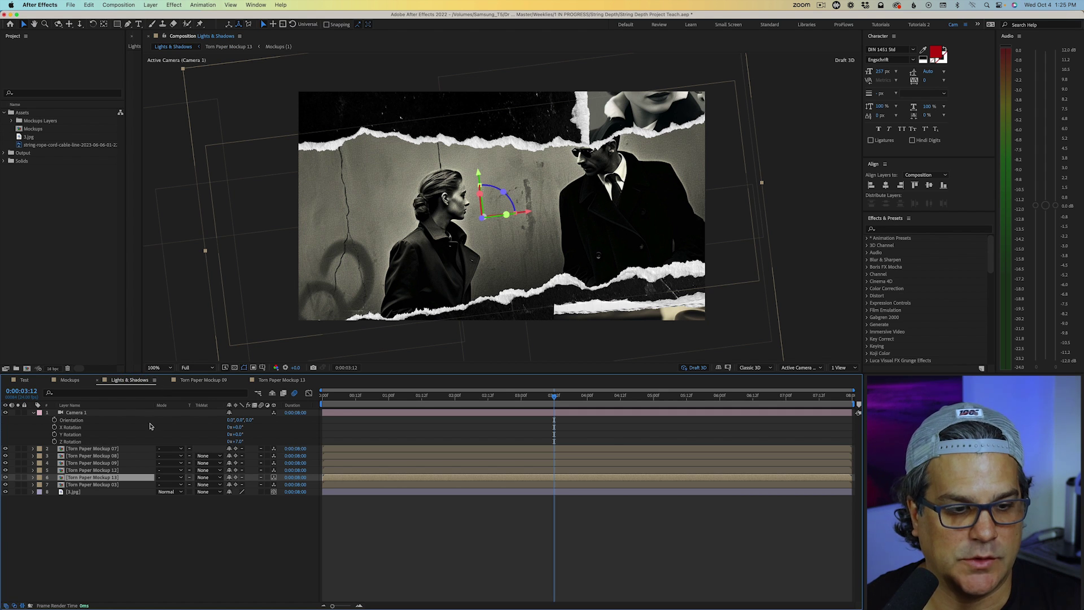
Step: Make Paper and Paper Rip 3D in the Mockup 03, 12, 09, 08 and 07 precomps
double_click(112, 484)
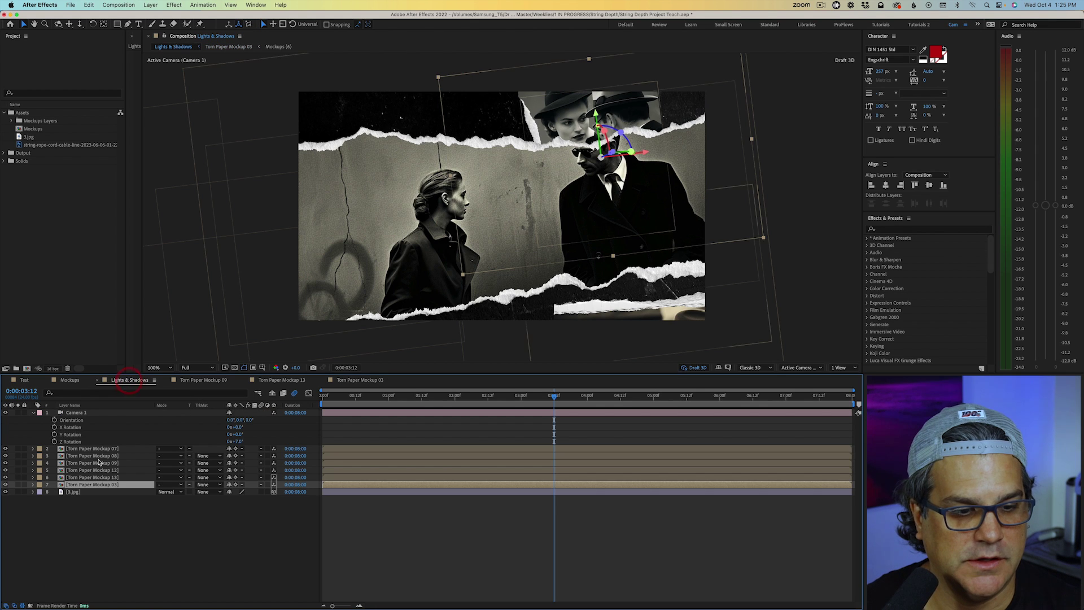
left_click(130, 380)
double_click(91, 470)
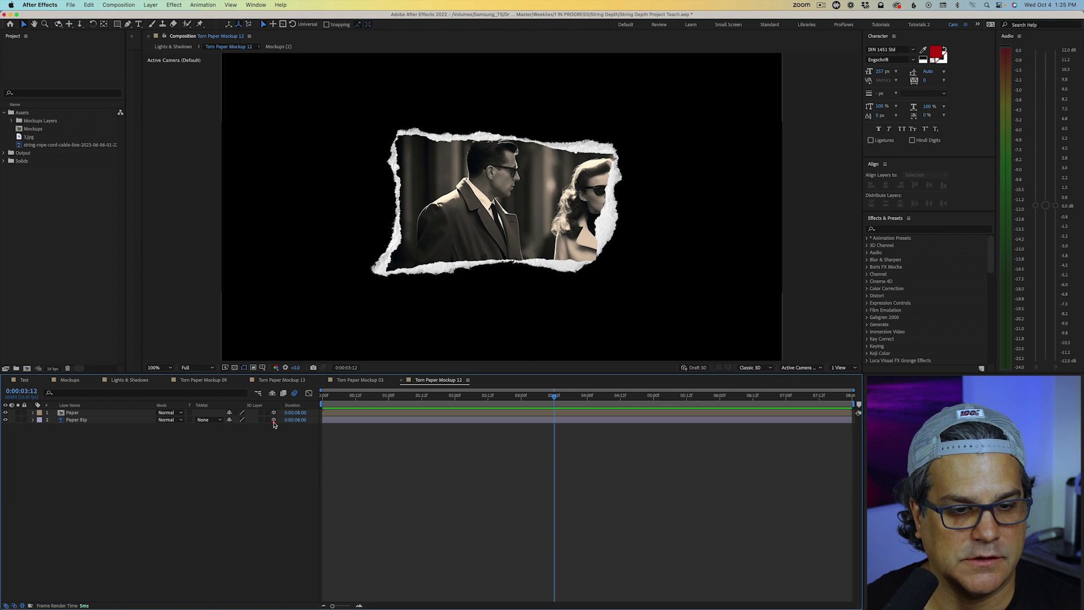
left_click(136, 382)
double_click(82, 466)
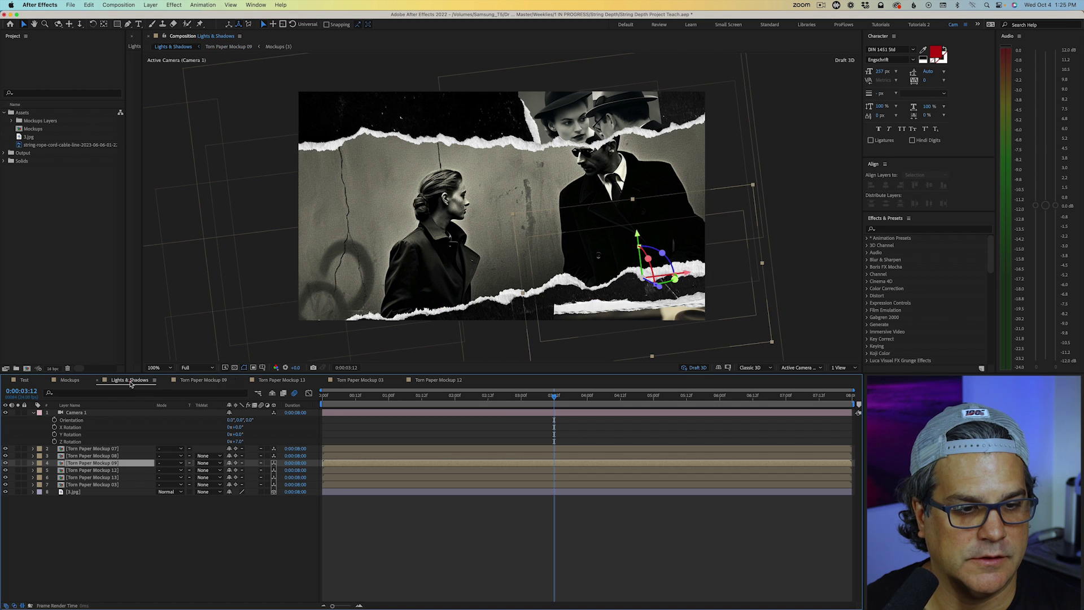
left_click(134, 382)
double_click(107, 456)
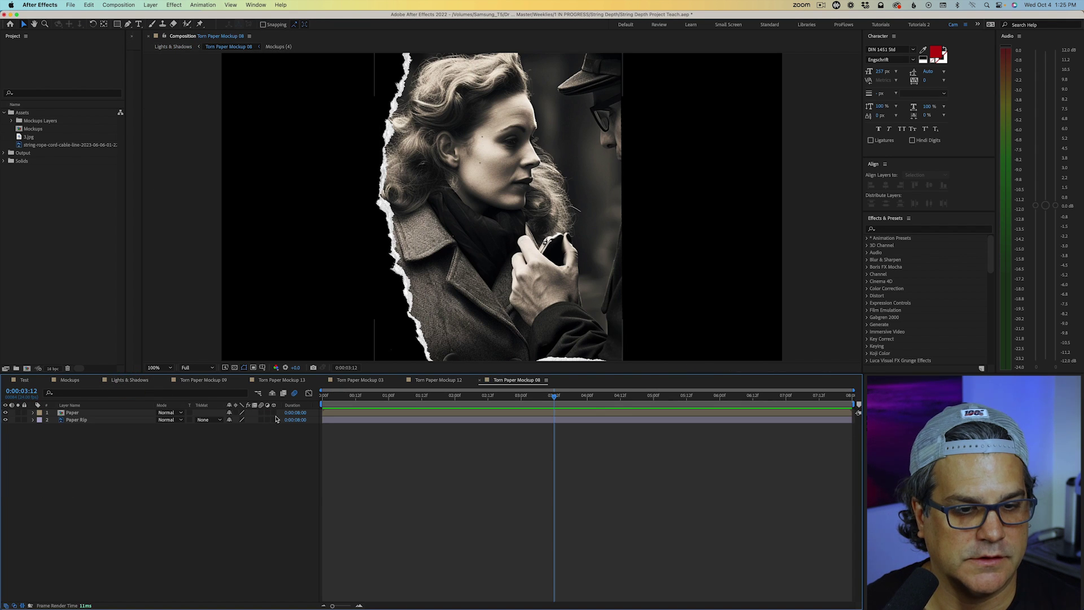
left_click(129, 380)
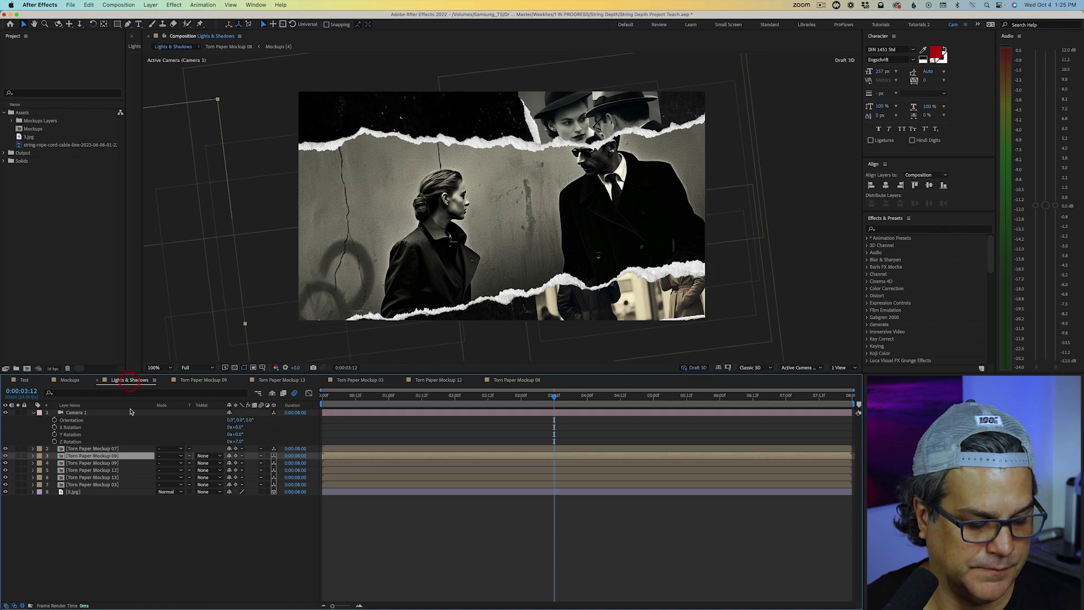
double_click(100, 450)
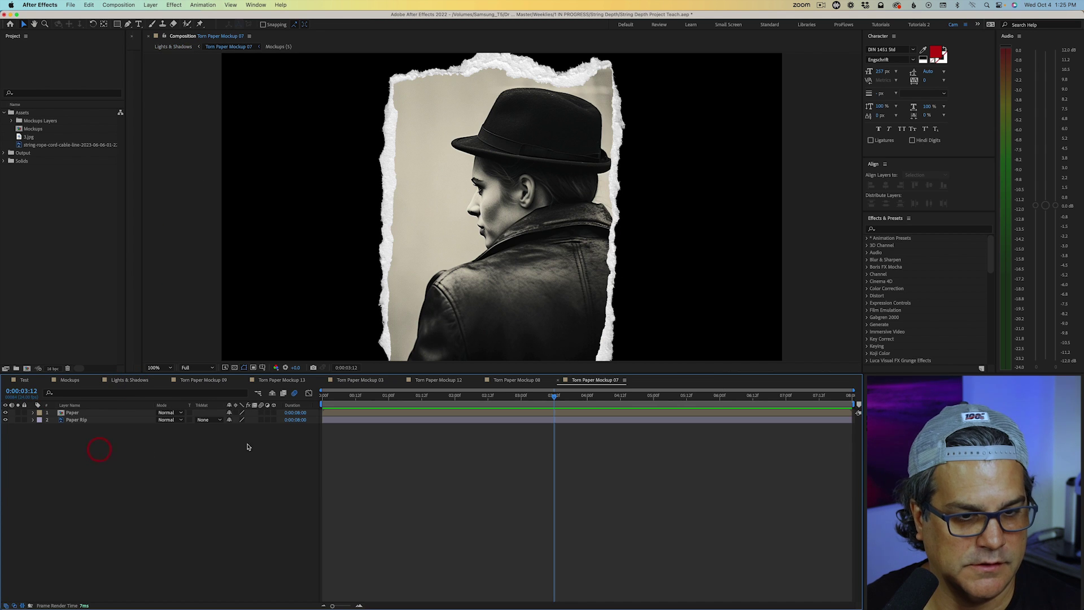
left_click(130, 381)
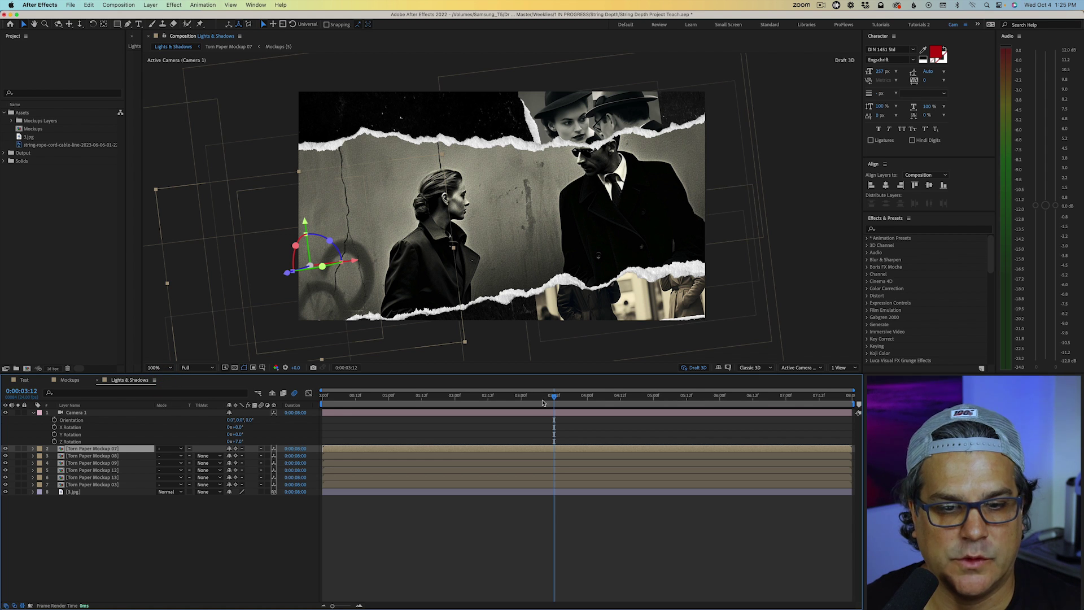
Step: At 0:00, keyframe Camera 1's Position and pan it to frame the opening shot
left_click_drag(543, 402, 285, 406)
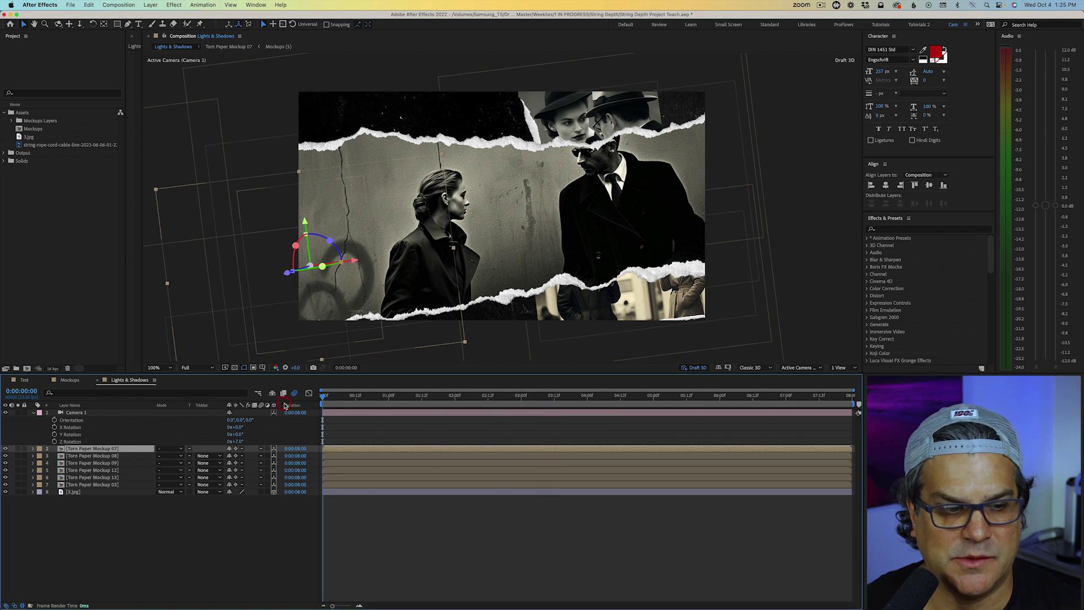
left_click(84, 415)
key("p")
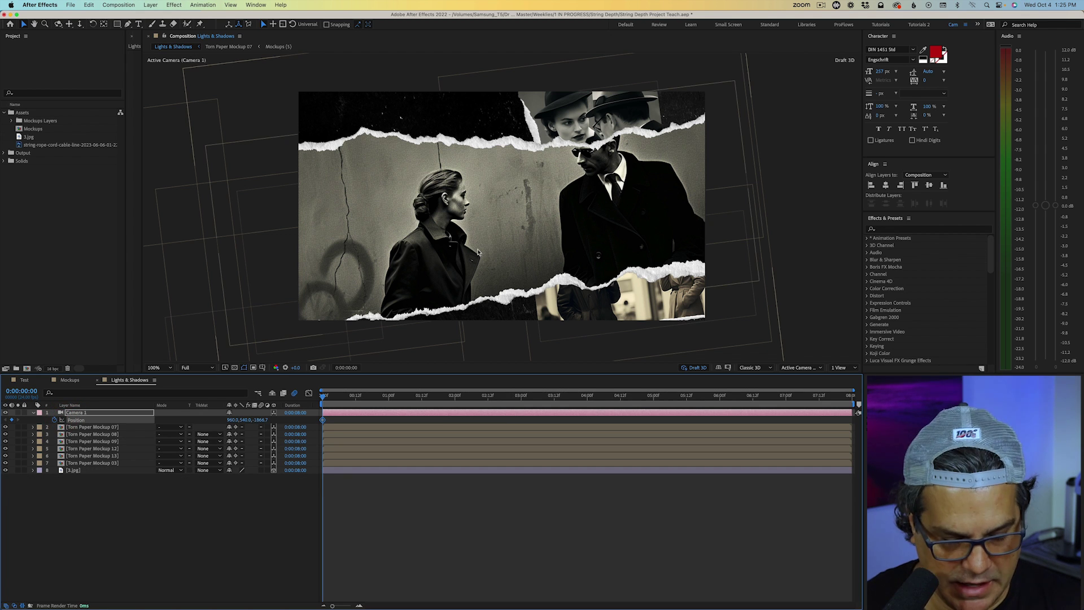
key("c")
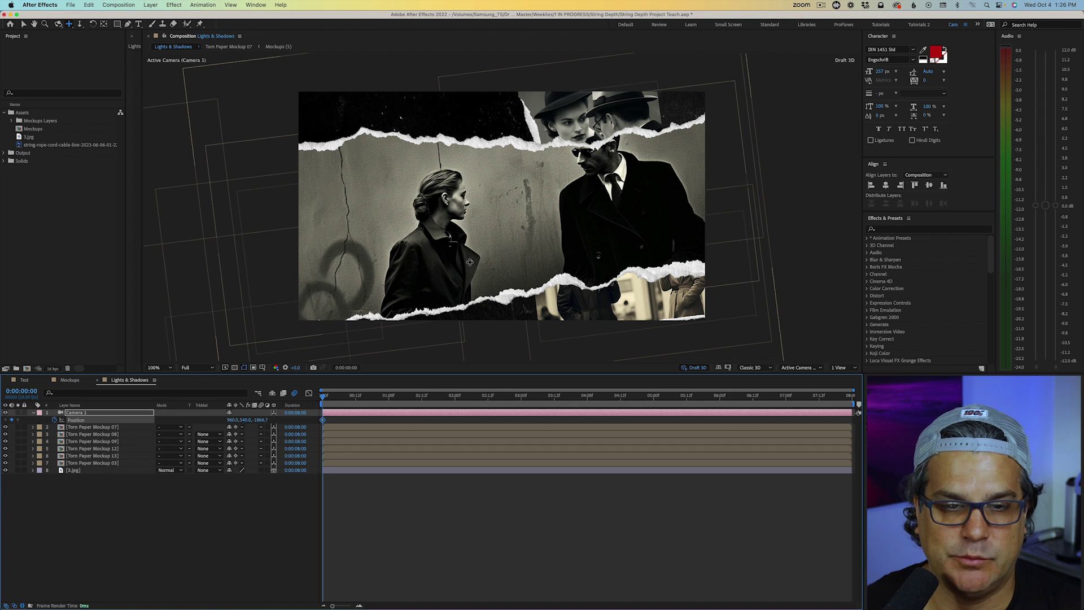
left_click_drag(470, 262, 521, 238)
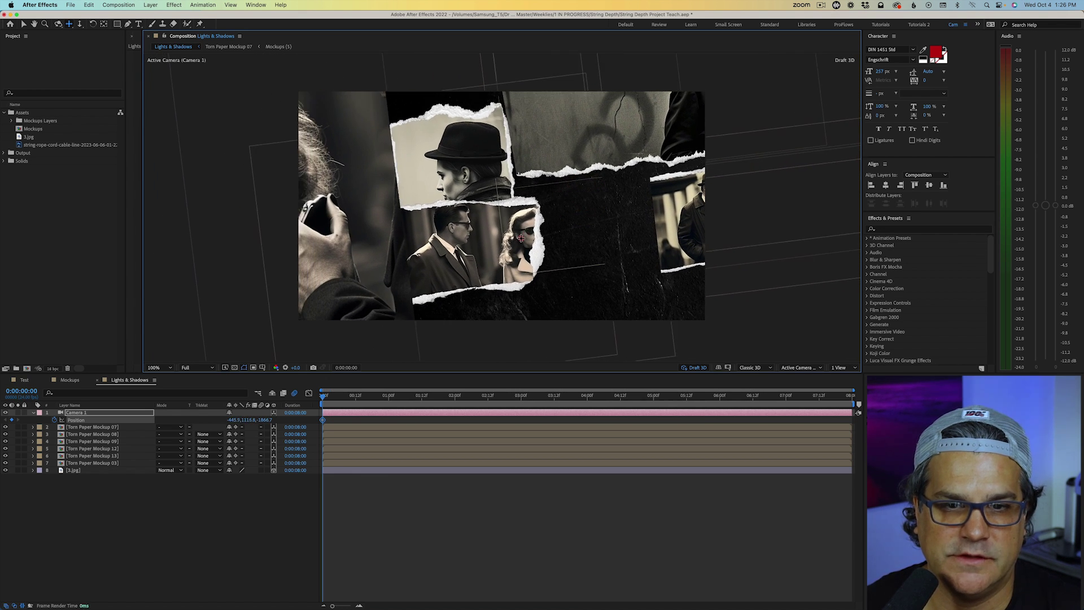
Step: At the last frame, pan Camera 1 to its ending position and preview the move
left_click_drag(438, 397, 850, 396)
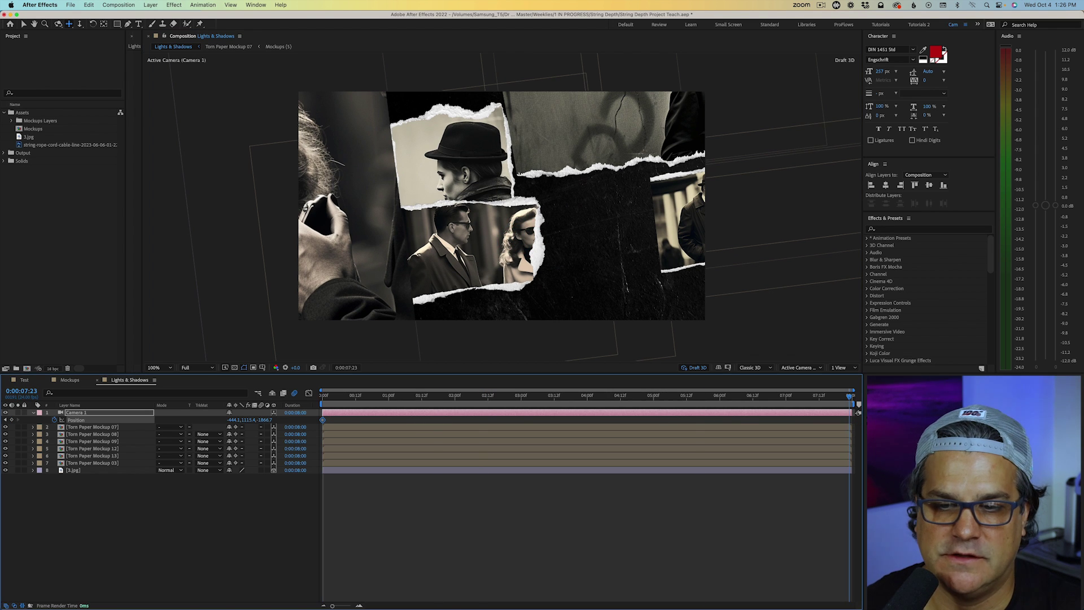
left_click_drag(654, 214, 516, 226)
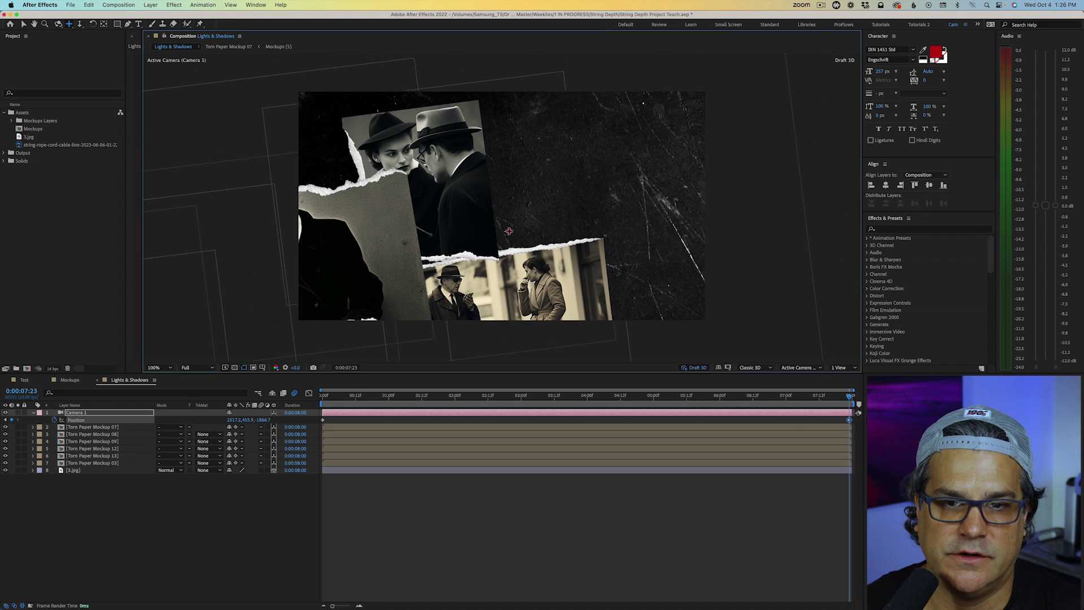
left_click_drag(833, 399, 325, 398)
key("Page_Up")
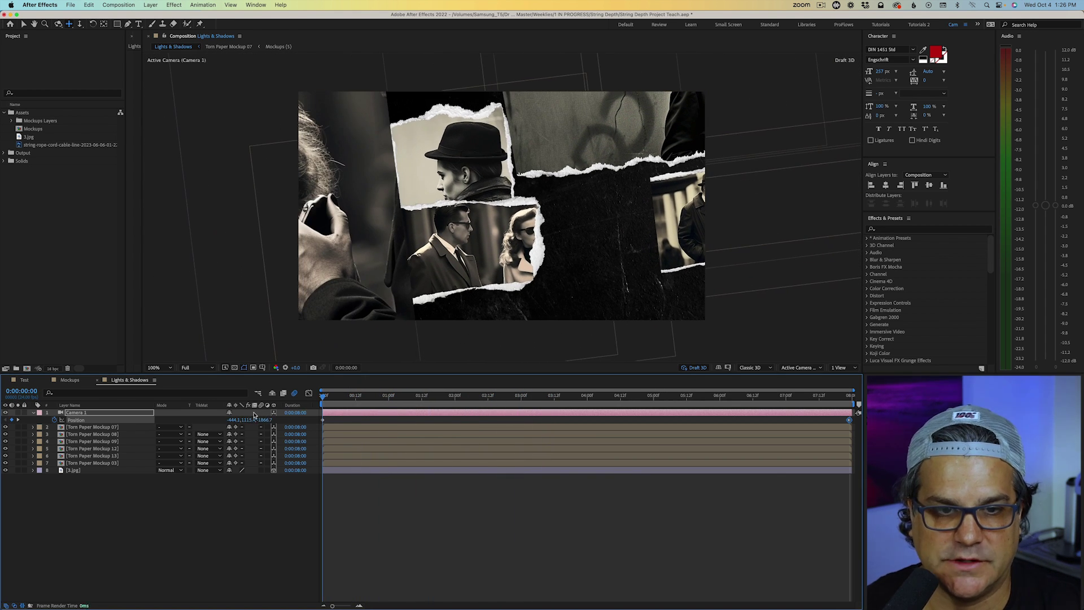
Step: Slide Torn Paper Mockup 08 to the right and lock Torn Paper Mockup 13
left_click(347, 305)
key("v")
left_click(348, 305)
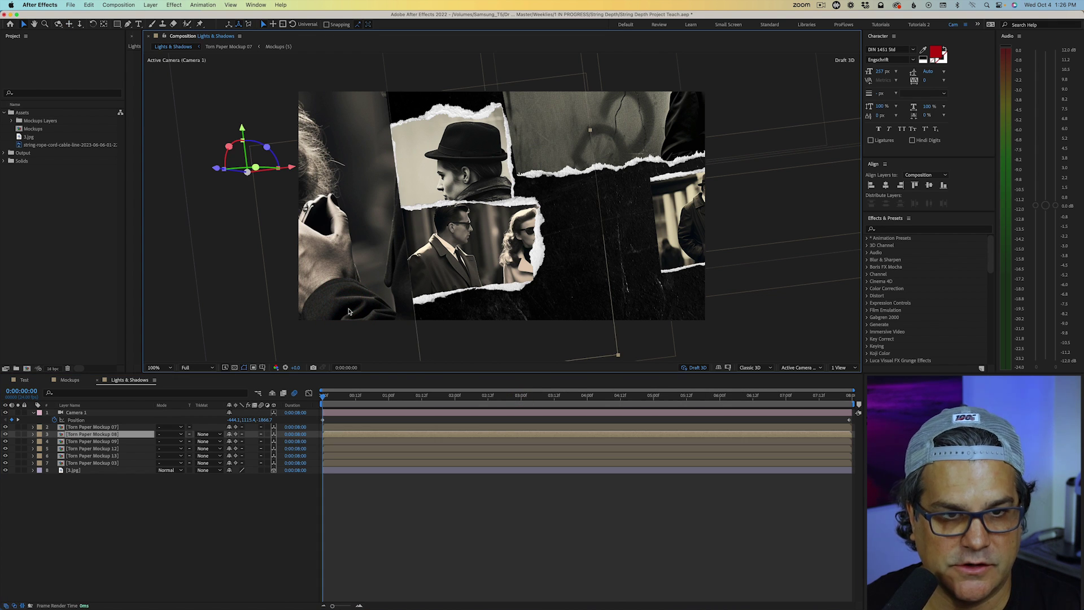
left_click_drag(347, 315, 585, 253)
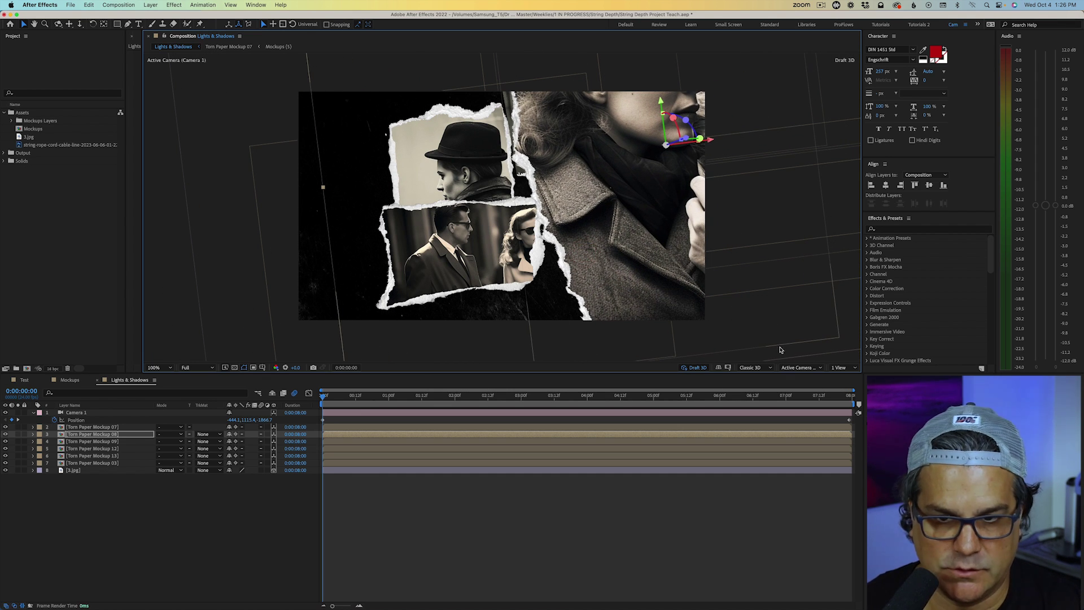
left_click_drag(840, 397, 854, 400)
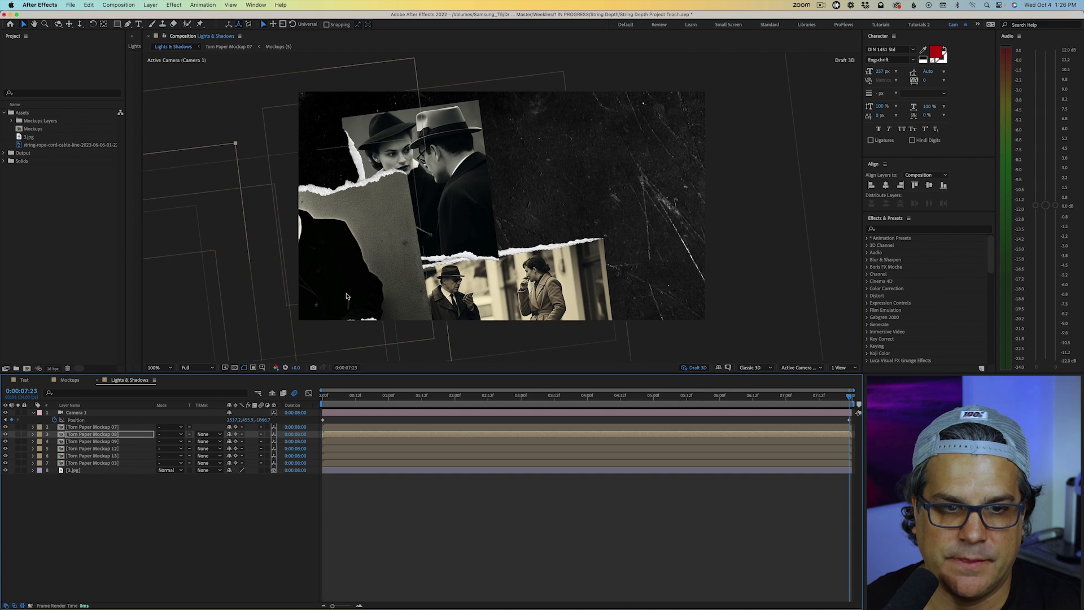
left_click_drag(347, 296, 579, 241)
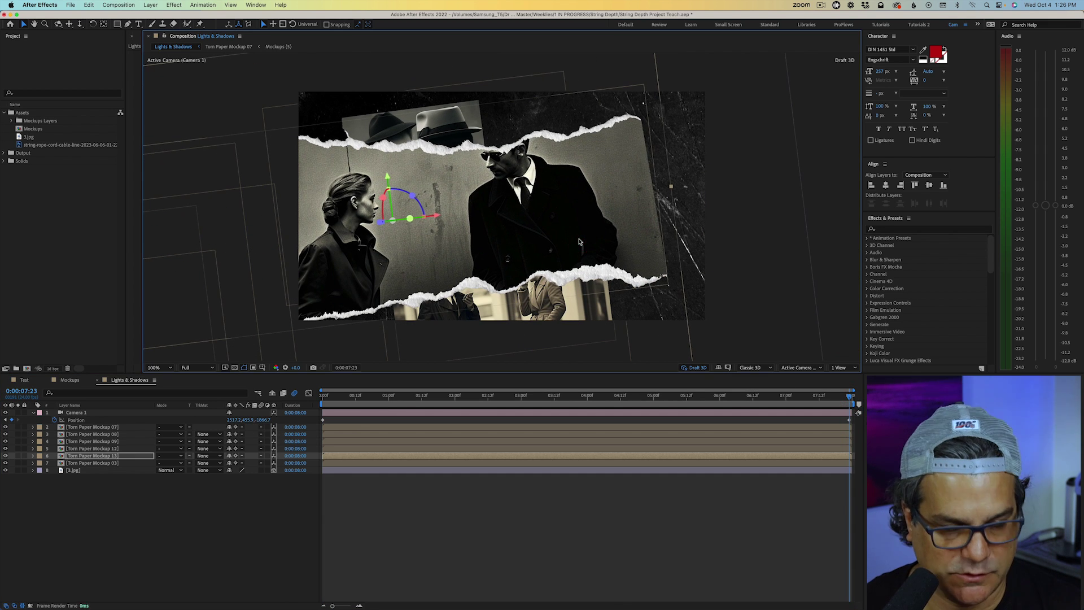
key("super+z")
left_click(24, 456)
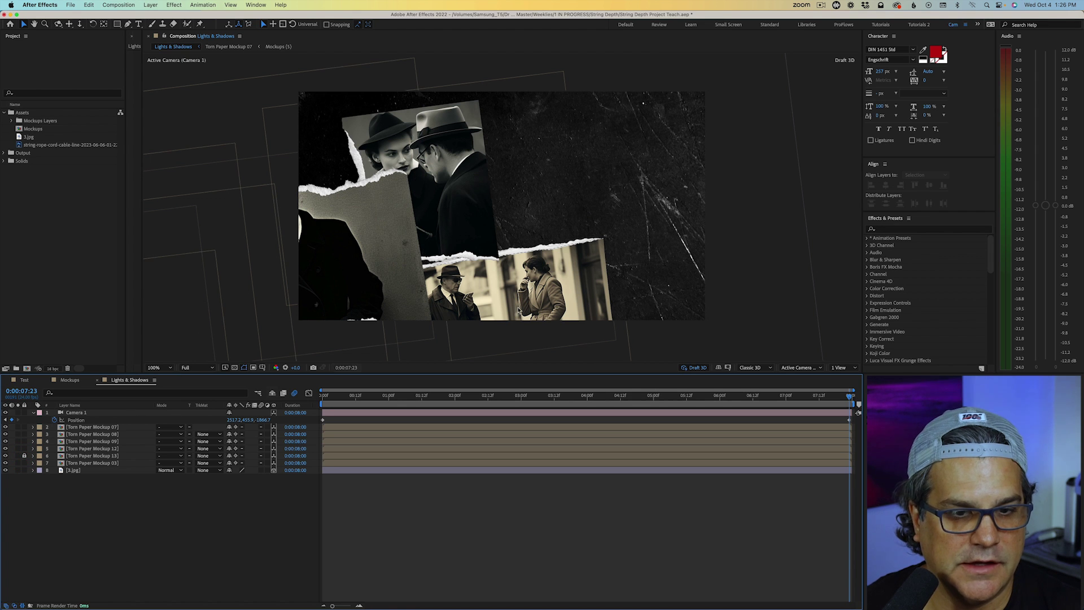
Step: At the final frame, shift the woman's portrait right, scale it to 73% and lock it
left_click_drag(780, 396, 604, 396)
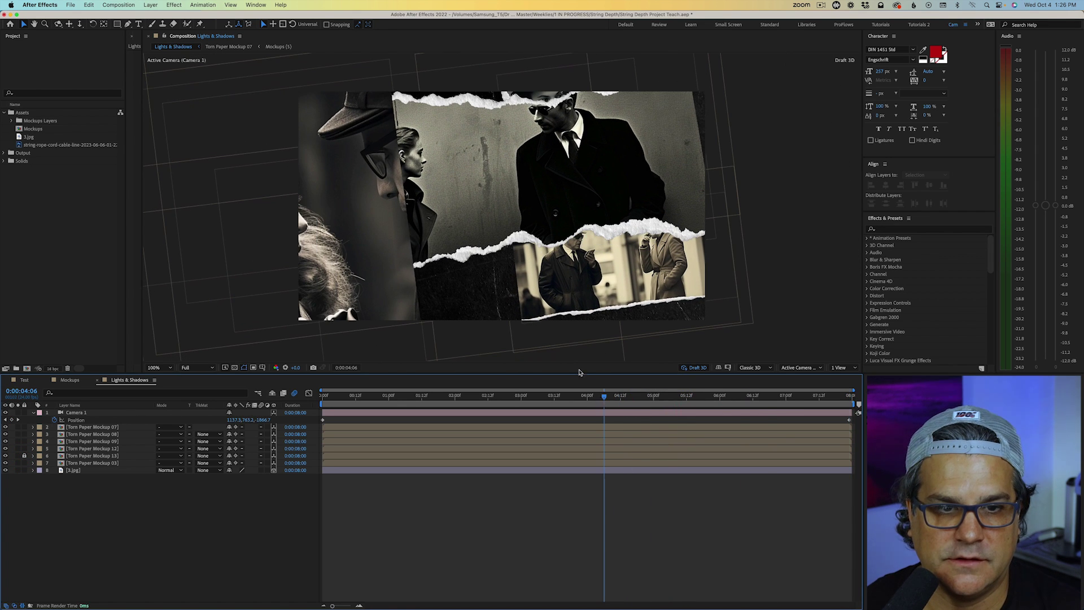
left_click_drag(384, 277, 850, 215)
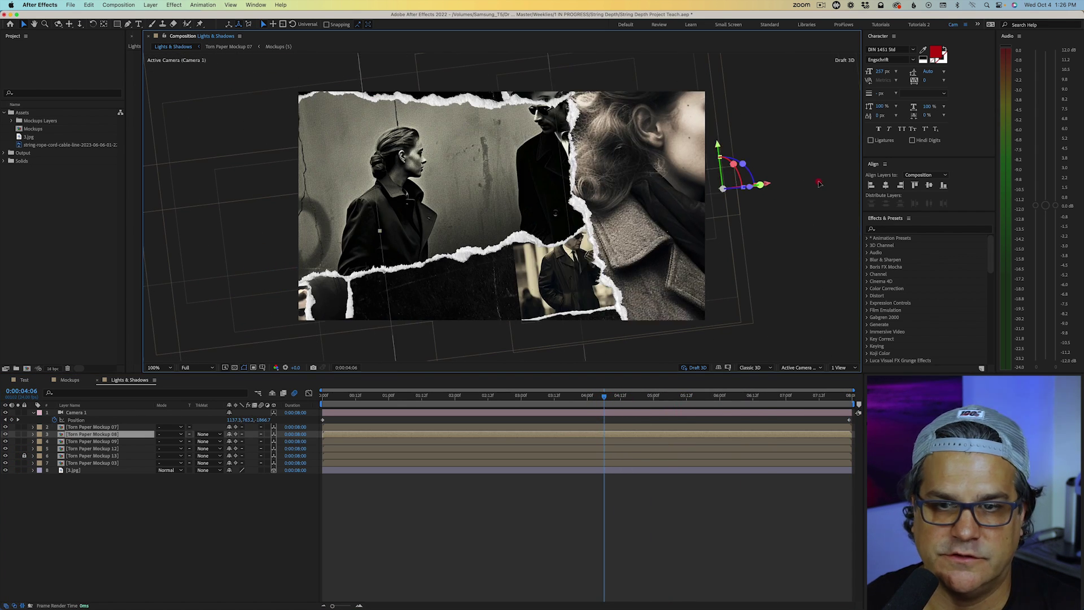
left_click(849, 395)
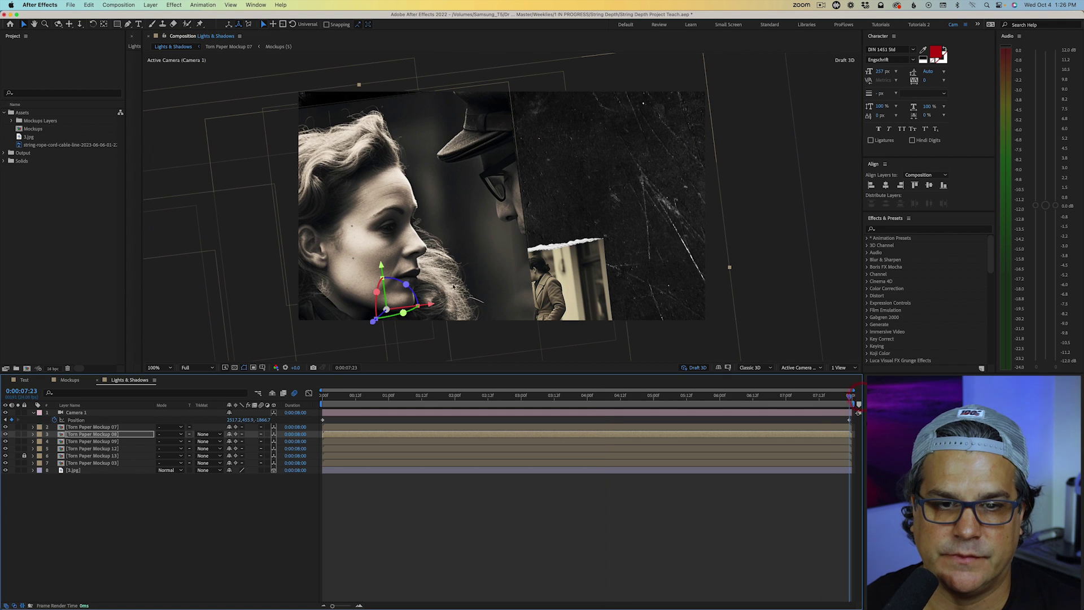
left_click_drag(454, 287, 644, 218)
key("s")
left_click_drag(267, 442, 258, 446)
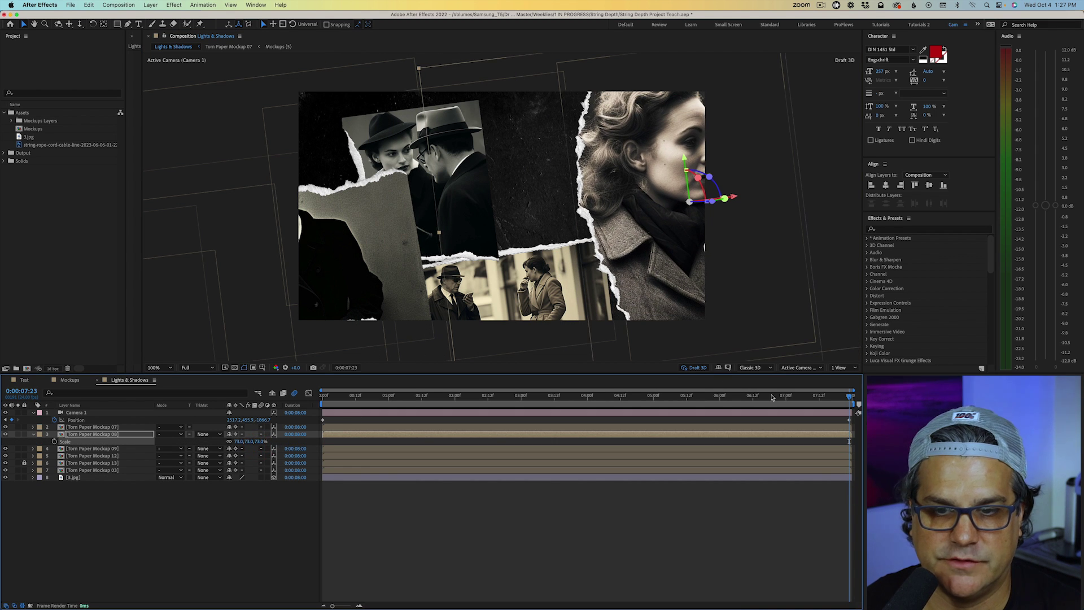
left_click_drag(826, 395, 838, 395)
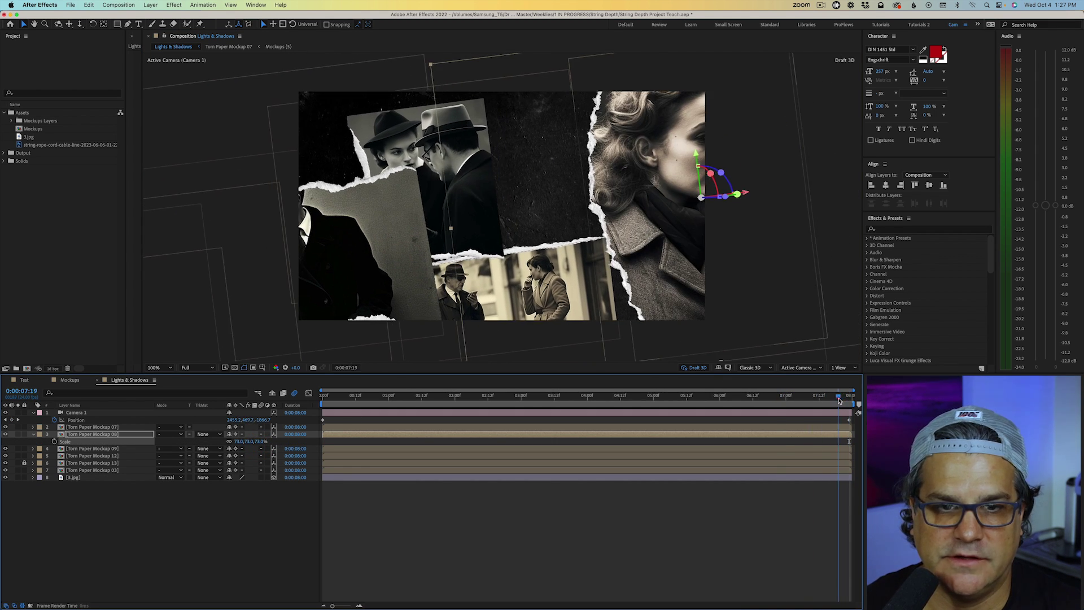
left_click(24, 434)
Step: Shift the lower Mockup 09 and upper couple Mockup 03 photos to the right
left_click(529, 305)
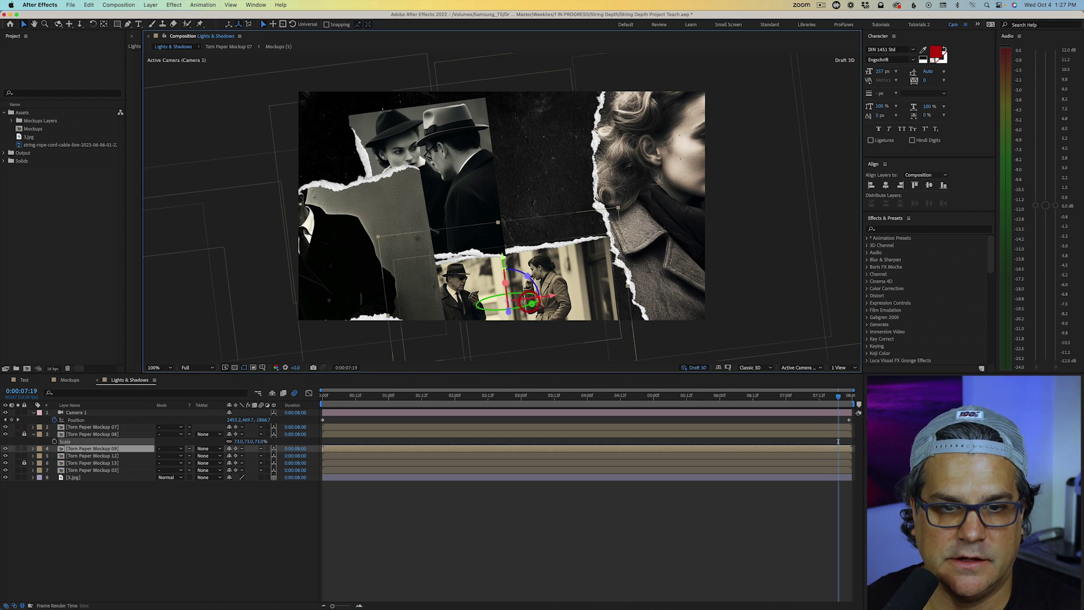
left_click_drag(530, 305, 575, 306)
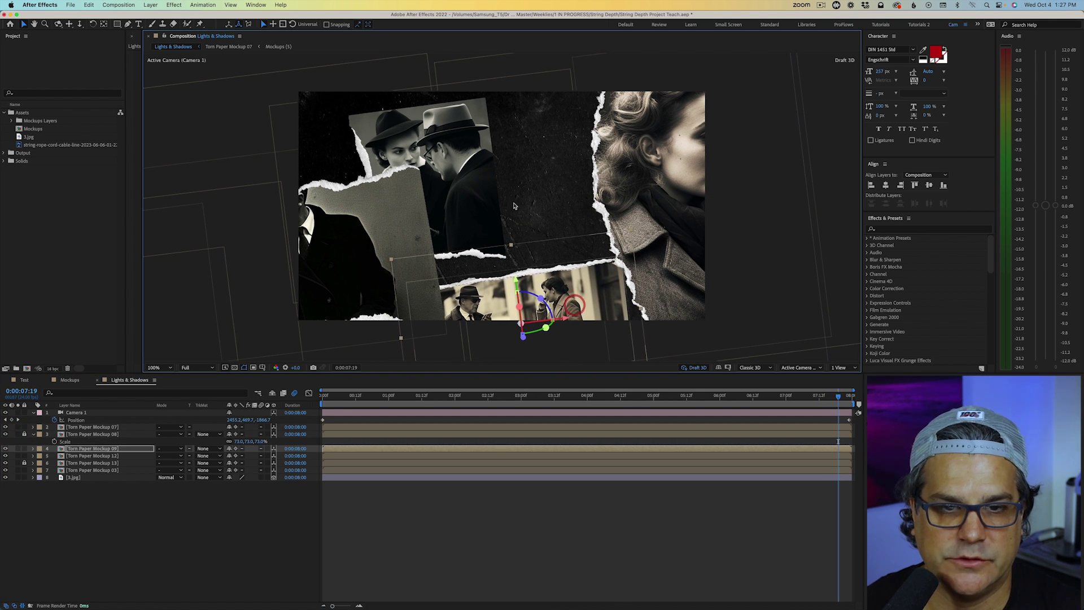
left_click(463, 142)
left_click_drag(463, 142, 501, 130)
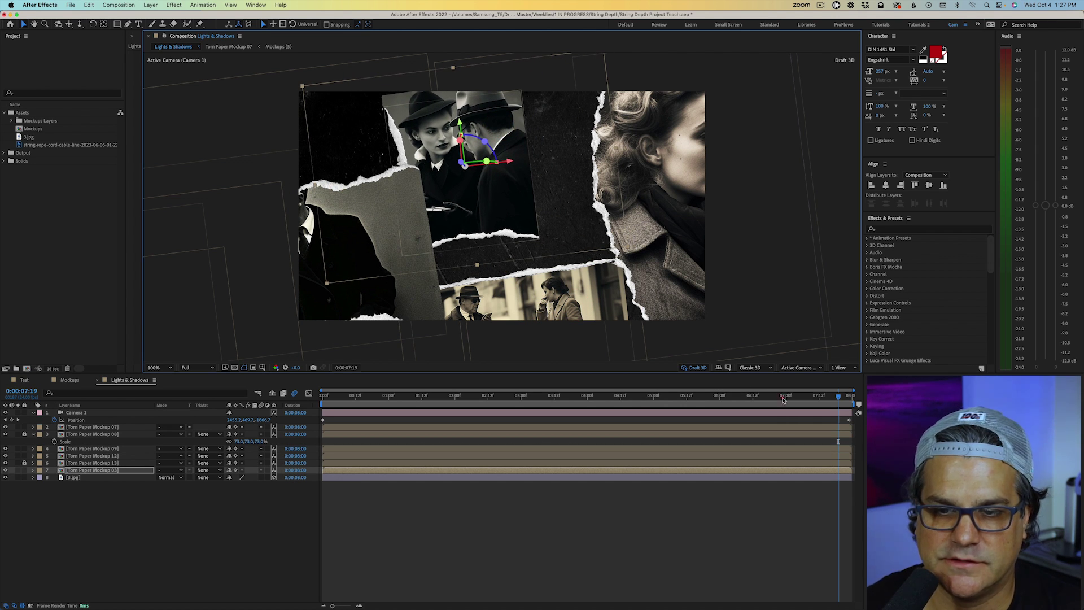
left_click_drag(782, 399, 232, 399)
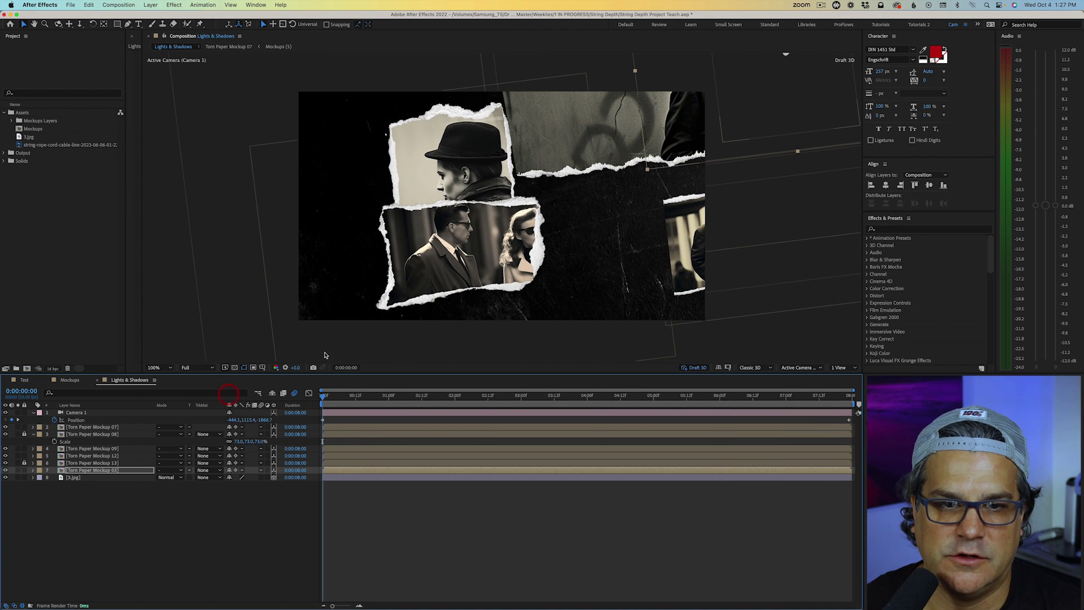
Step: At 0:00, reposition the couple and hat photos in the viewer
left_click_drag(470, 264, 439, 293)
left_click_drag(477, 125, 493, 118)
left_click_drag(478, 307, 494, 328)
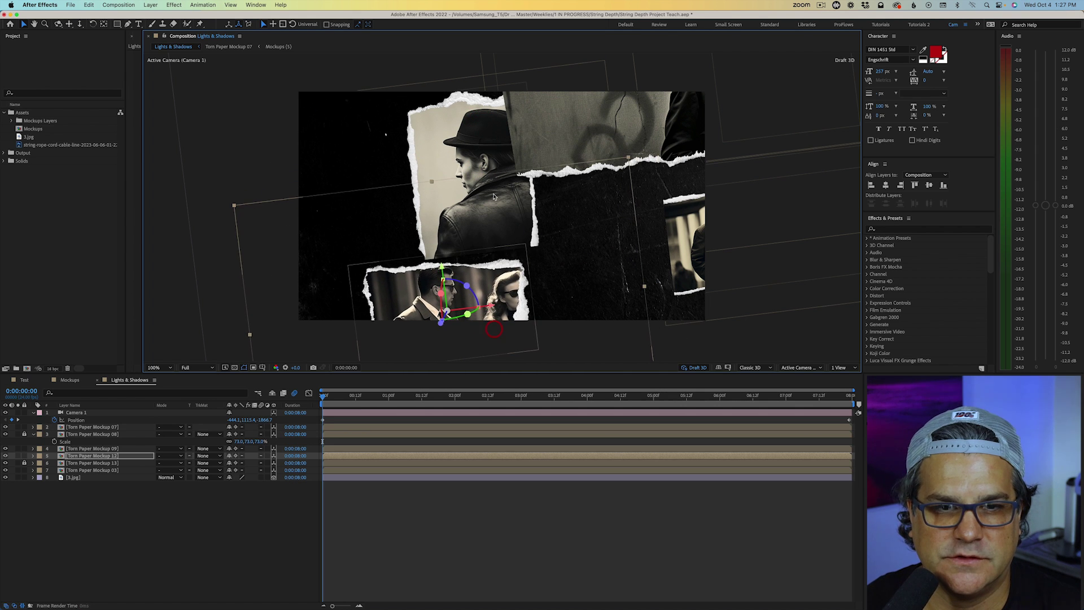
left_click_drag(493, 196, 465, 188)
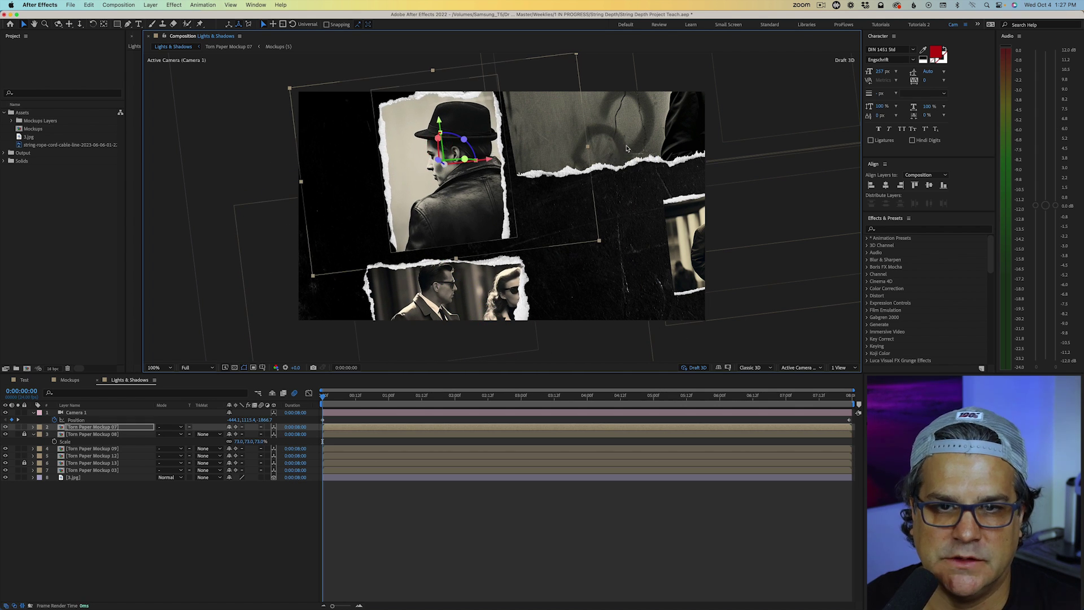
Step: Lock 3.jpg, unlock Torn Paper Mockup 13 and slide it slightly down
left_click(73, 477)
left_click(24, 478)
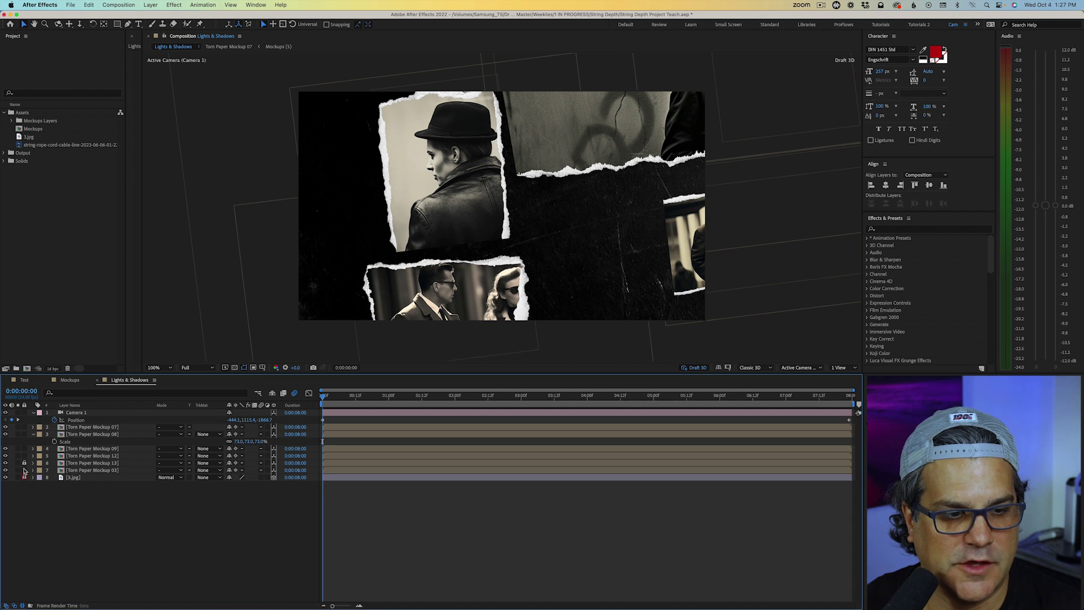
left_click(24, 463)
left_click(535, 247)
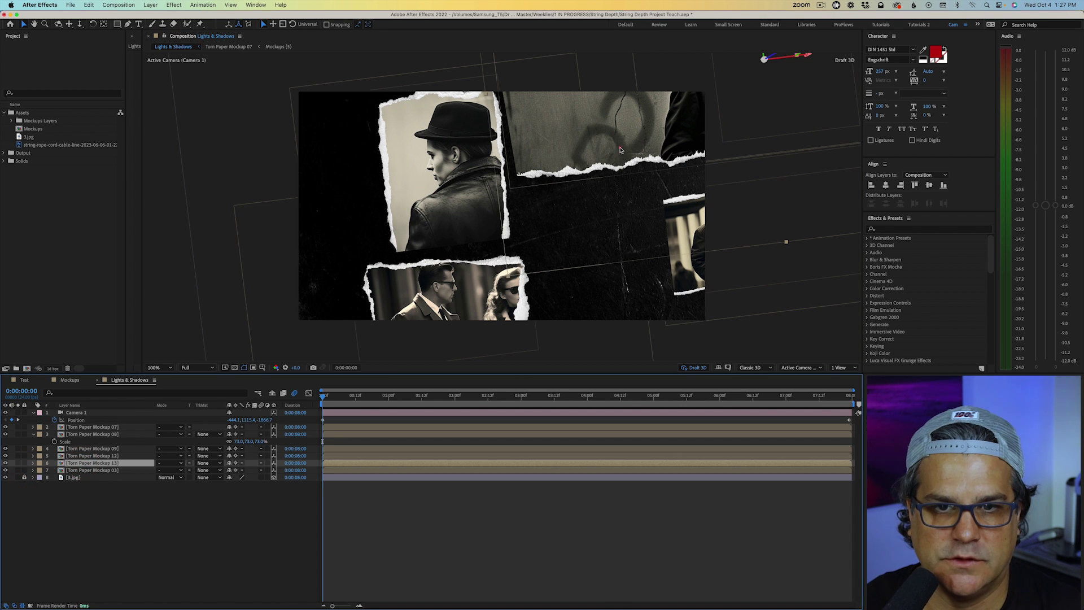
left_click_drag(619, 149, 621, 174)
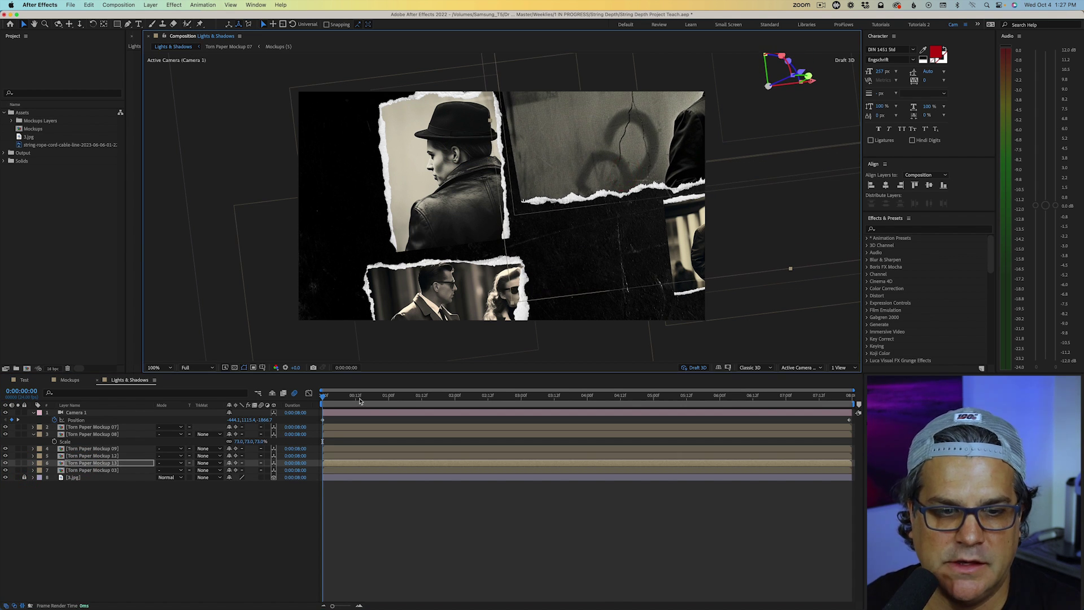
left_click_drag(359, 401, 316, 408)
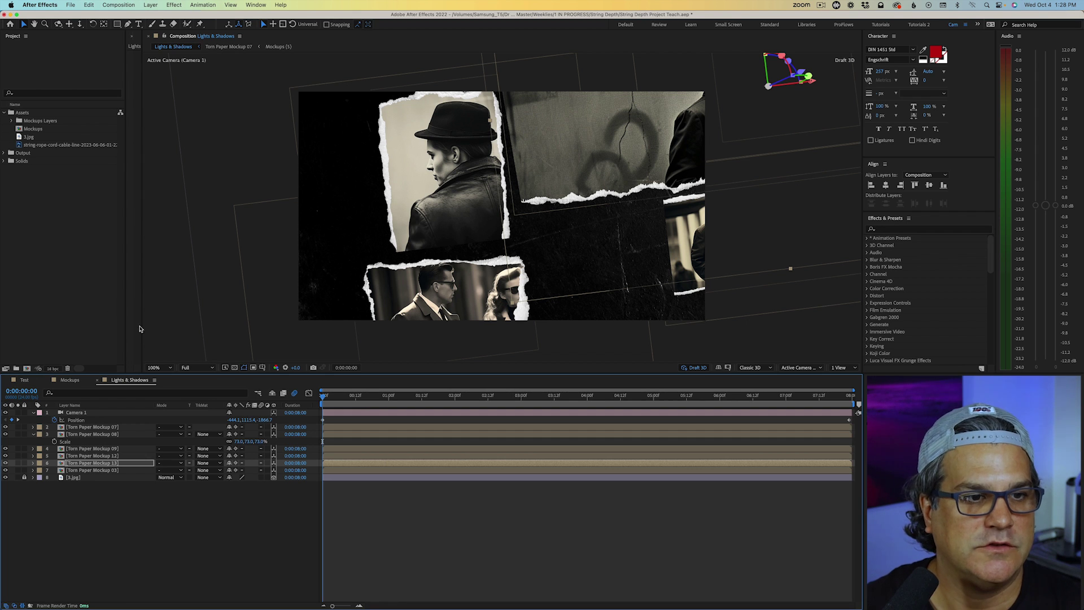
Step: Add the string-rope-cord image to the composition and head to Effect > Color Correction > Tint
left_click_drag(60, 146, 95, 413)
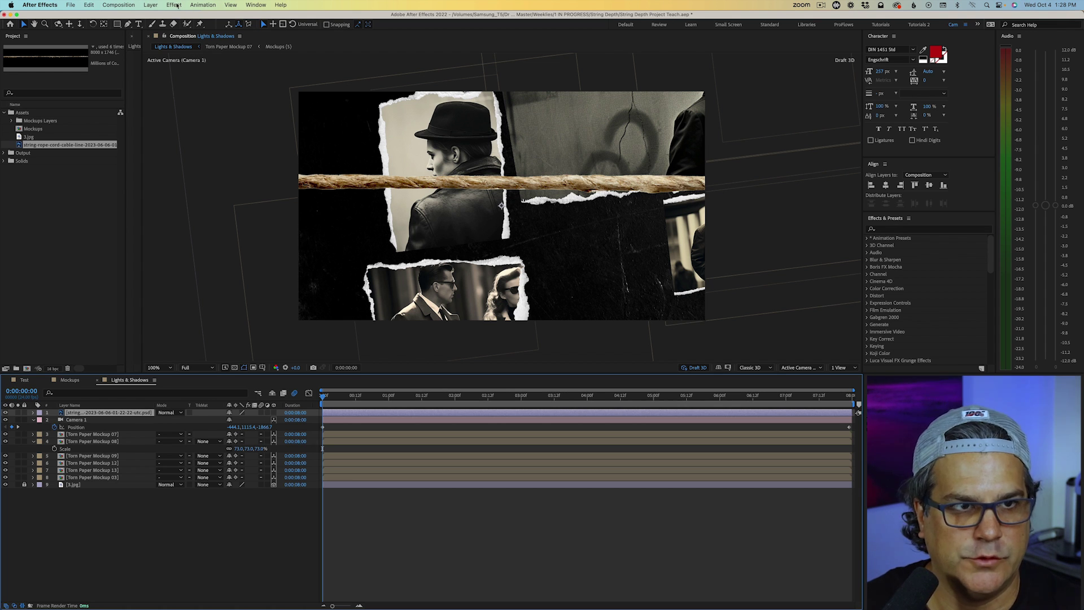
left_click(177, 5)
mouse_move(217, 105)
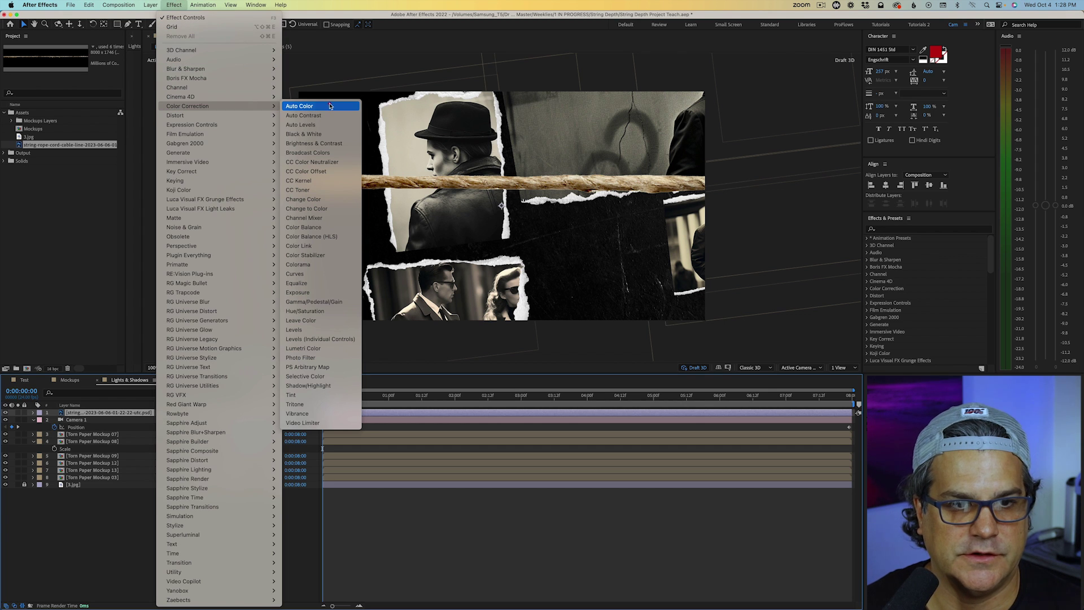
Step: Apply a Tint to the rope layer with Map White To set to crimson
left_click(317, 395)
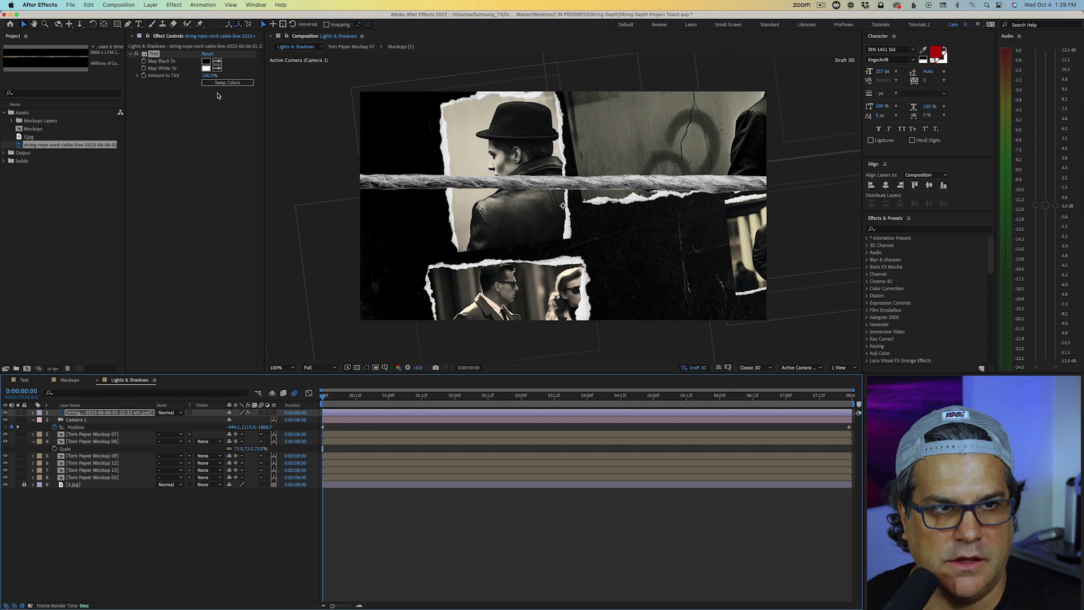
left_click(206, 69)
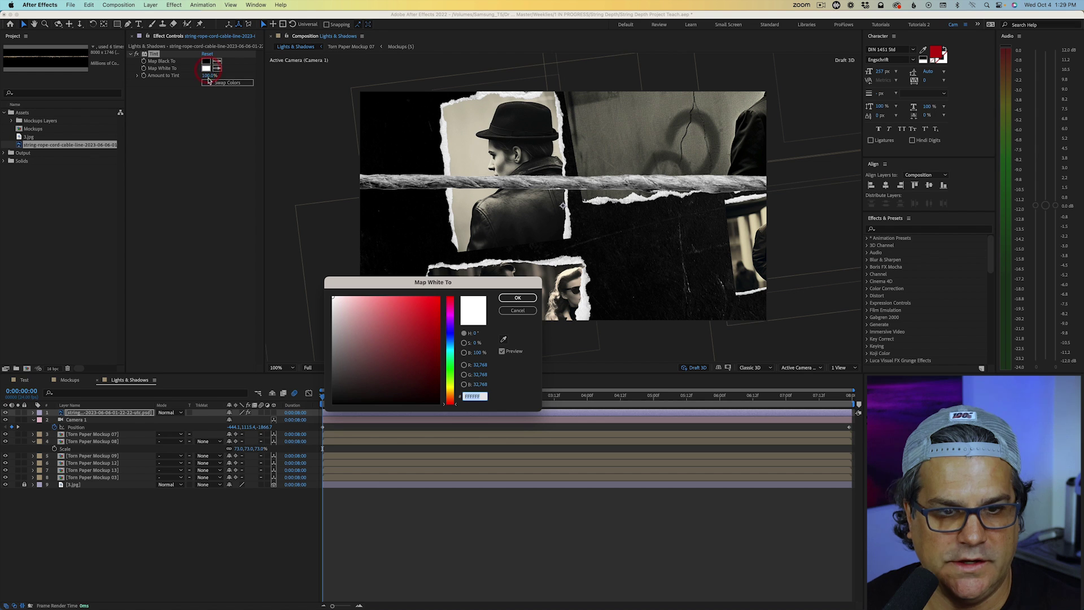
left_click(432, 308)
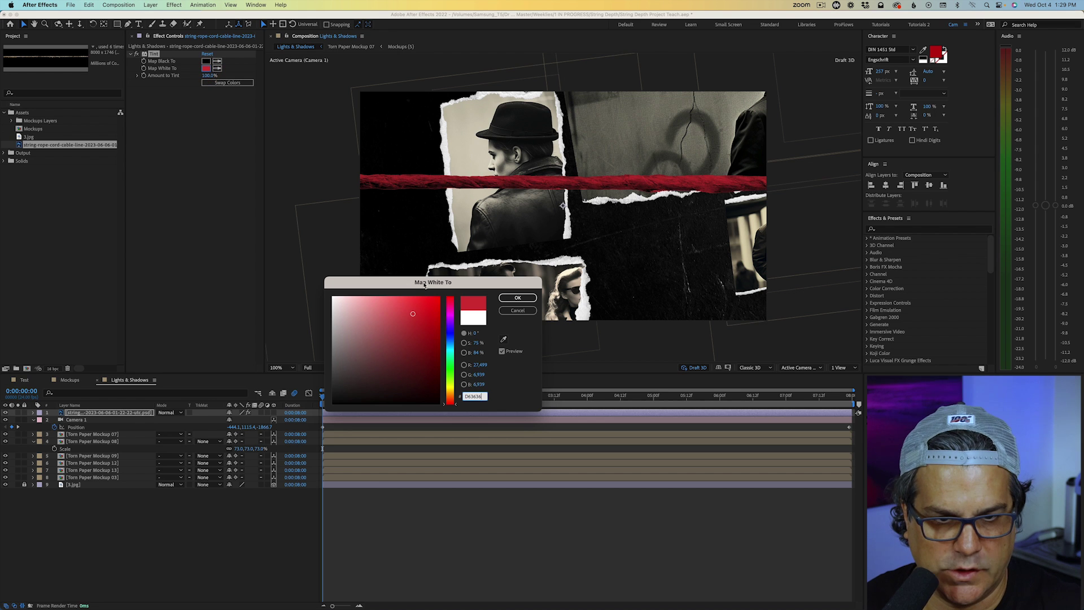
left_click(518, 298)
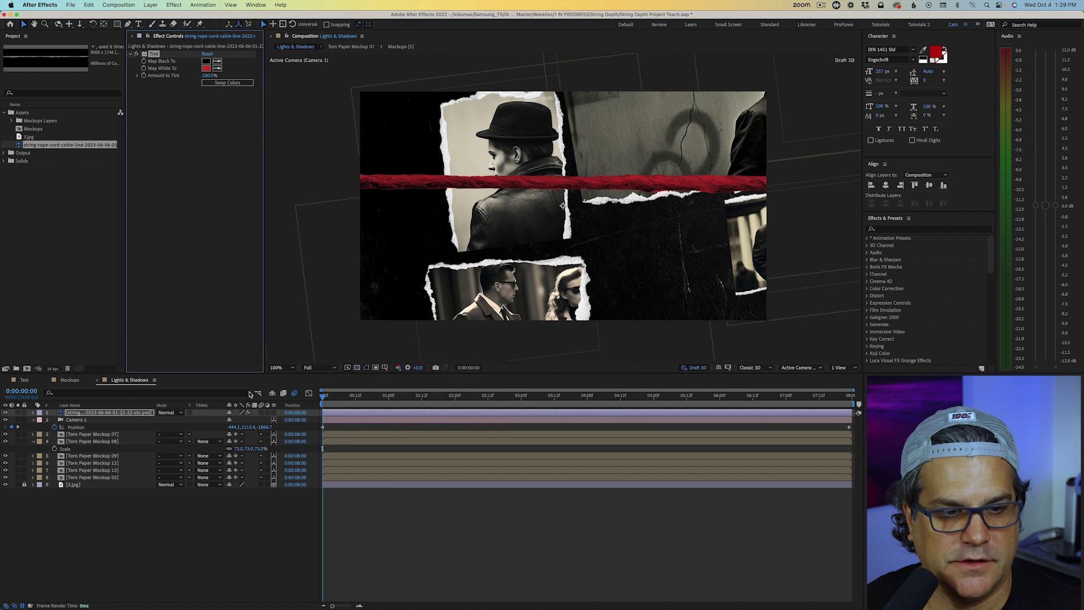
Step: Make the rope a 3D layer below the camera and split the viewer into top and camera views
left_click(273, 413)
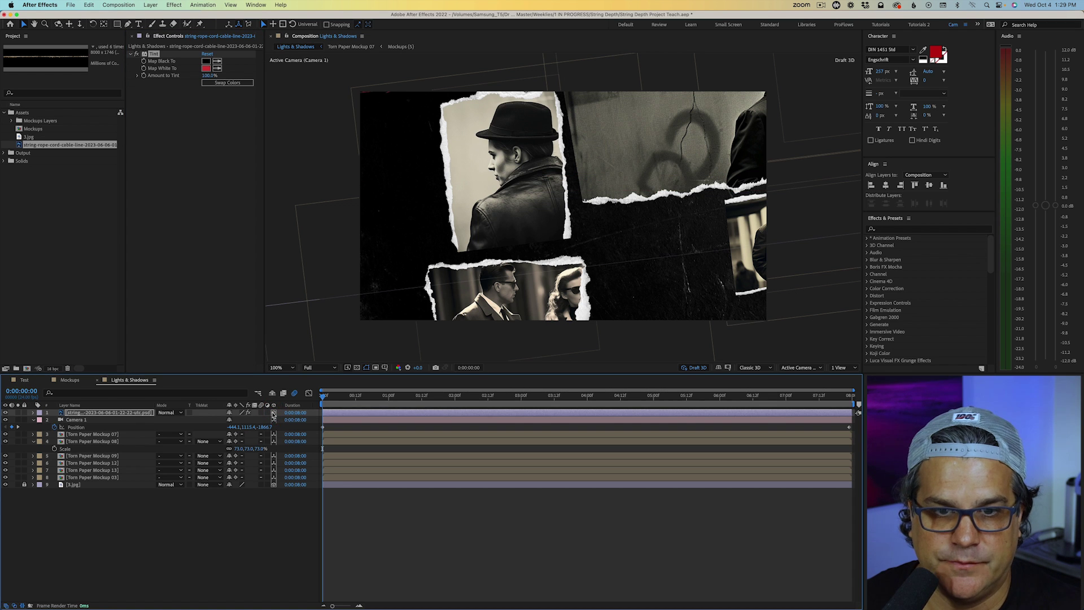
left_click_drag(115, 415, 117, 434)
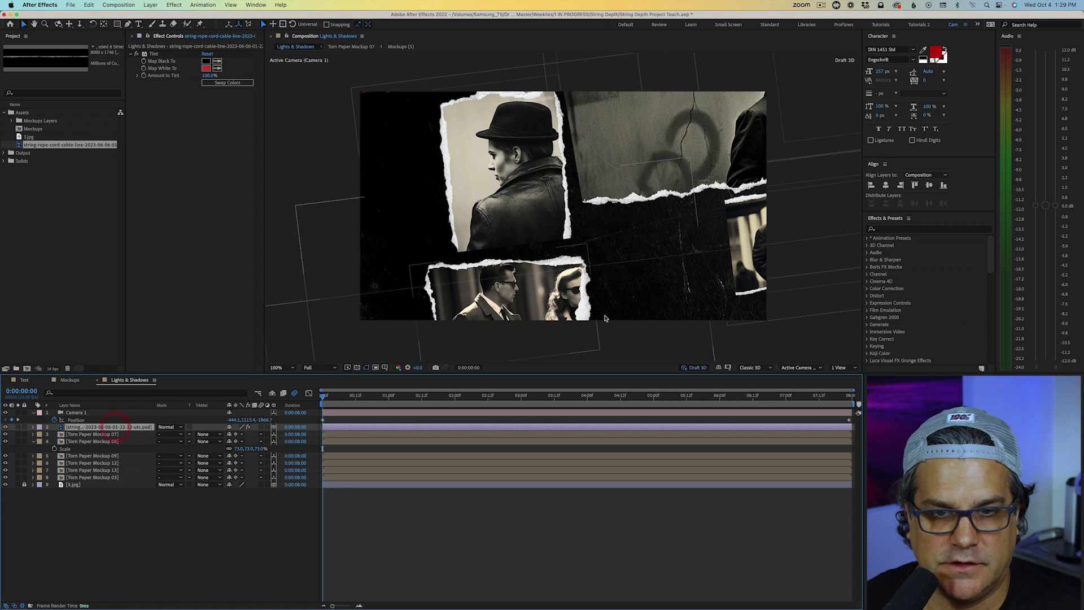
key("p")
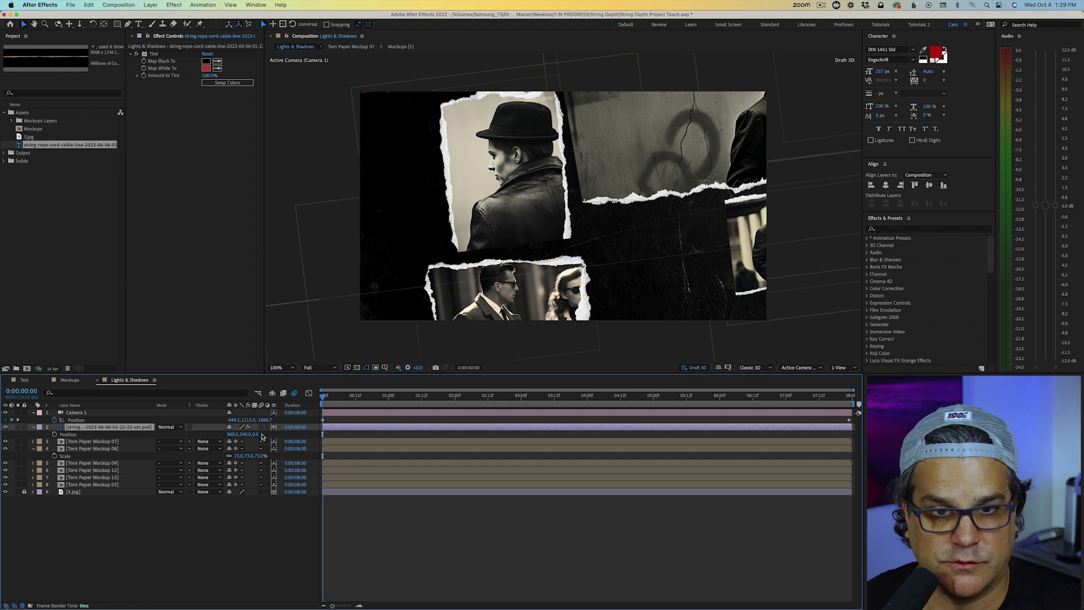
left_click(840, 367)
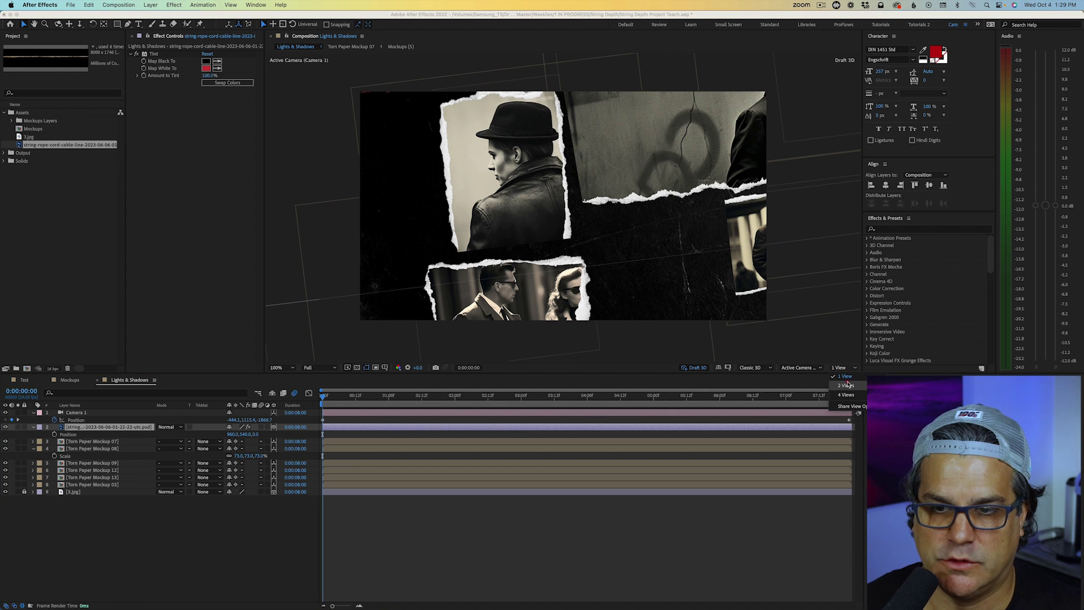
left_click(846, 385)
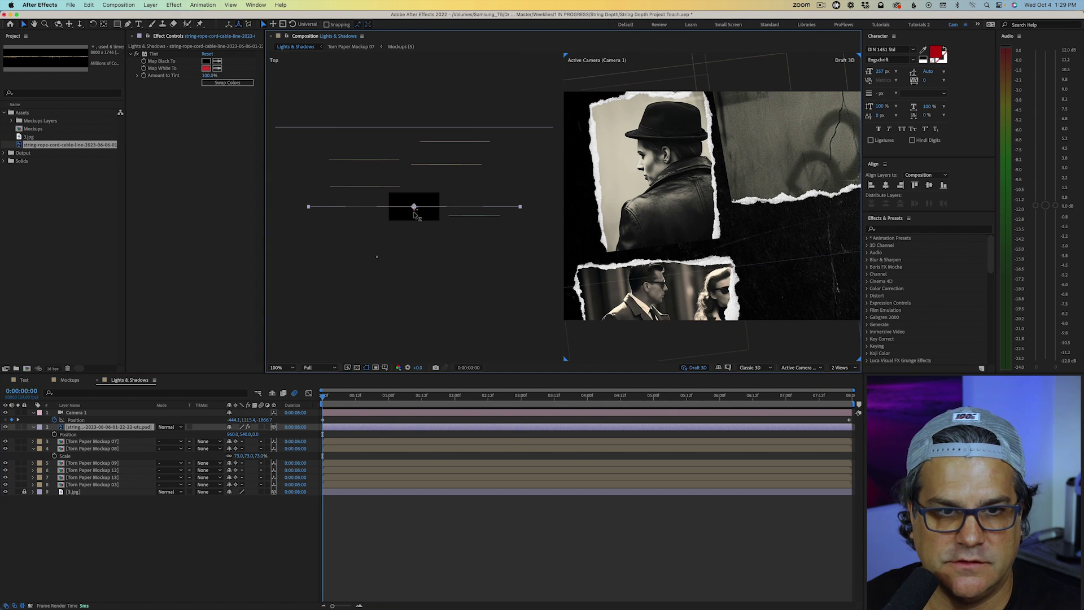
Step: Set the rope's Position Z to -500 and return to a single camera view
left_click_drag(415, 214, 414, 235)
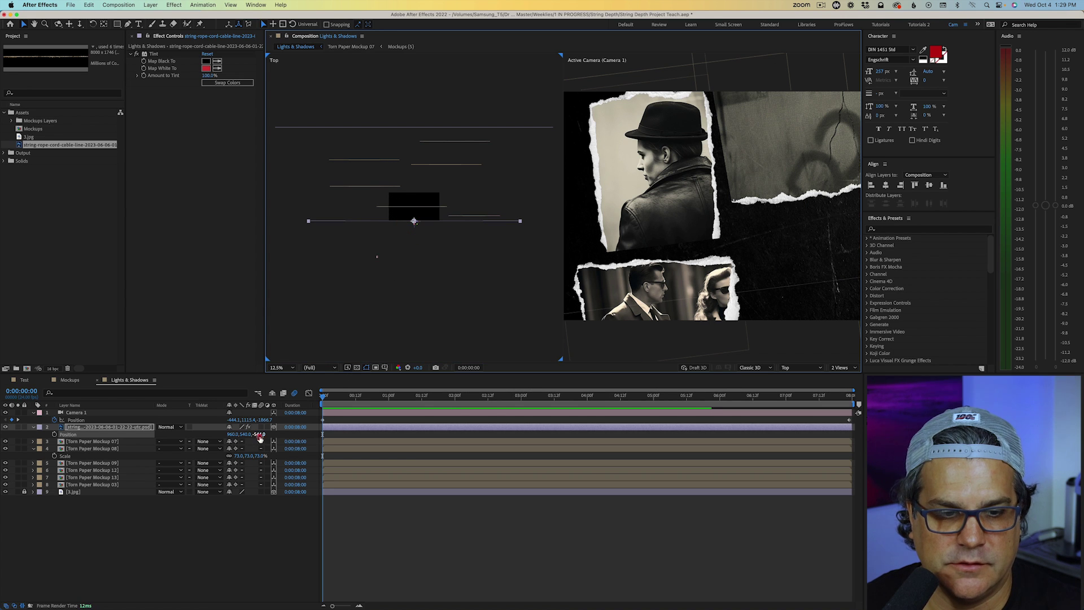
left_click(261, 435)
type("-5")
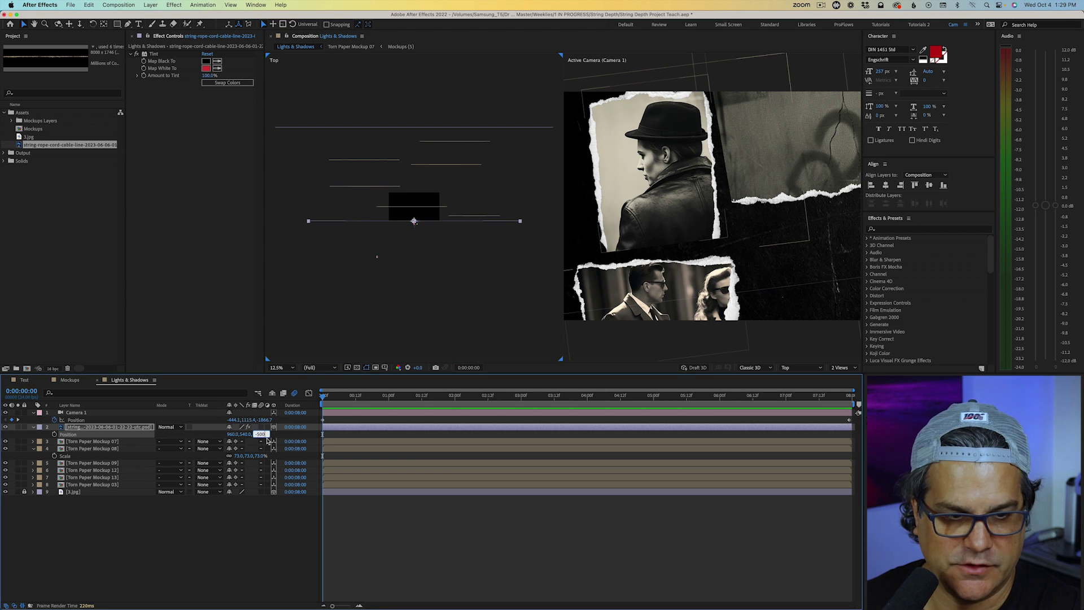
type("00")
key("Return")
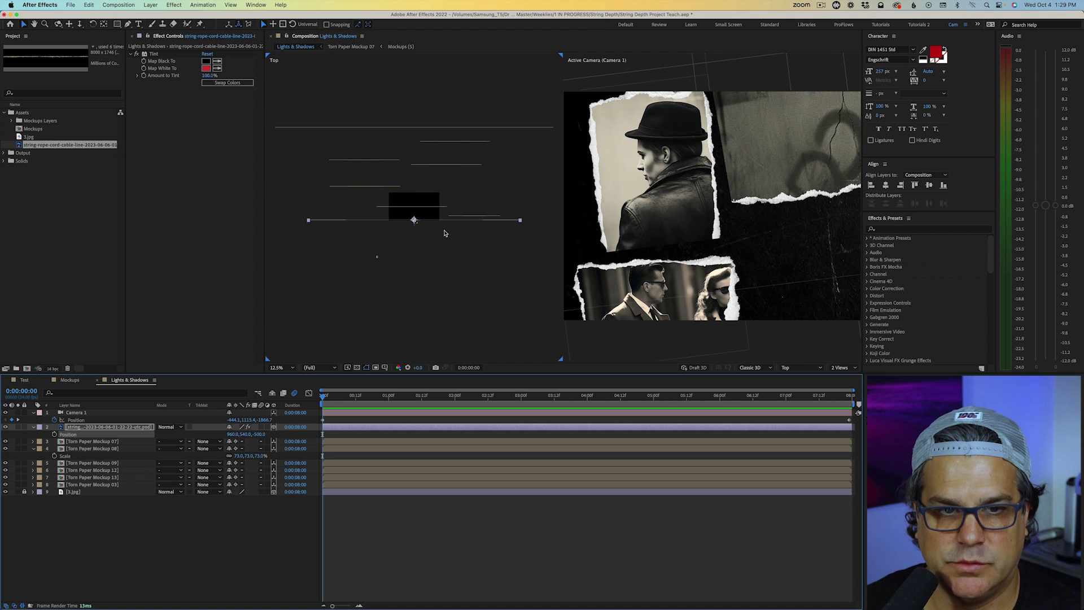
left_click(841, 367)
left_click(846, 376)
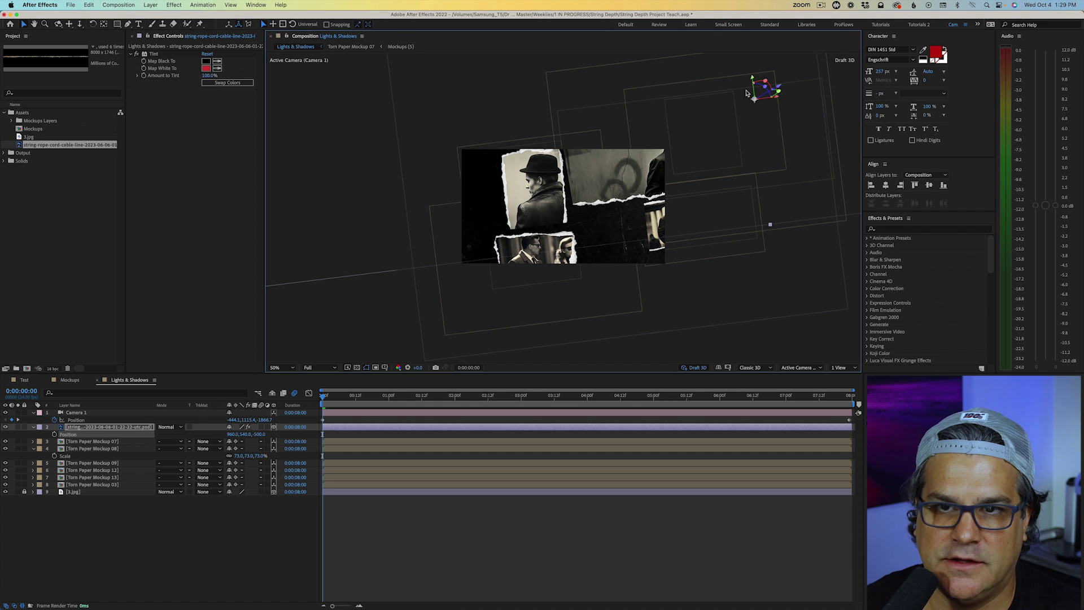
Step: Lower the string into the camera view, scale it to 30%, and move it across the lower photos
left_click_drag(754, 82, 761, 162)
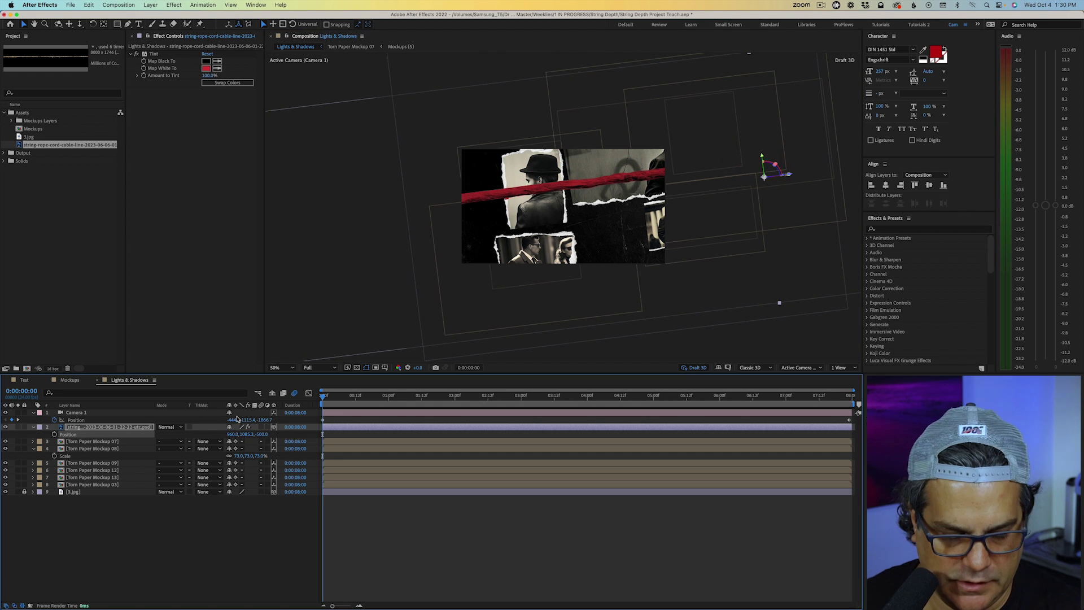
key("s")
left_click_drag(264, 434, 259, 434)
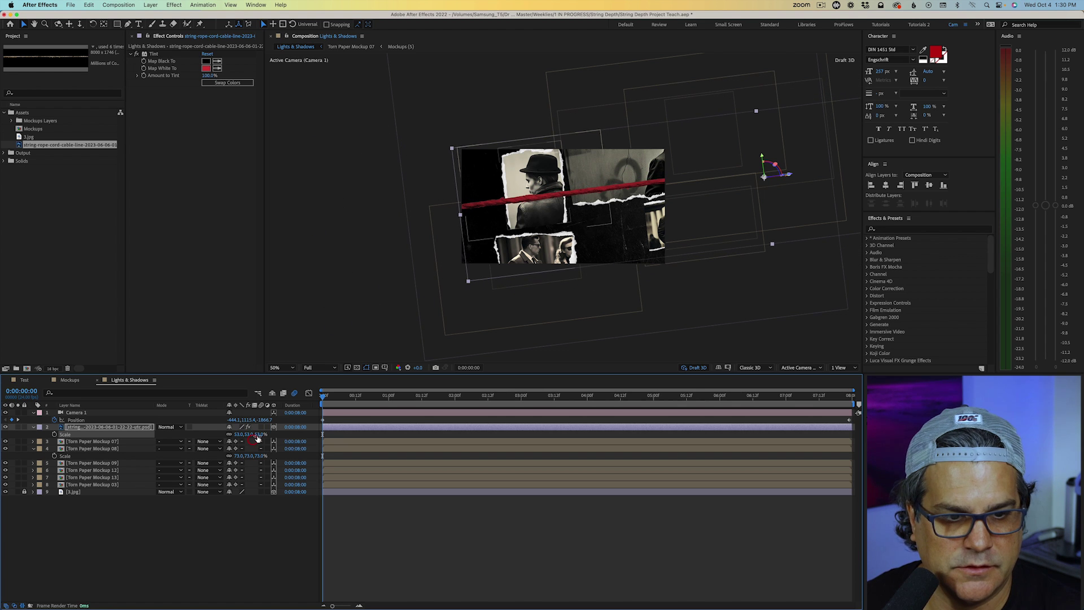
left_click(259, 434)
type("30")
key("Return")
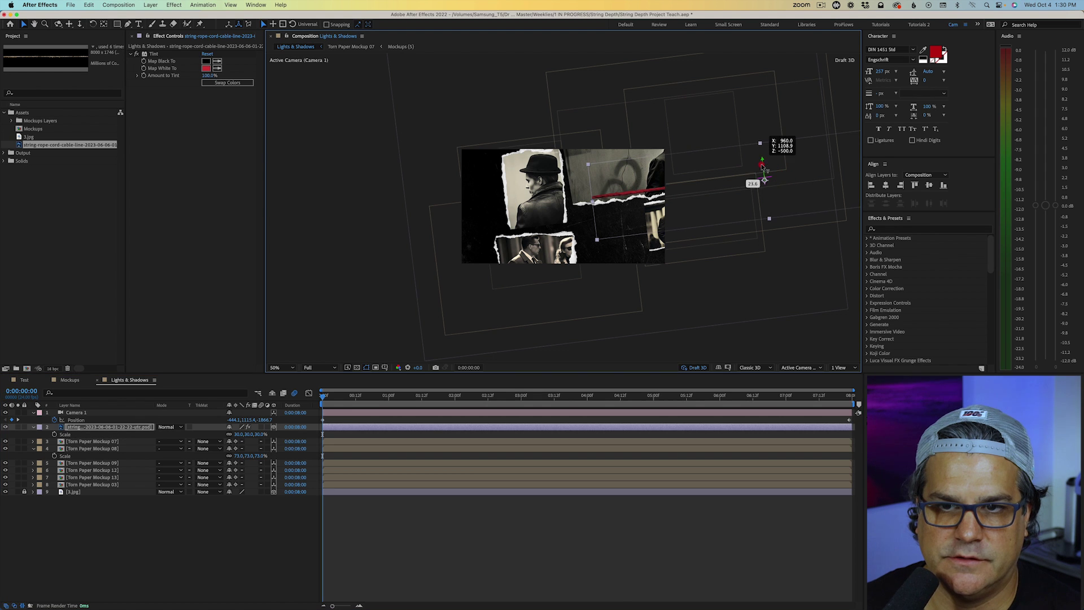
left_click_drag(780, 172, 601, 202)
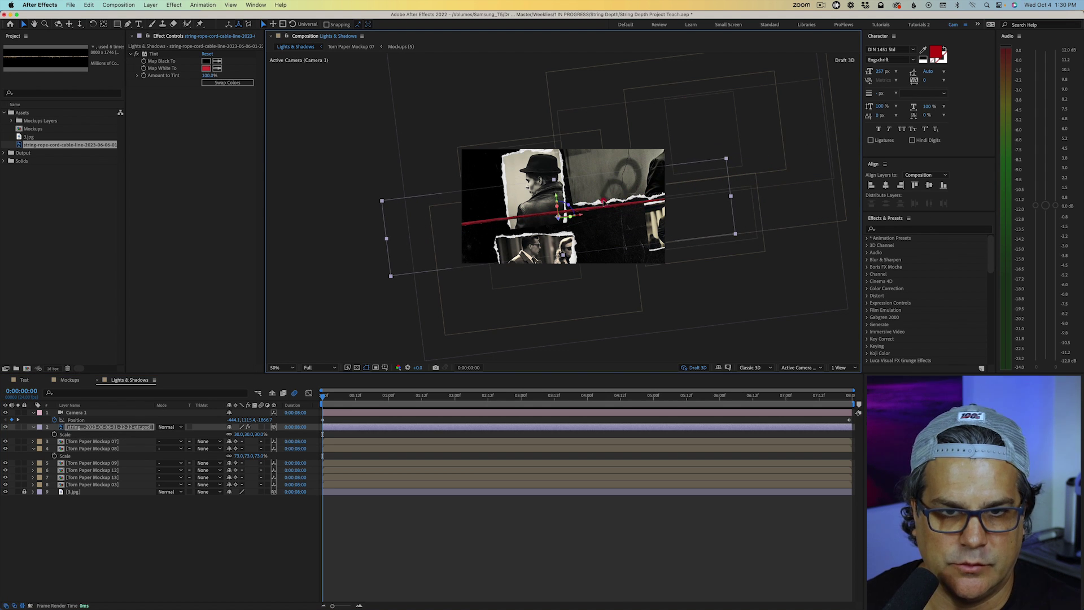
Step: Rotate the string to about -36° diagonally across the photos and preview the camera move
key("r")
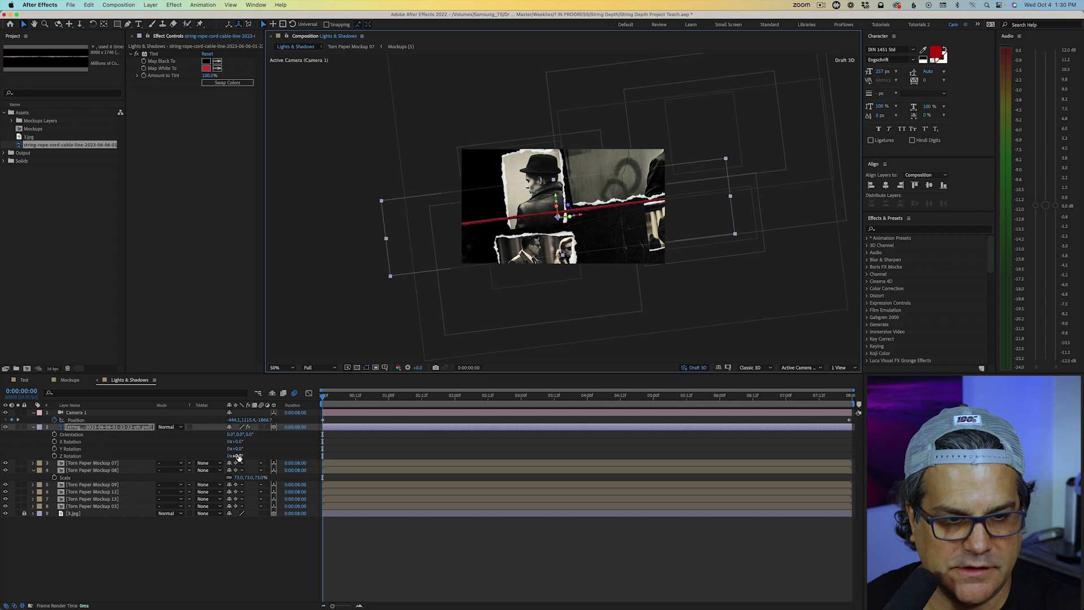
left_click_drag(238, 457, 256, 454)
key("period")
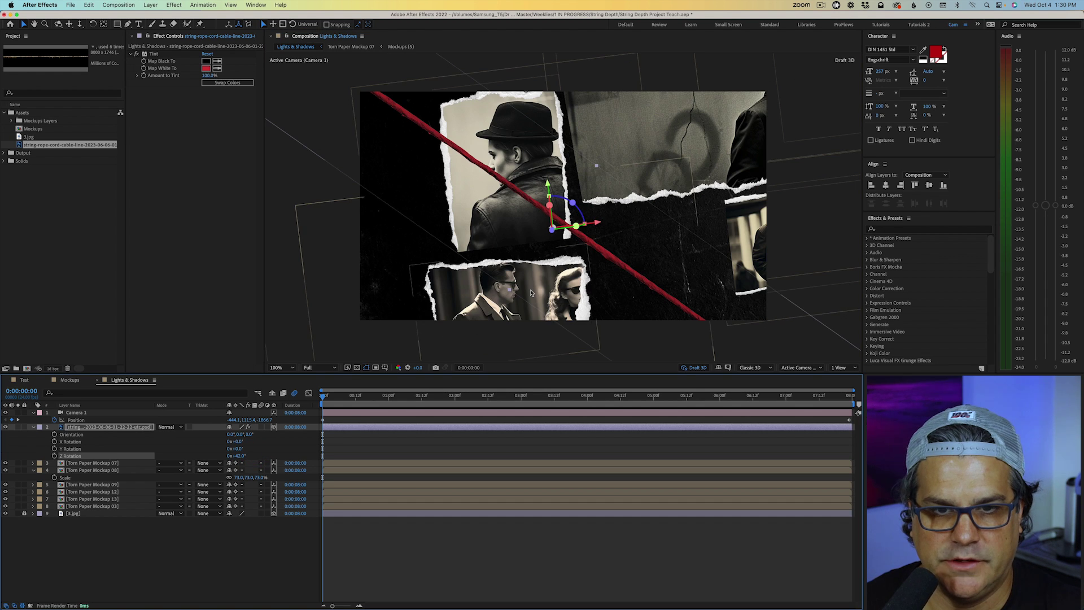
left_click_drag(621, 270, 588, 286)
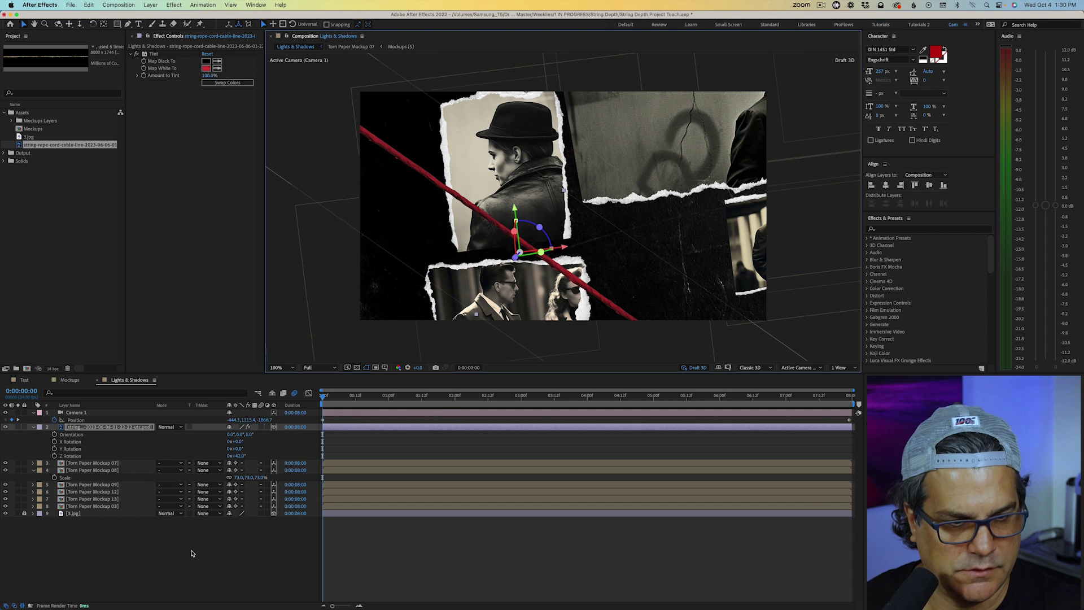
left_click_drag(236, 455, 208, 461)
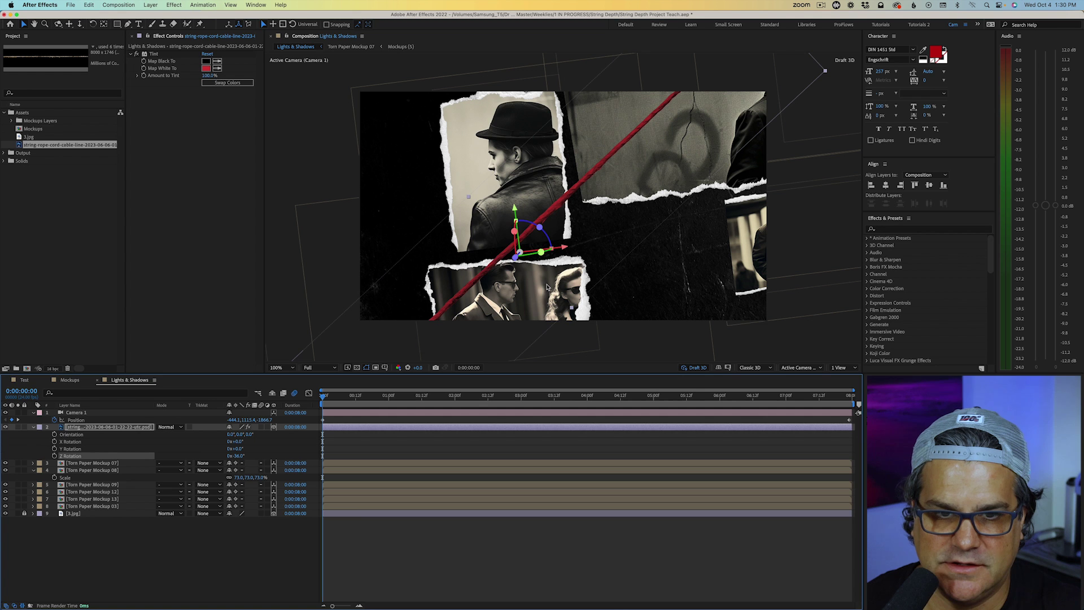
left_click_drag(545, 284, 490, 255)
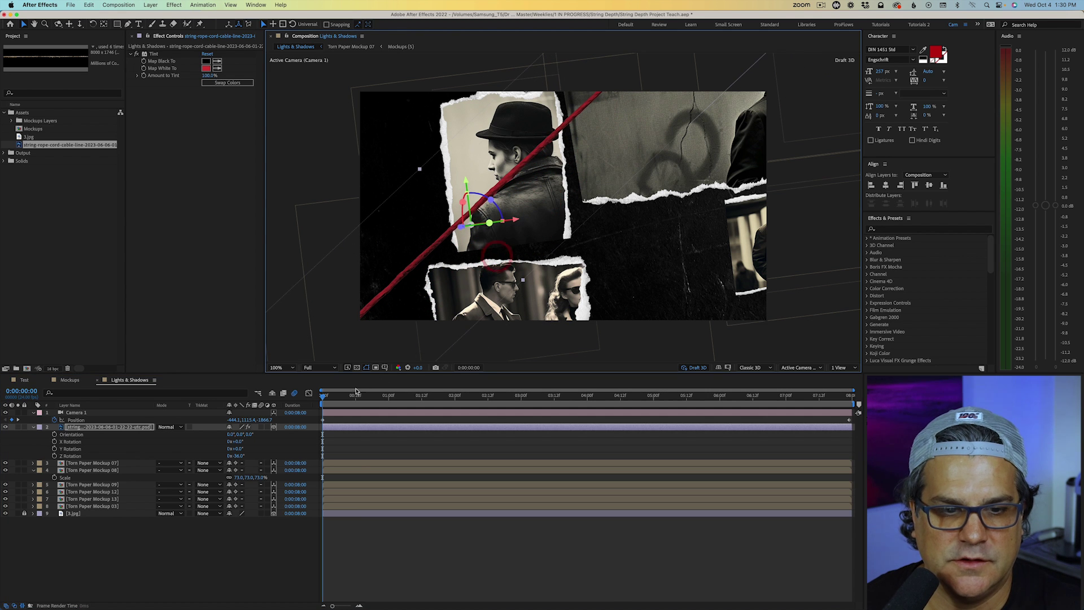
key("space")
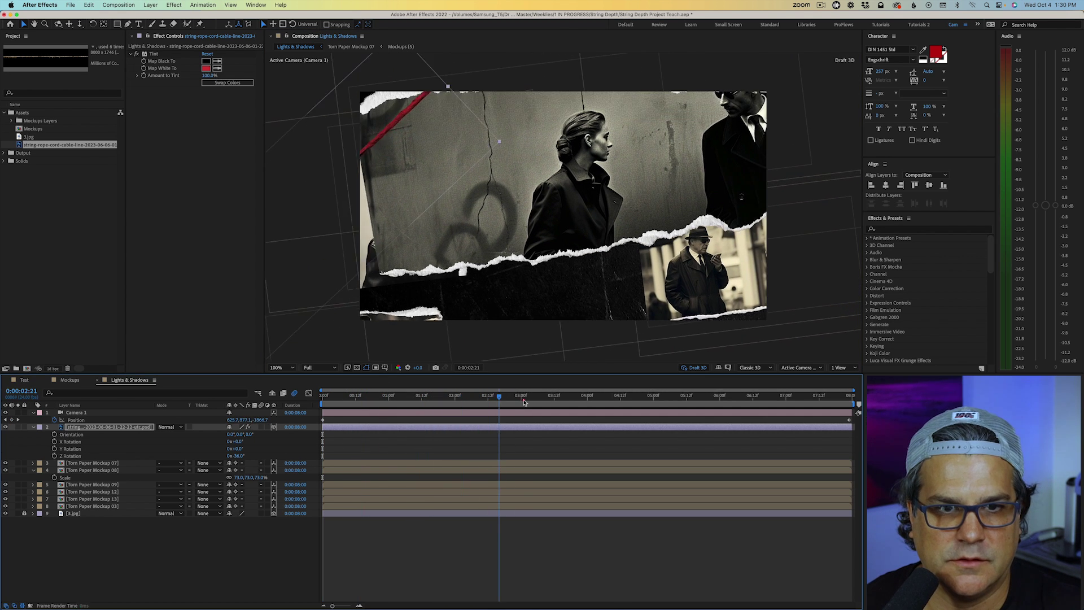
key("space")
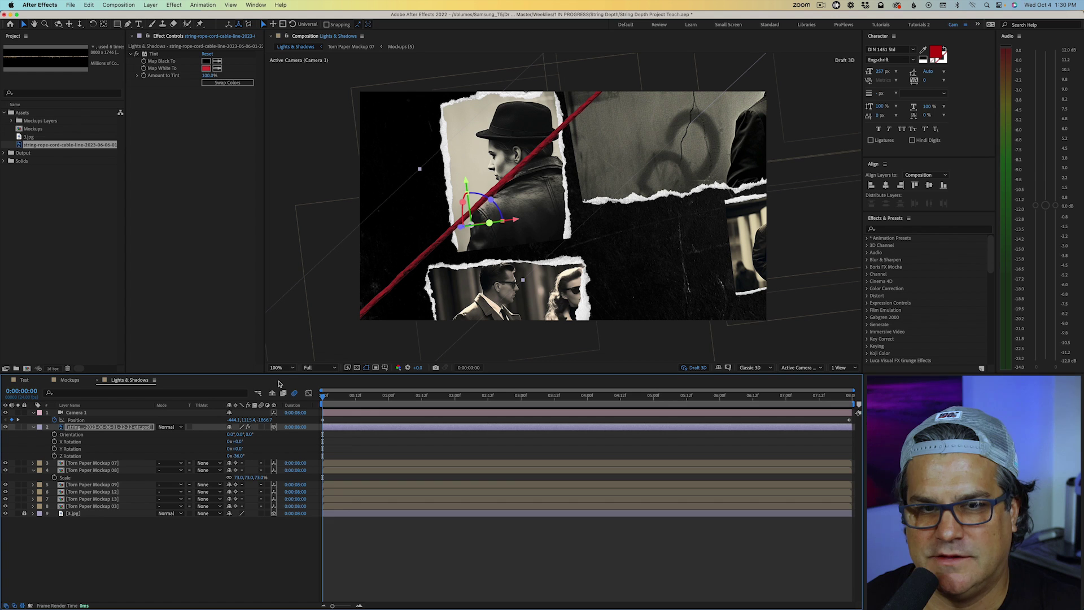
Step: Duplicate the string, rotate the copy nearly vertical, and slide it to the right side
key("super+d")
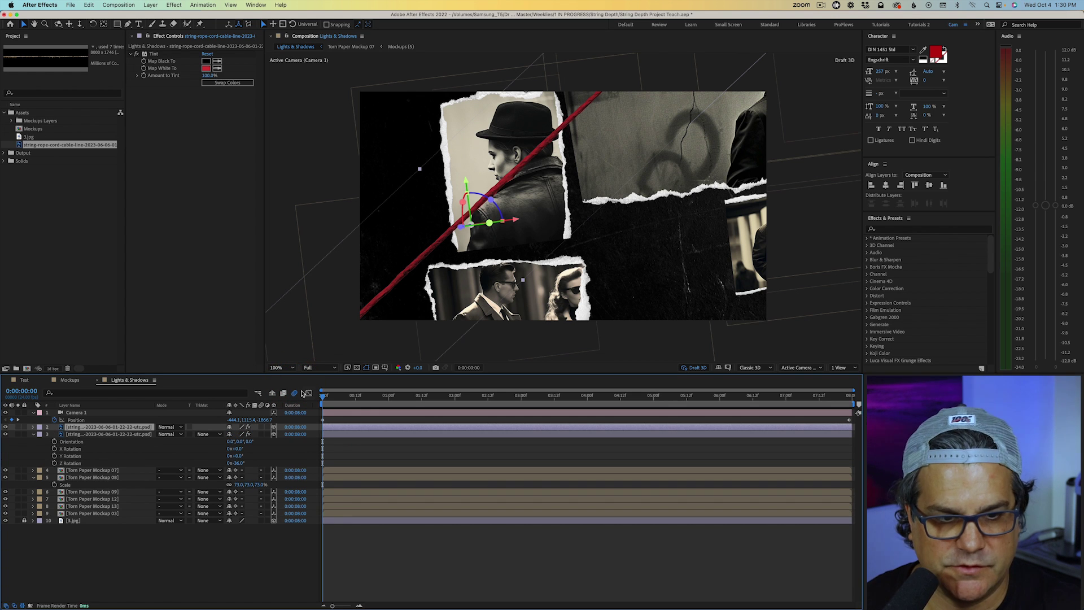
key("r")
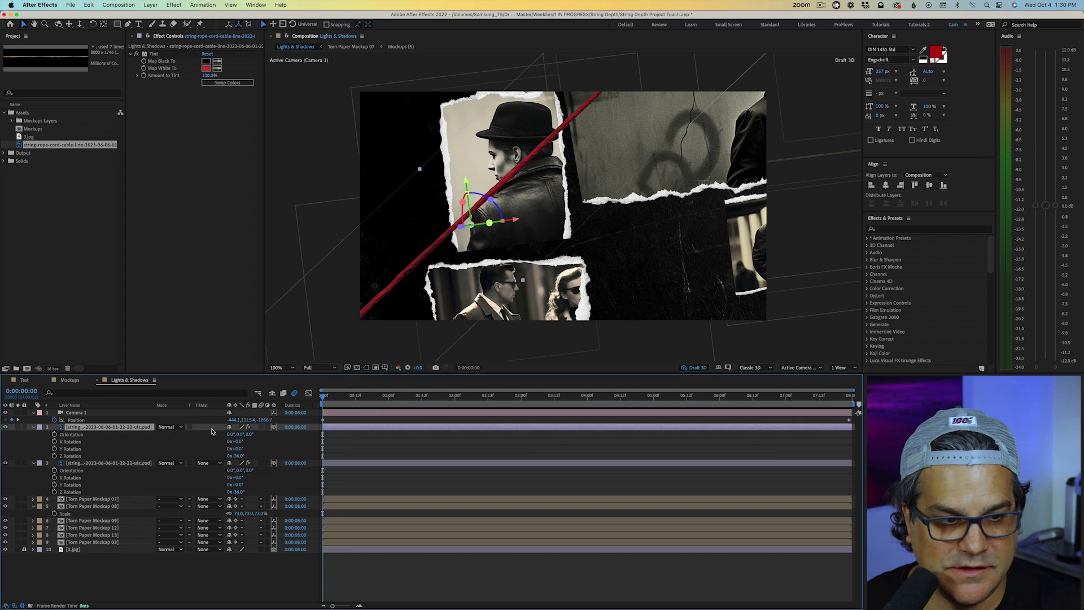
left_click_drag(239, 459, 217, 459)
left_click_drag(514, 219, 779, 263)
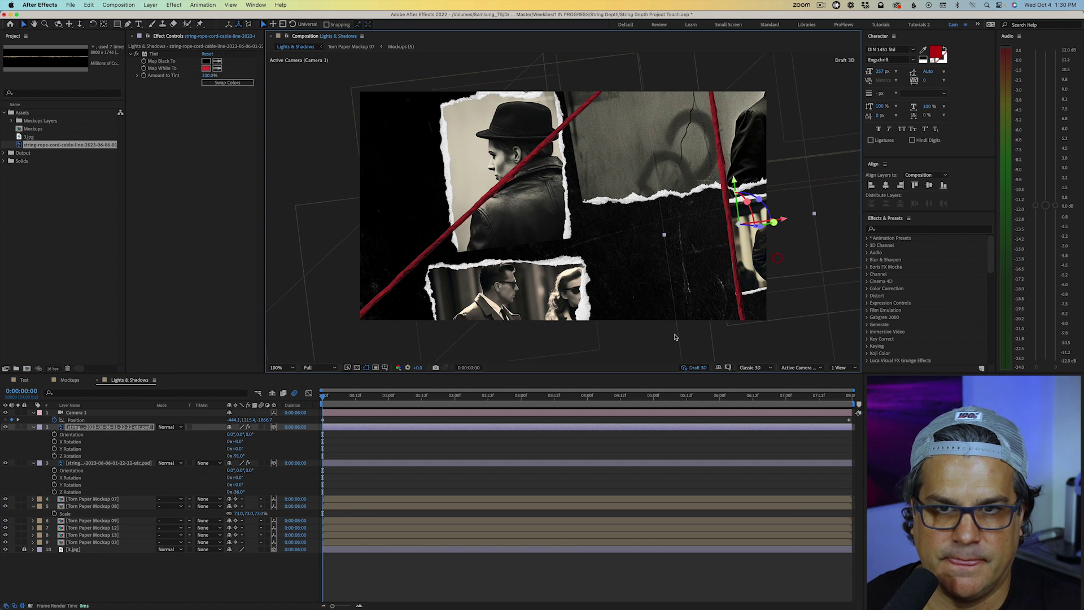
left_click_drag(333, 398, 480, 395)
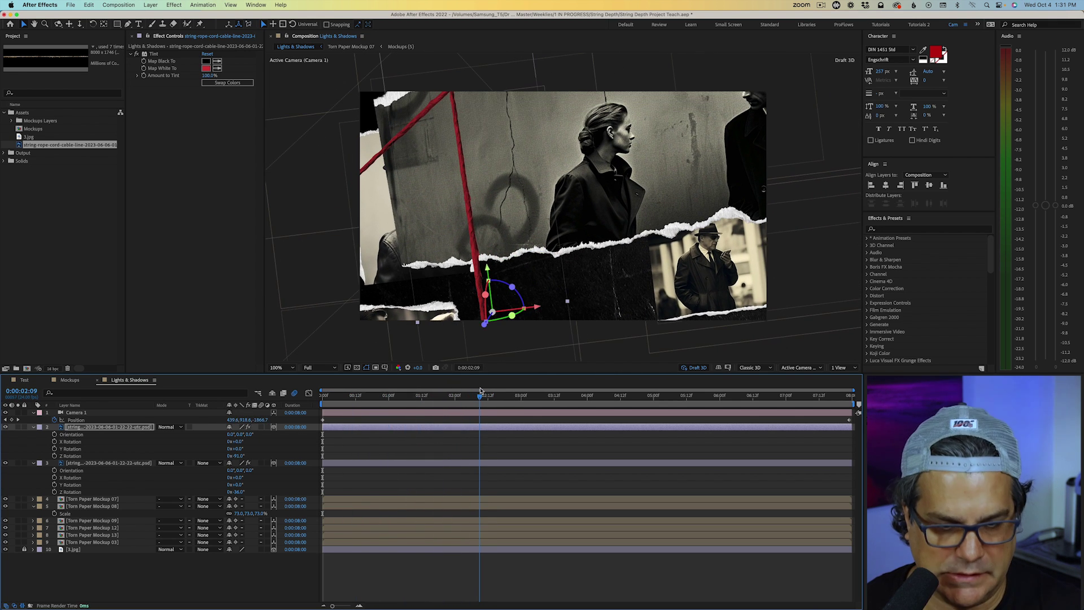
Step: Make a third string copy angled at about -35° and place it up and right
key("super+d")
key("r")
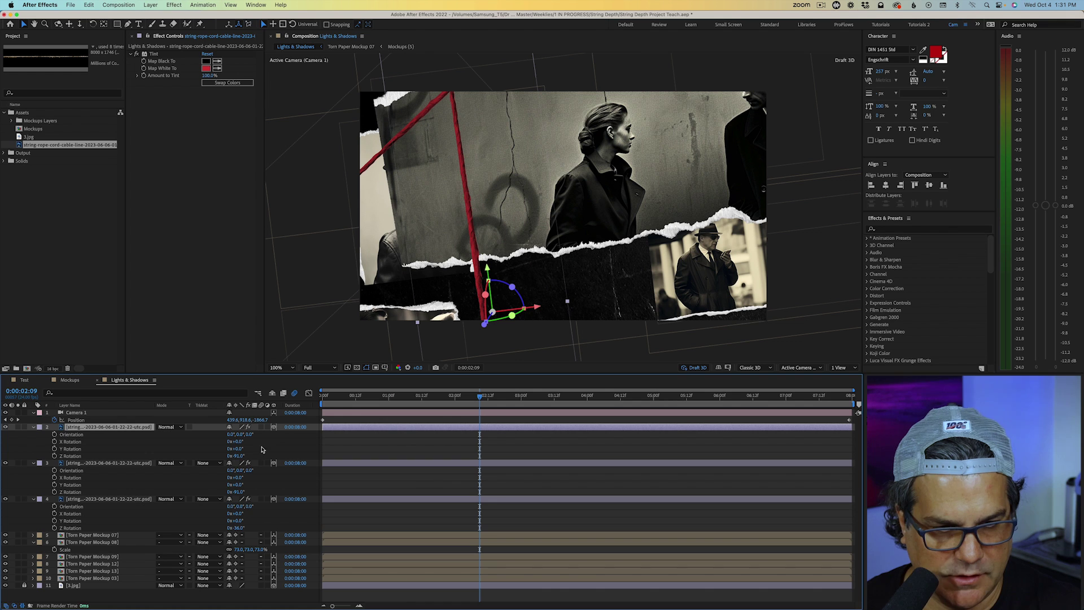
left_click_drag(243, 457, 264, 455)
left_click_drag(572, 294, 681, 293)
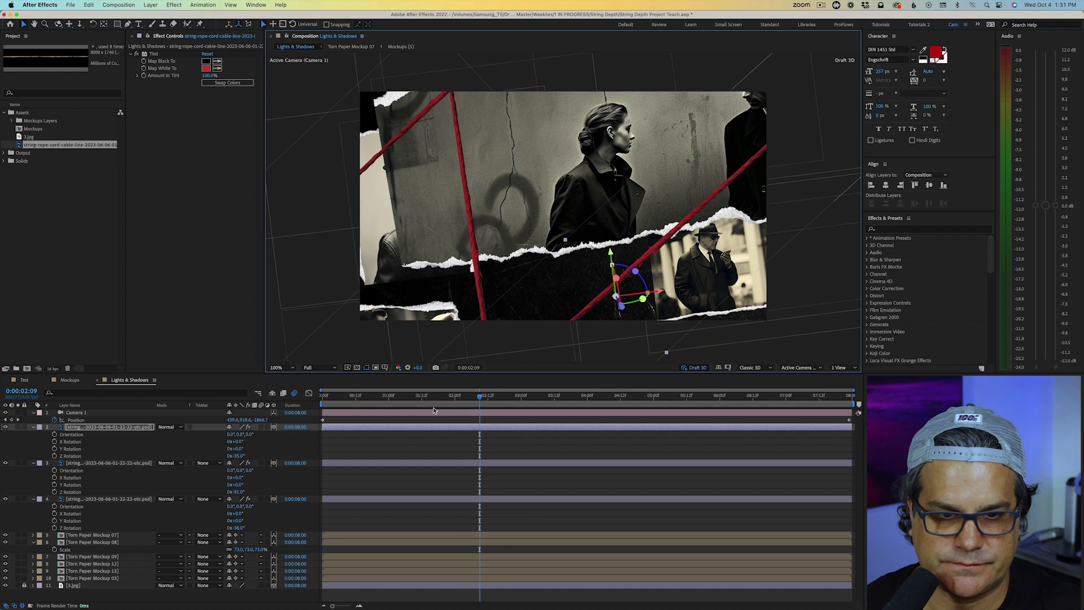
left_click_drag(462, 397, 697, 394)
left_click_drag(621, 237, 824, 161)
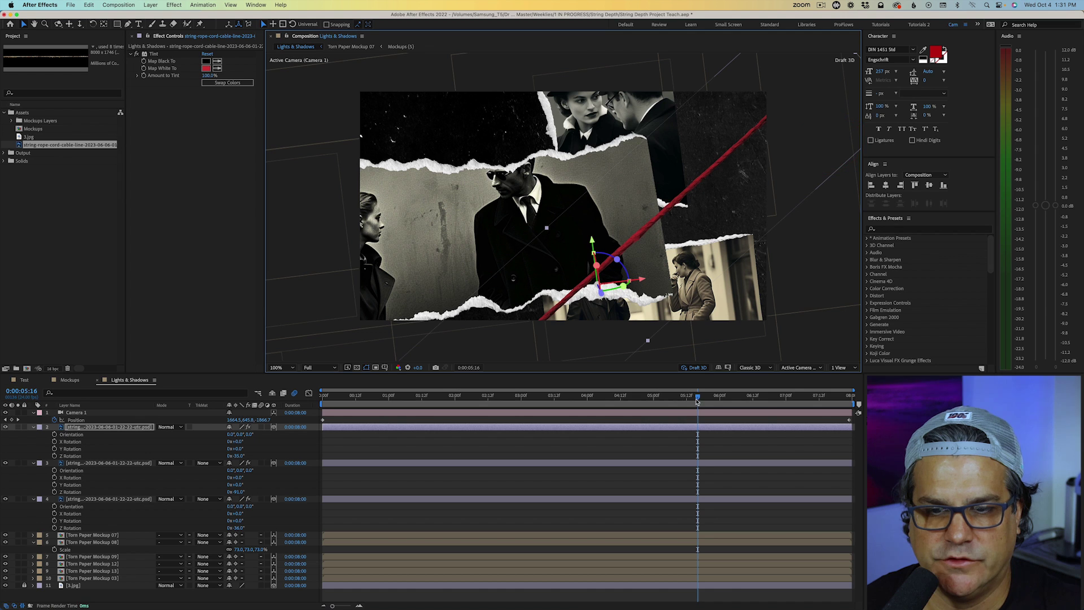
left_click(757, 401)
Step: Refine the third string's place for the final frame and shift the vertical string right
key("End")
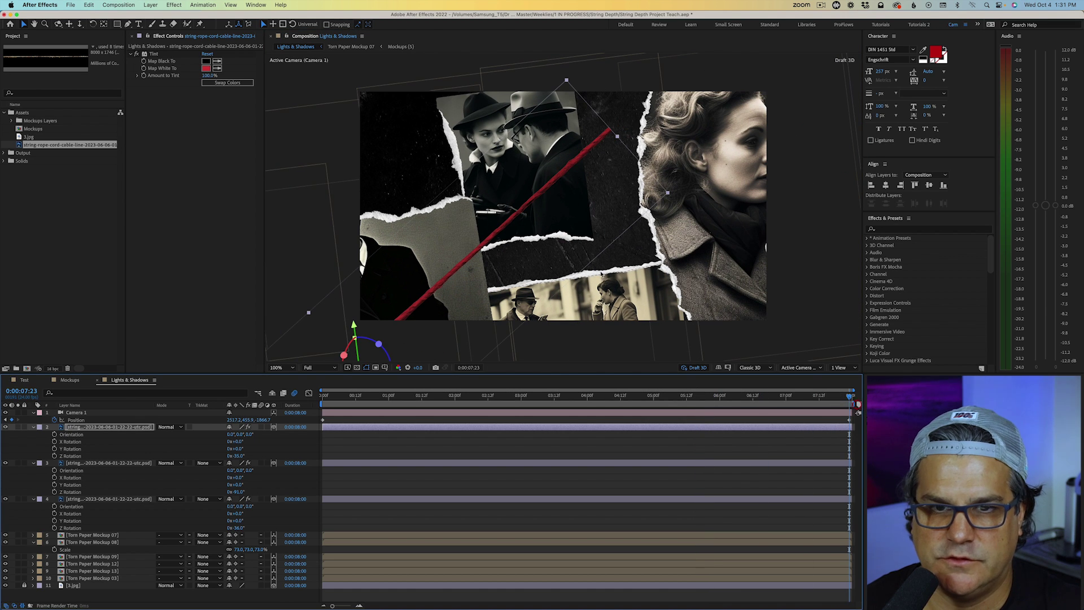
left_click_drag(545, 256, 694, 196)
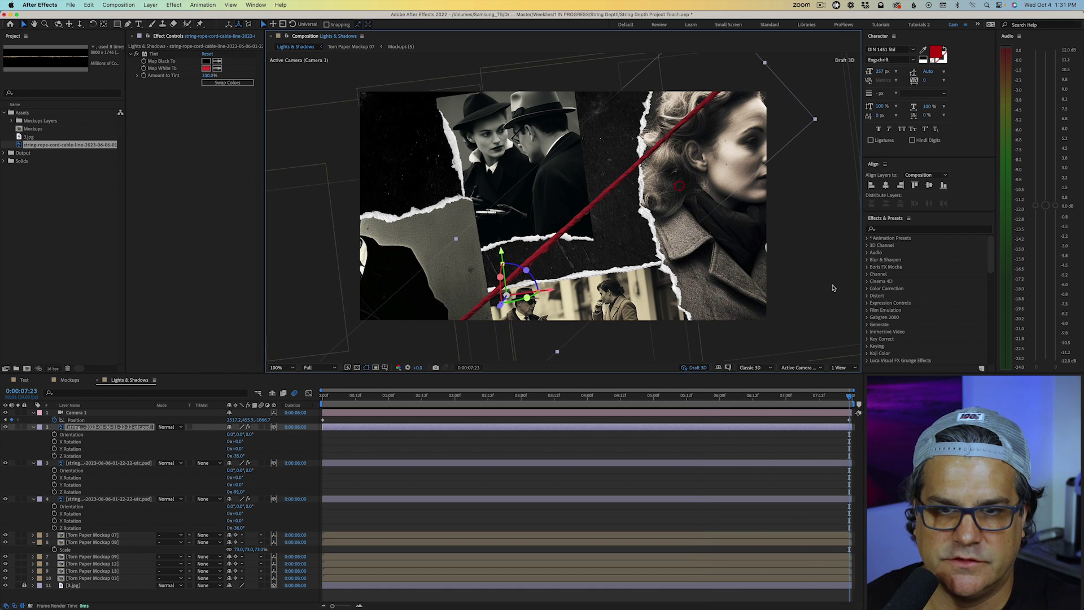
left_click_drag(857, 403, 441, 395)
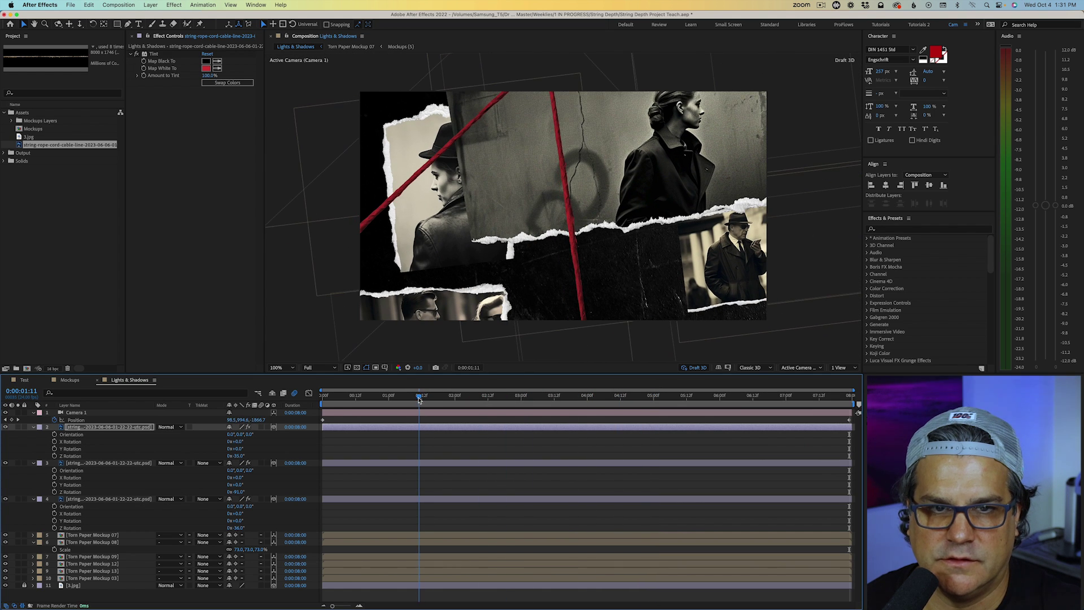
left_click(466, 394)
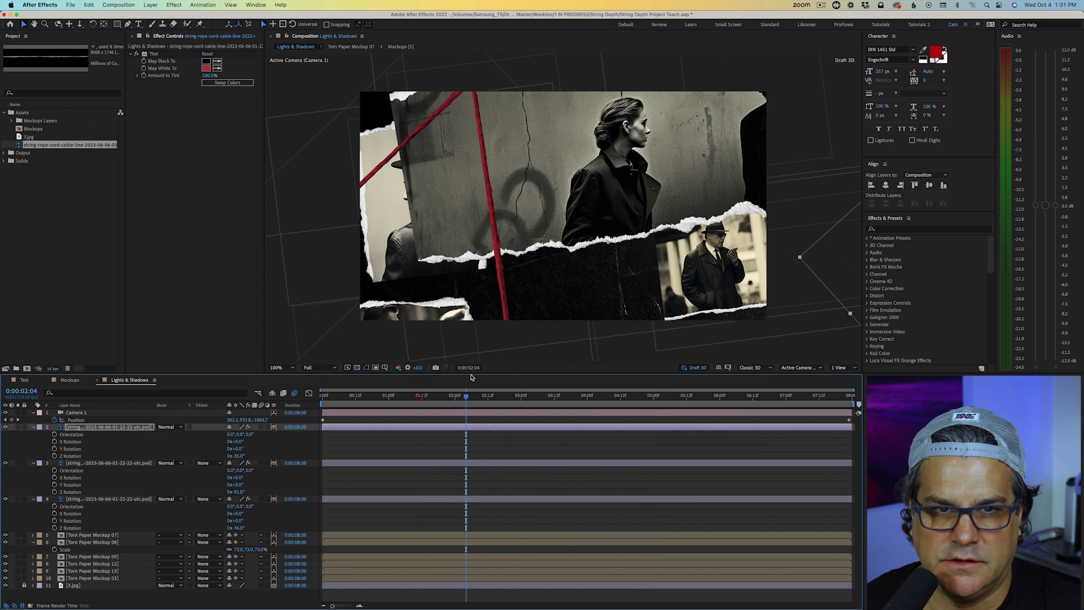
left_click(504, 301)
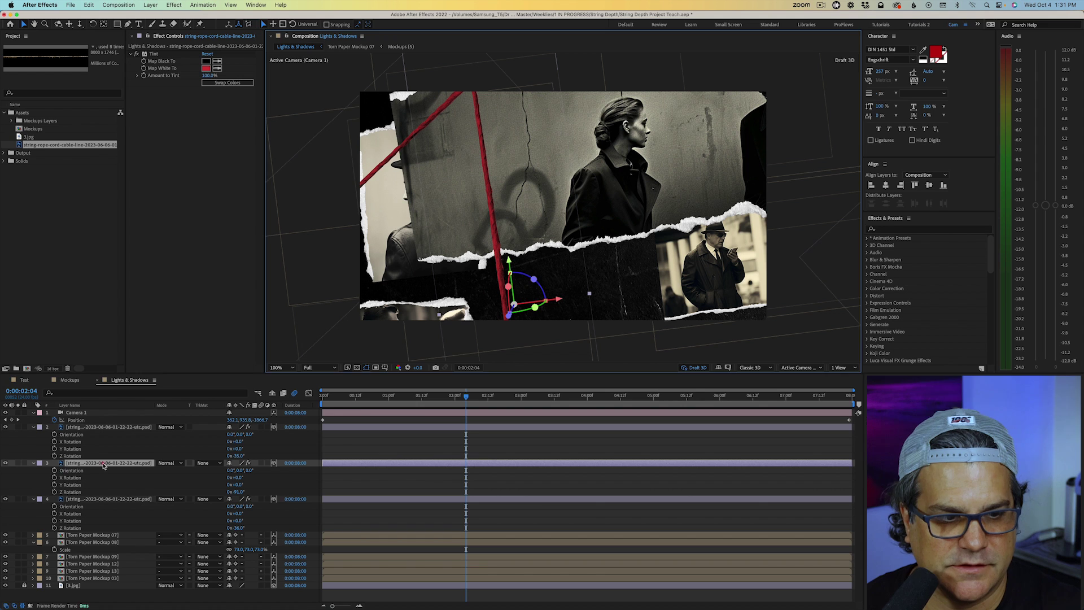
left_click_drag(558, 298, 657, 306)
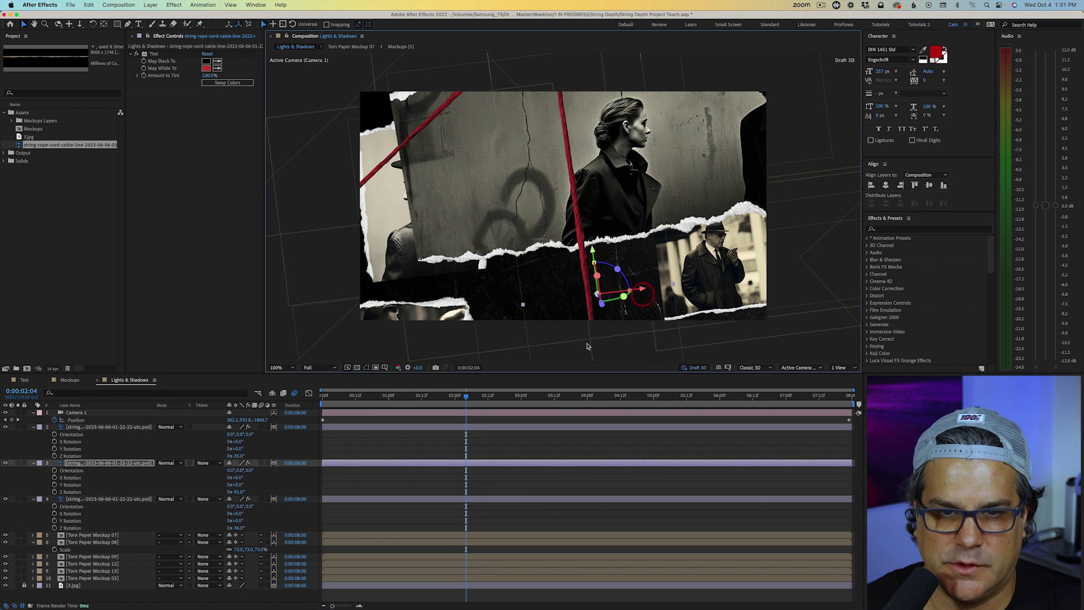
Step: Adjust the vertical string's angle, then solo the diagonal red string layer
scroll(252, 500, "down", 2)
scroll(251, 499, "up", 2)
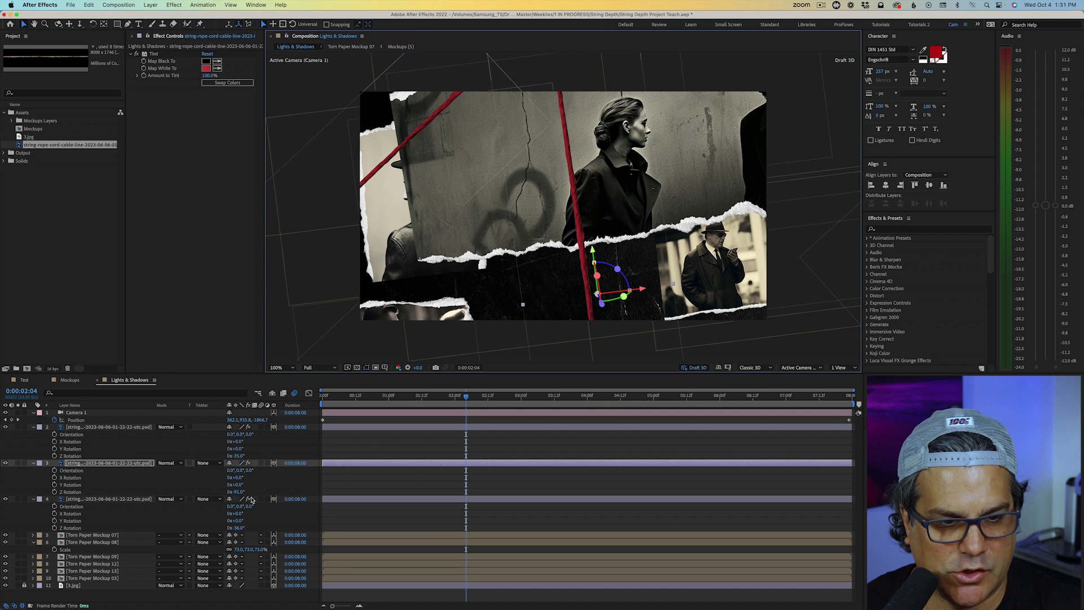
mouse_move(235, 492)
left_mouse_down()
mouse_move(227, 493)
mouse_move(243, 491)
left_mouse_up()
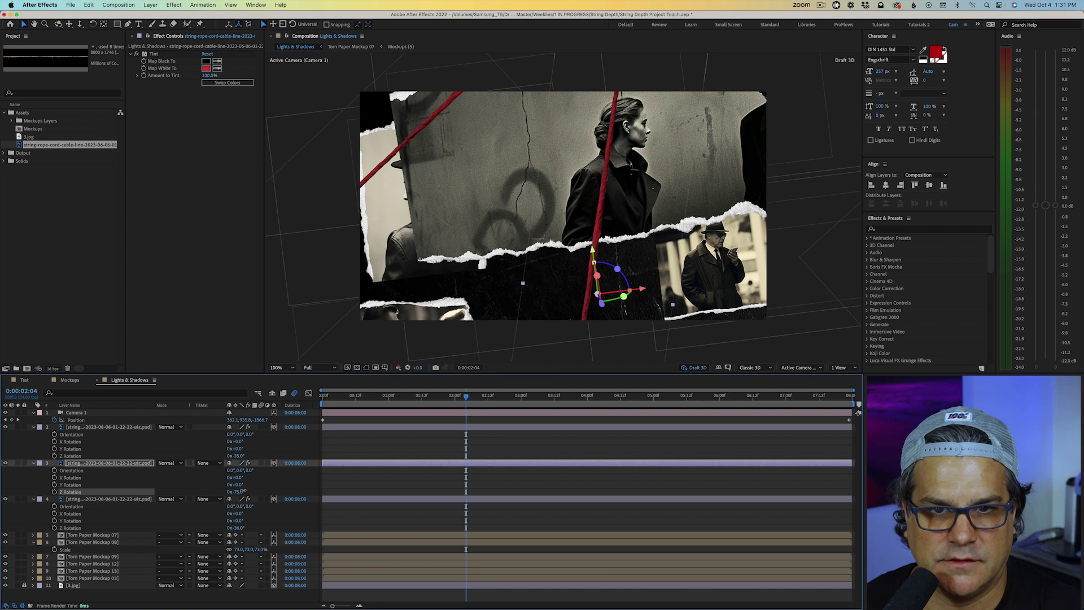
key("Page_Up")
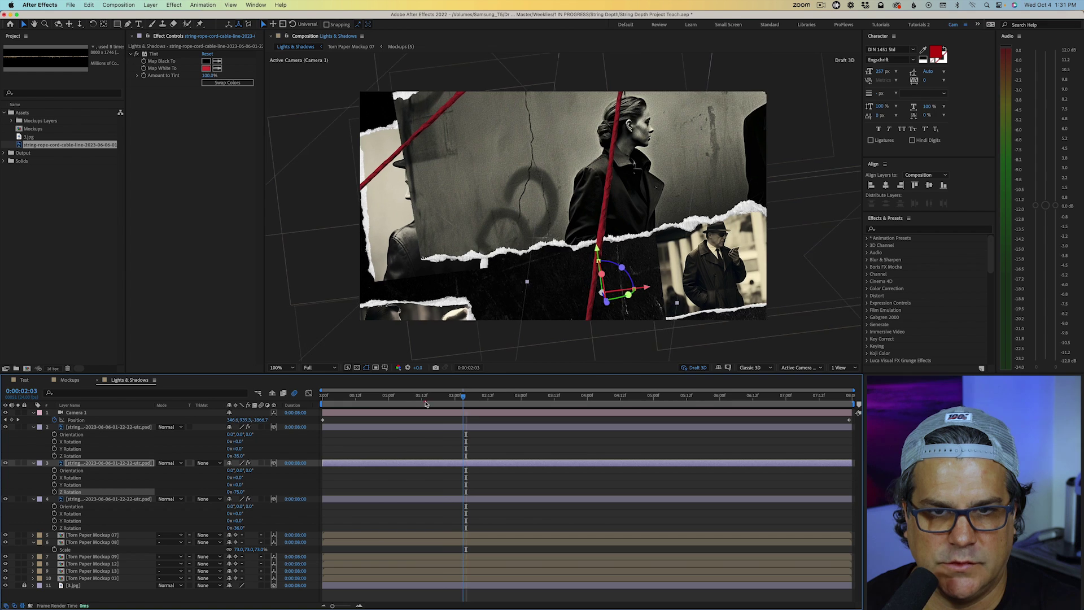
left_click_drag(426, 404, 855, 413)
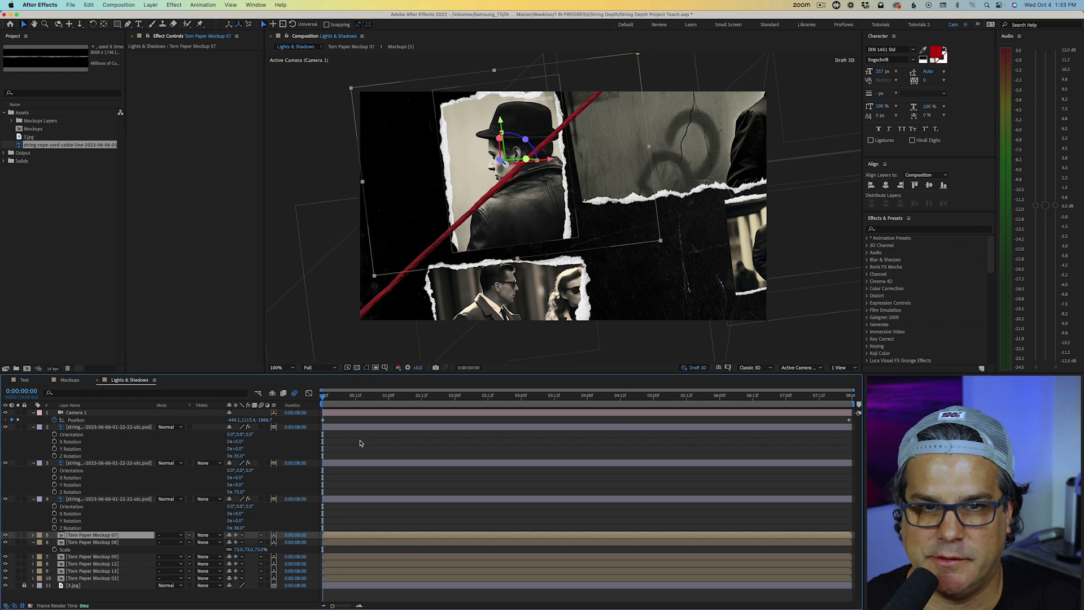
left_click(100, 499)
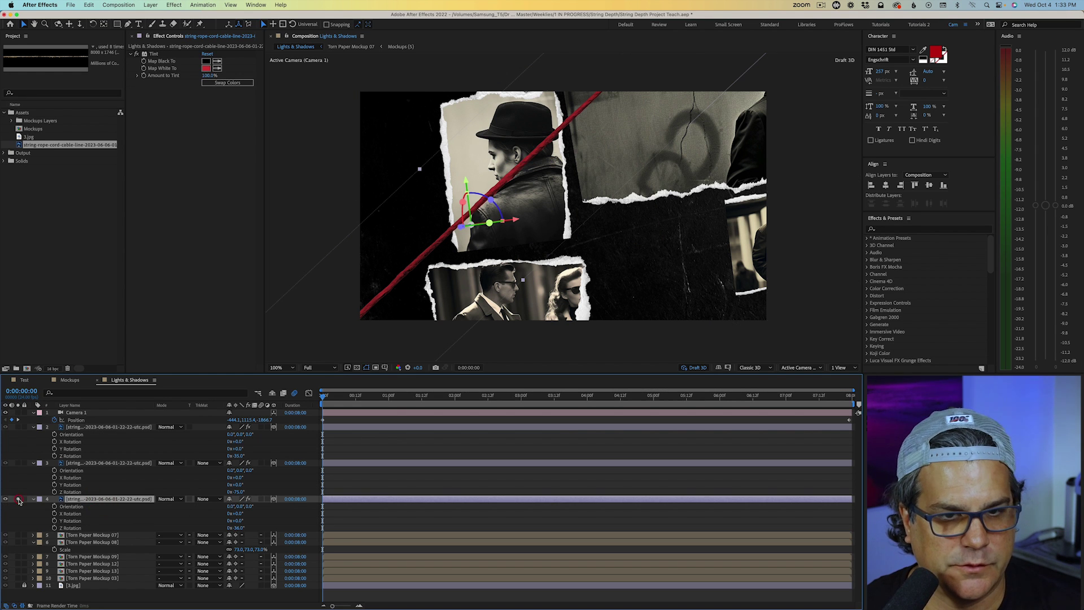
left_click(18, 499)
Step: Add a Linear Wipe to the string, setting Transition Completion and a softer Feather
left_click(179, 5)
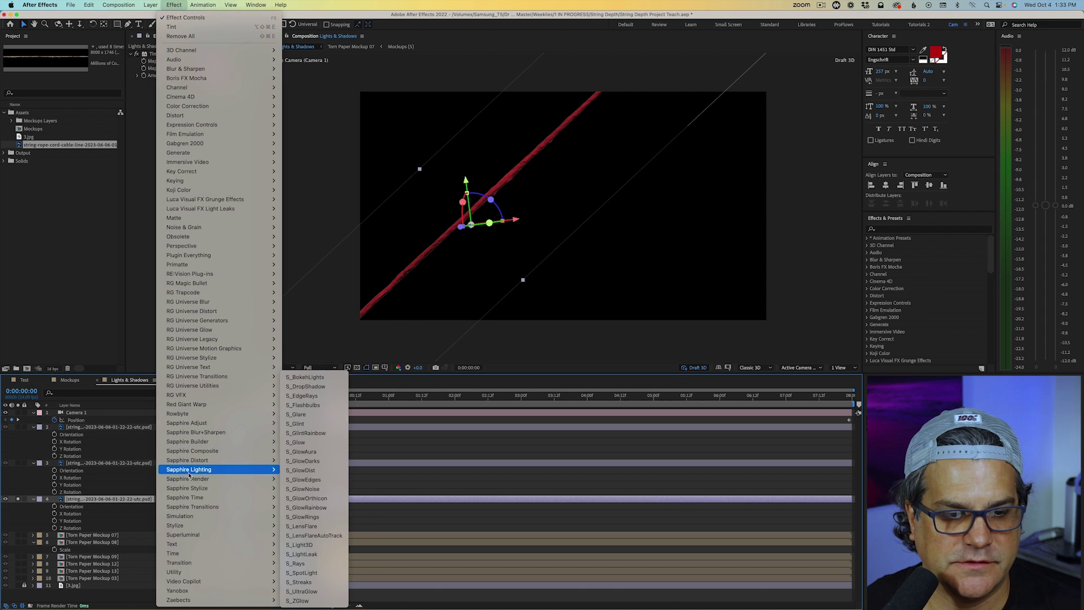
mouse_move(186, 562)
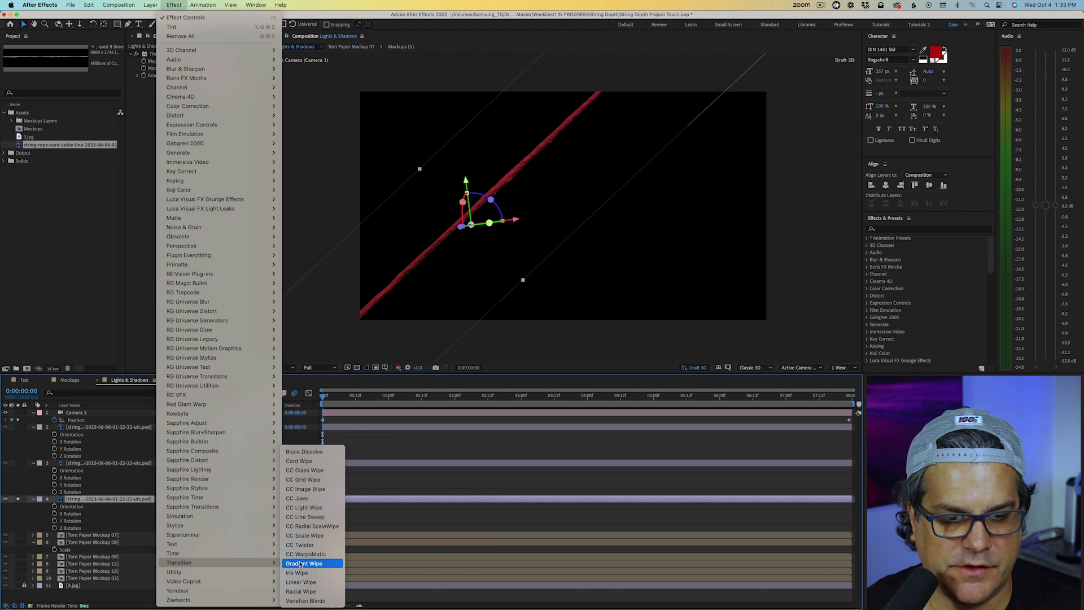
left_click(300, 581)
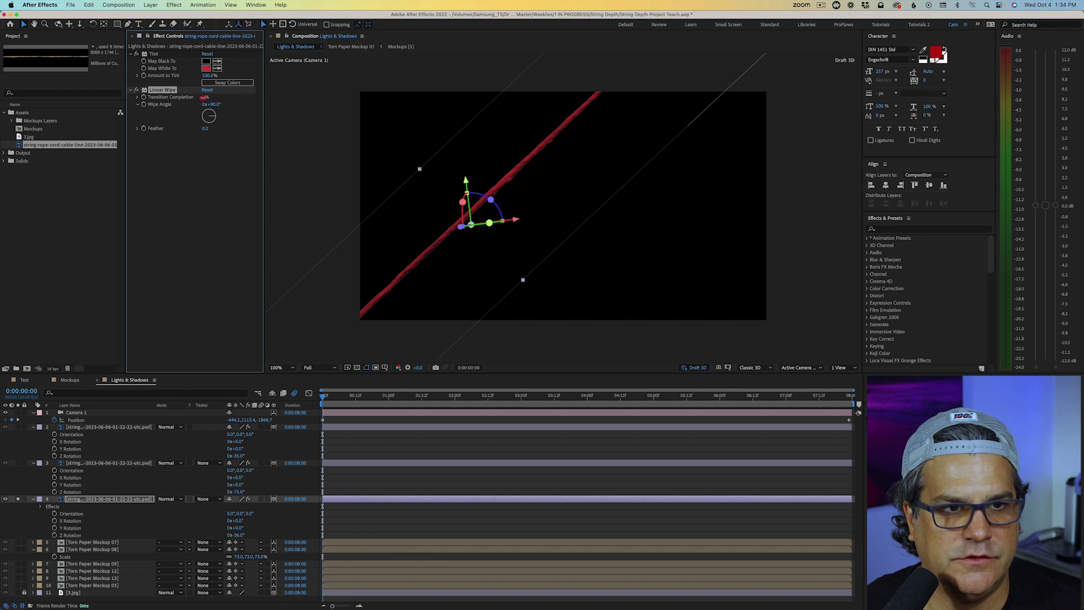
left_click_drag(203, 97, 155, 120)
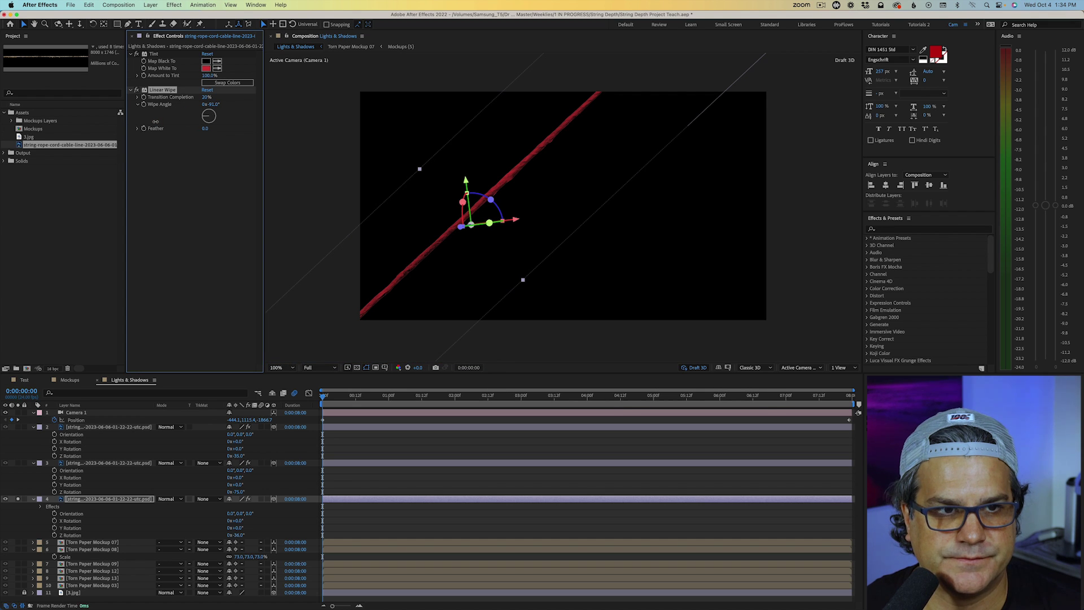
left_click_drag(206, 97, 221, 96)
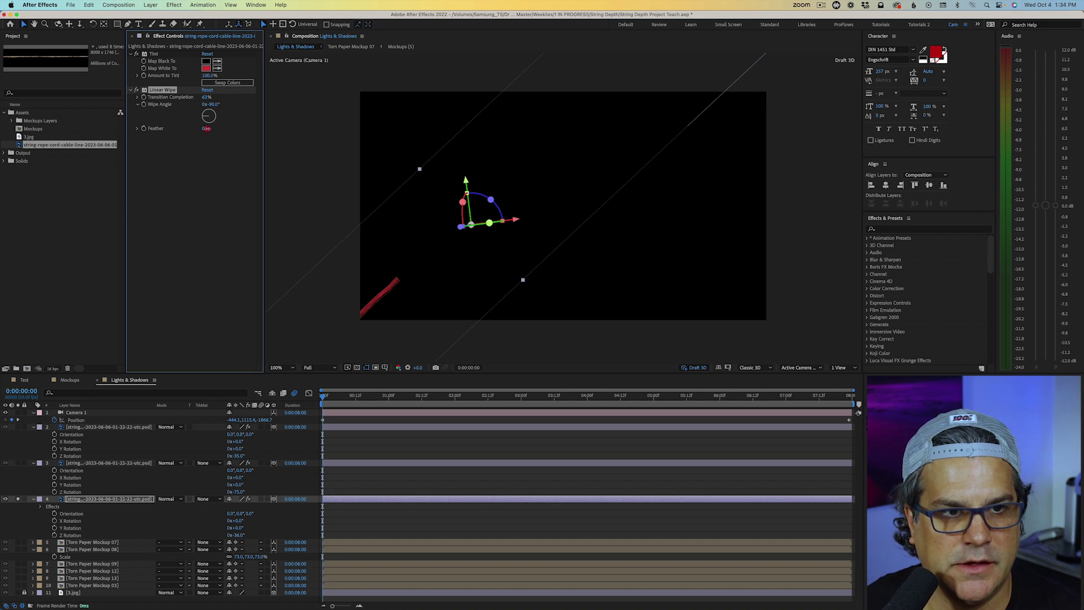
left_click_drag(210, 129, 213, 129)
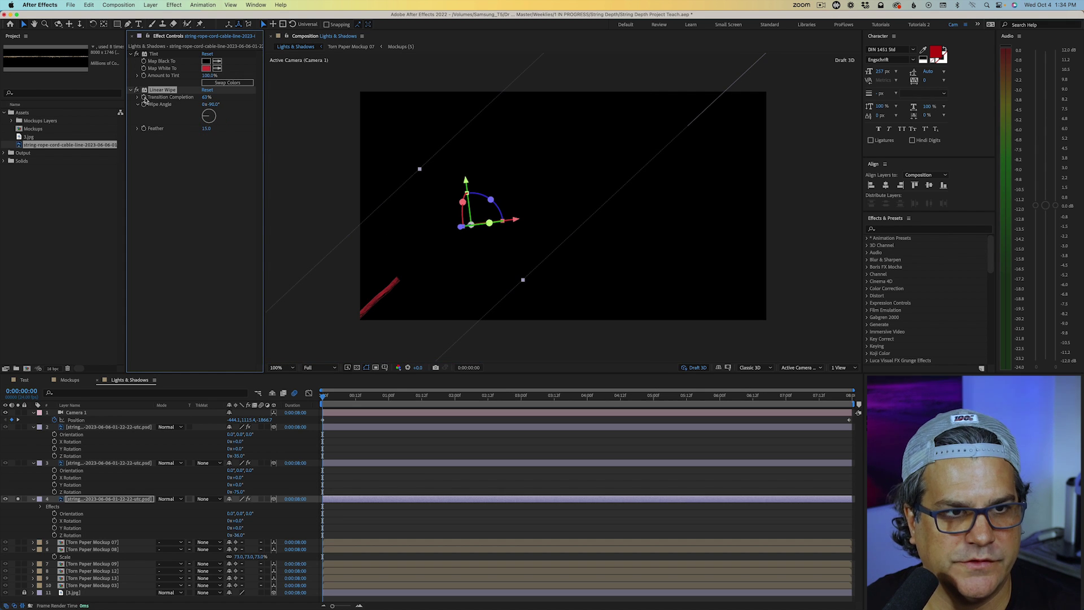
Step: At 0:00:02:11, keyframe a new Transition Completion value so the string draws on
left_click_drag(378, 399, 487, 402)
left_click(486, 402)
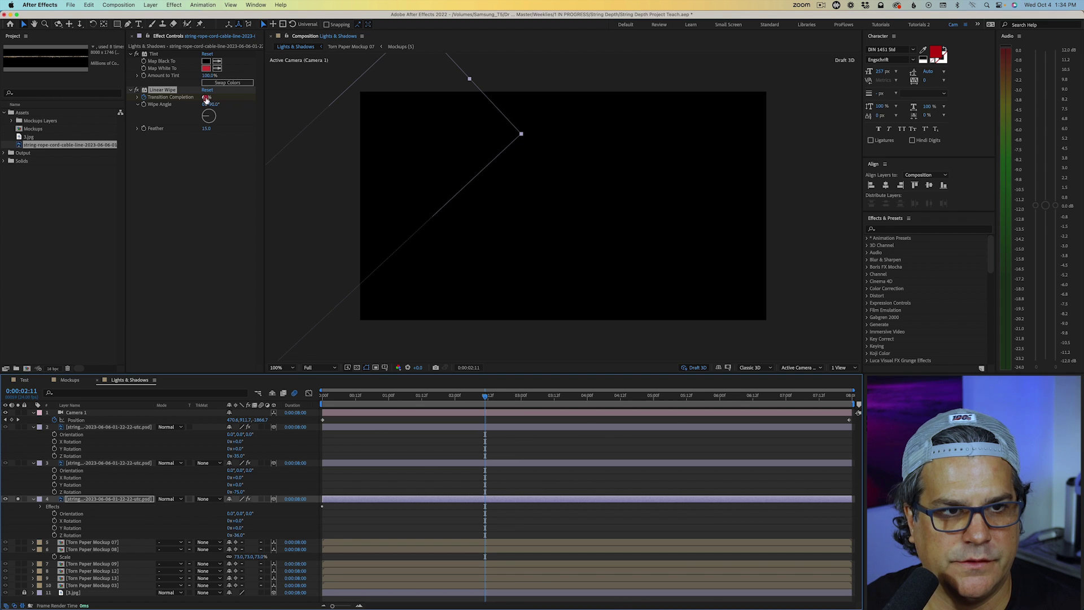
left_click_drag(206, 98, 189, 99)
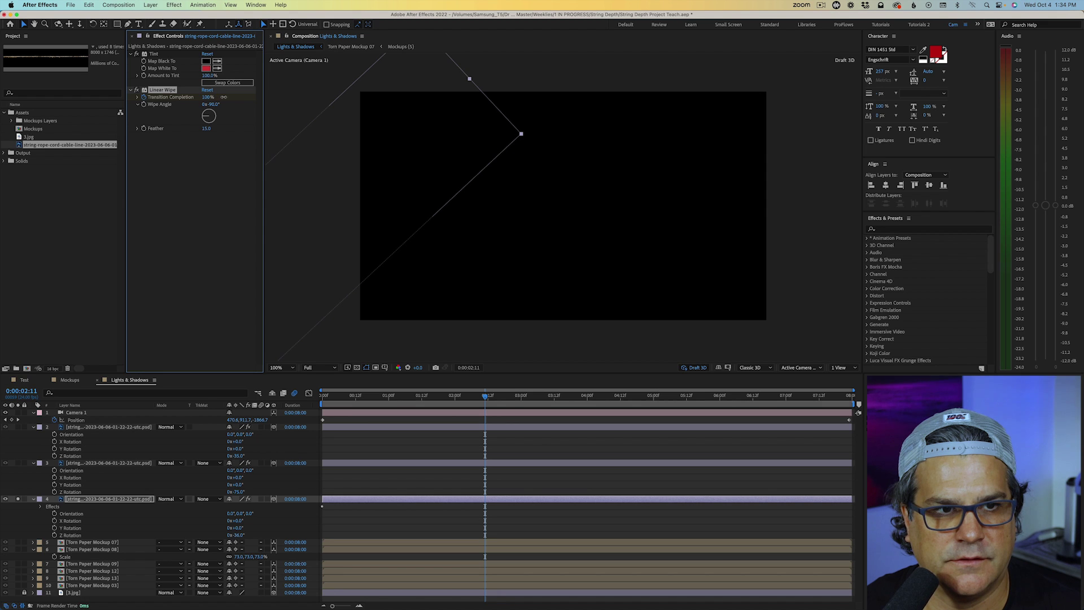
left_click_drag(225, 97, 162, 113)
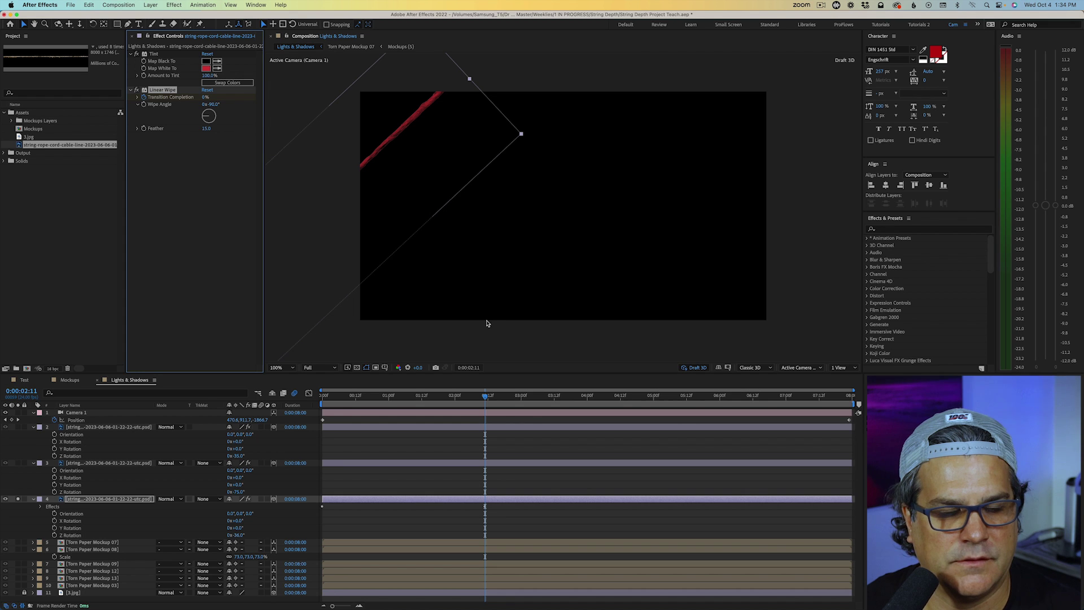
left_click_drag(482, 397, 507, 397)
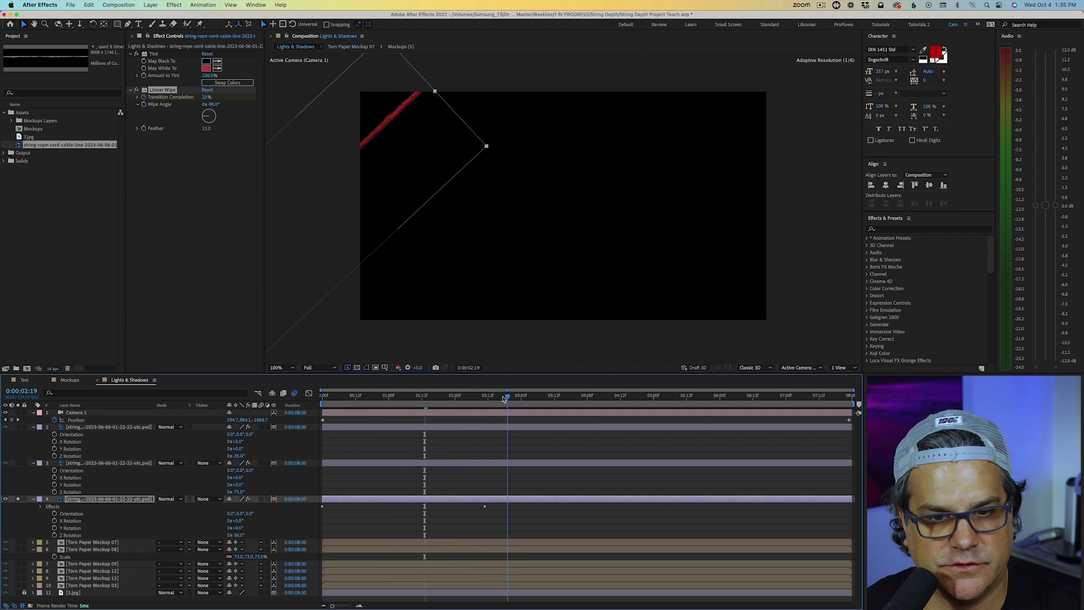
Step: Solo and select the layer 2 red string
left_click(18, 463)
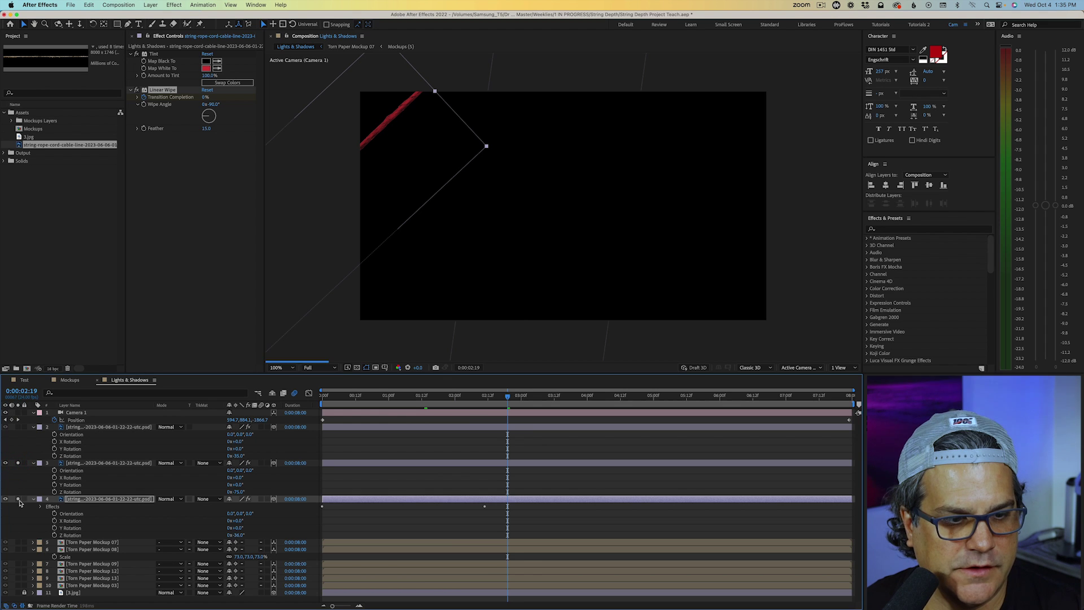
left_click(17, 499)
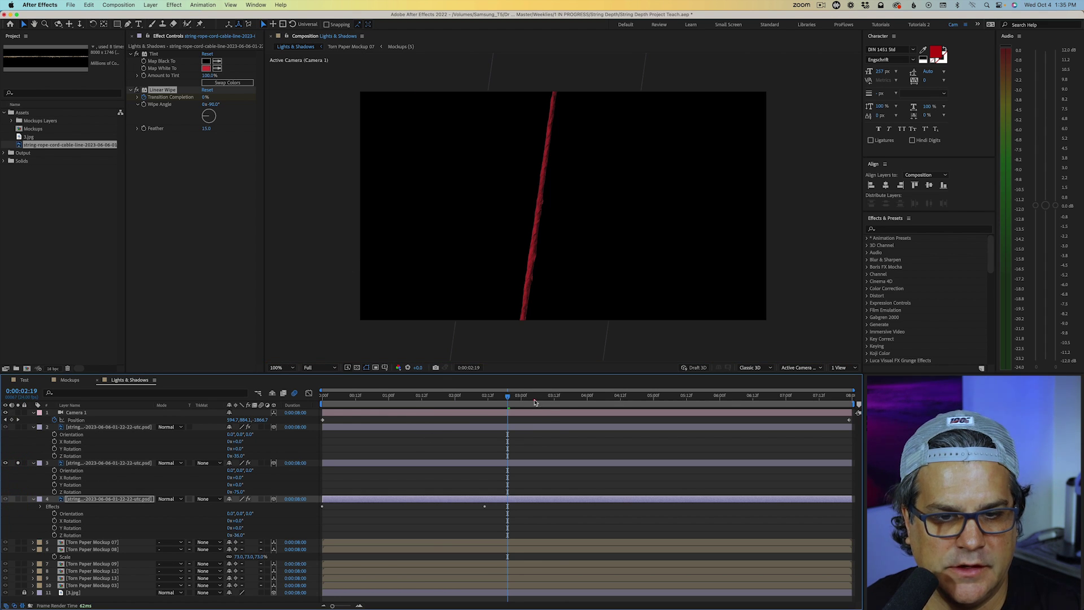
left_click(603, 401)
left_click(18, 426)
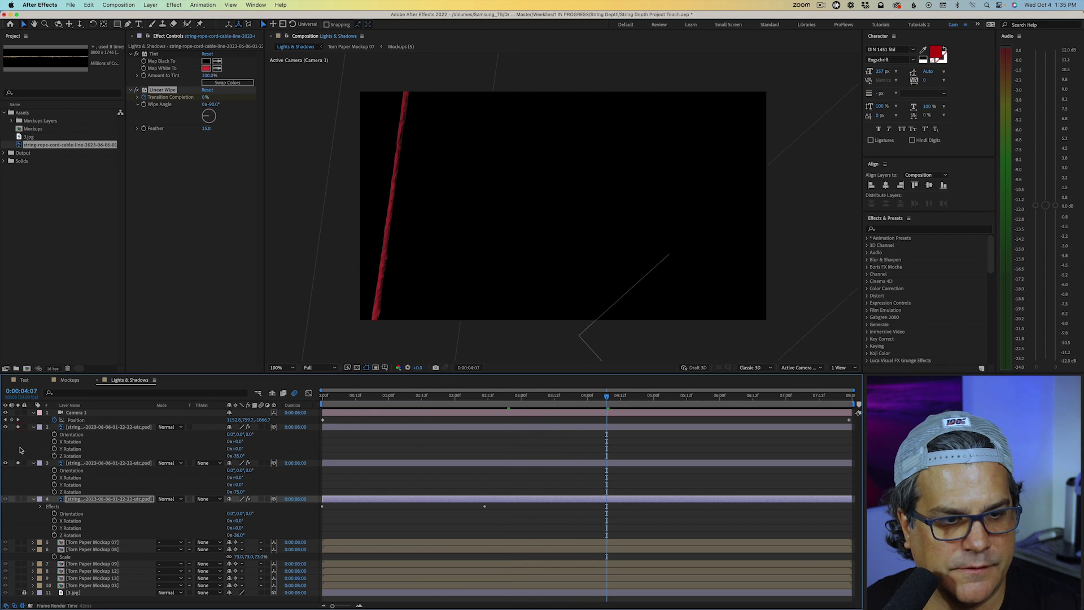
left_click(17, 463)
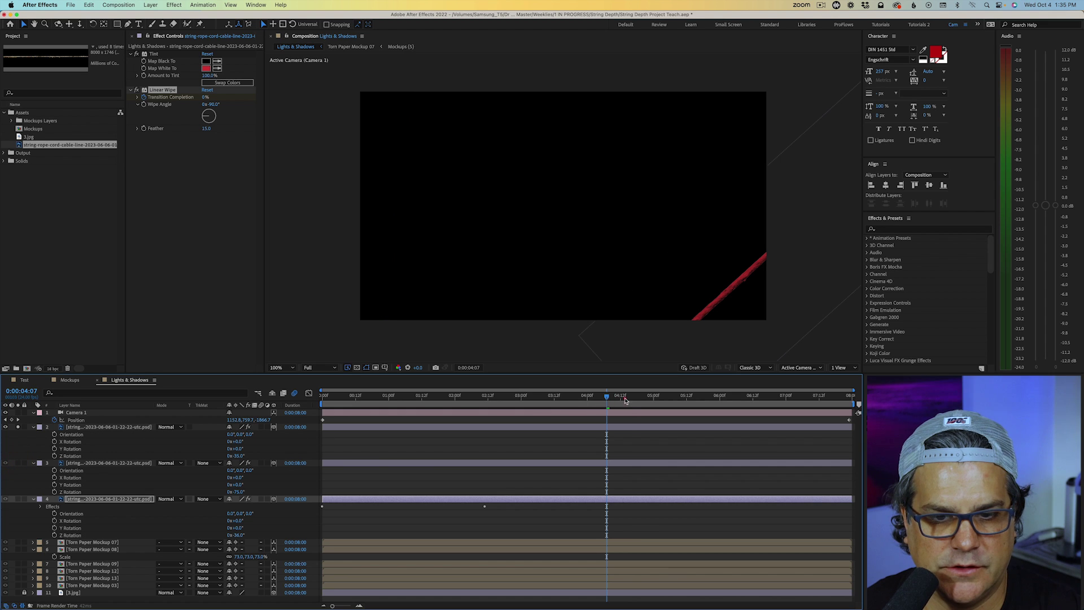
key("super+Up")
key("super+Up")
Step: Apply Linear Wipe to the layer 2 string, keyframing Transition Completion so it draws on
left_click(175, 4)
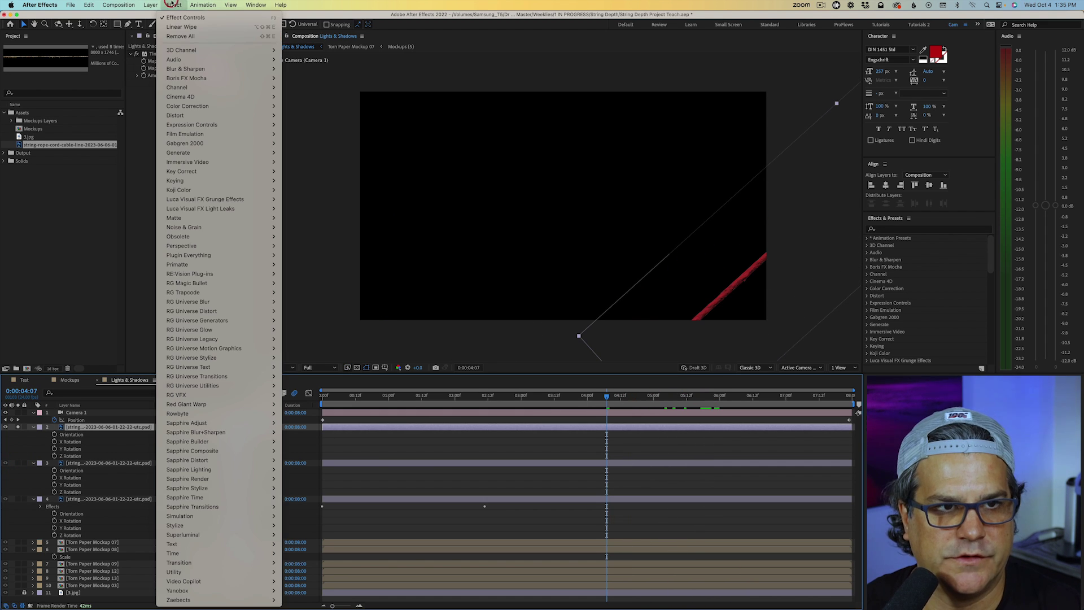
left_click(223, 34)
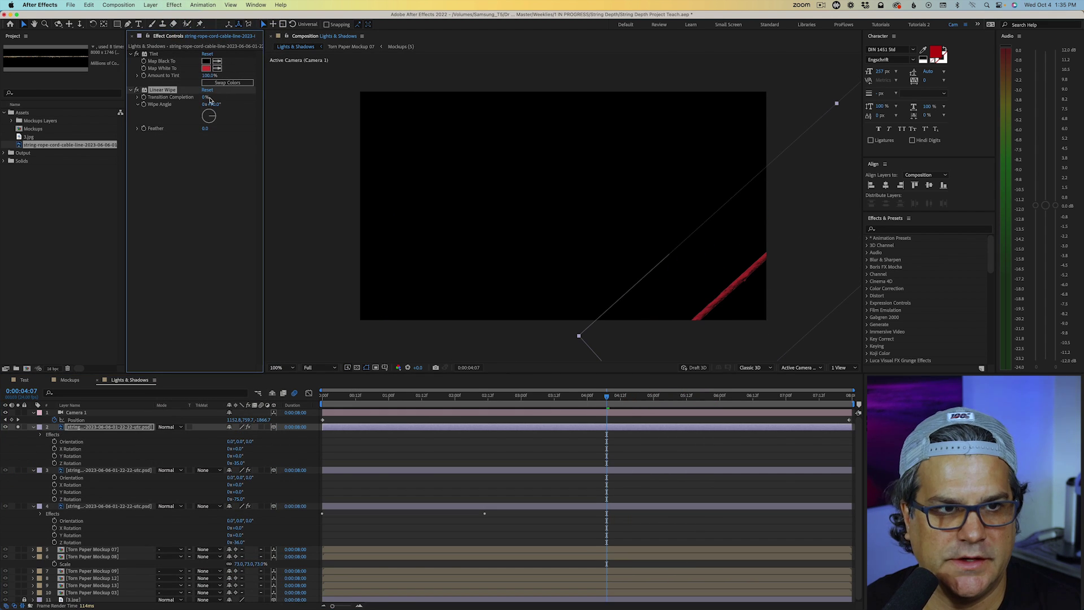
mouse_move(205, 98)
left_mouse_down()
mouse_move(224, 98)
mouse_move(214, 97)
left_mouse_up()
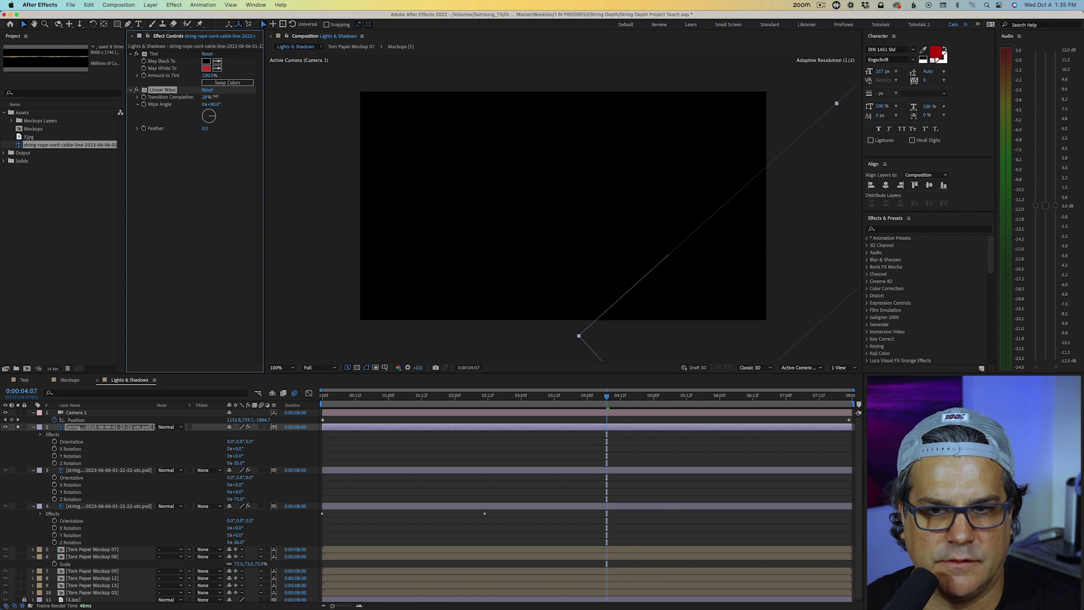
left_click_drag(214, 96, 217, 97)
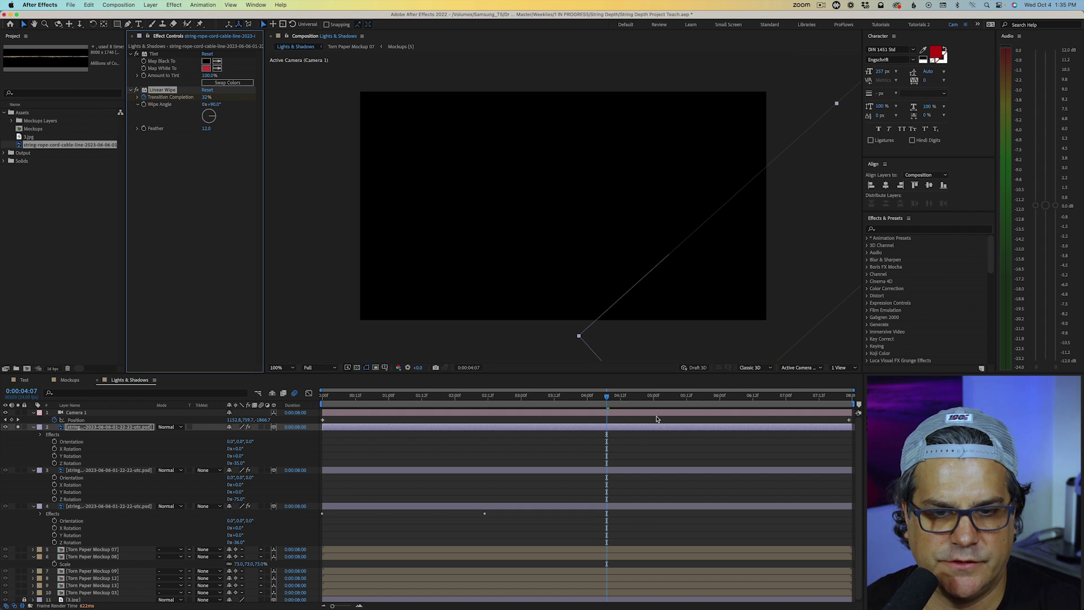
left_click_drag(634, 401, 723, 400)
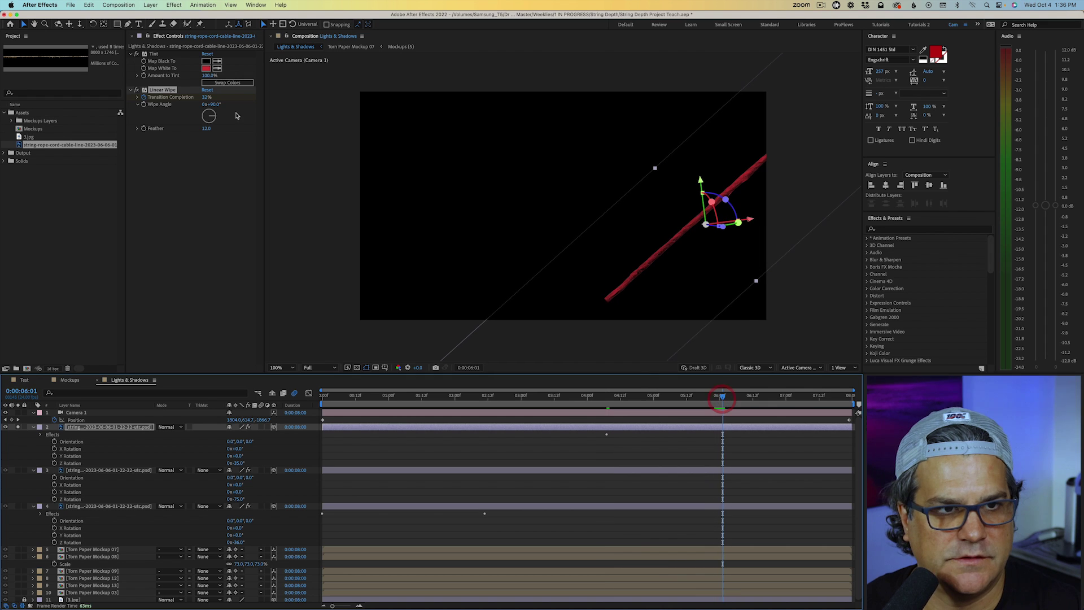
left_click(207, 97)
left_click_drag(210, 98, 203, 102)
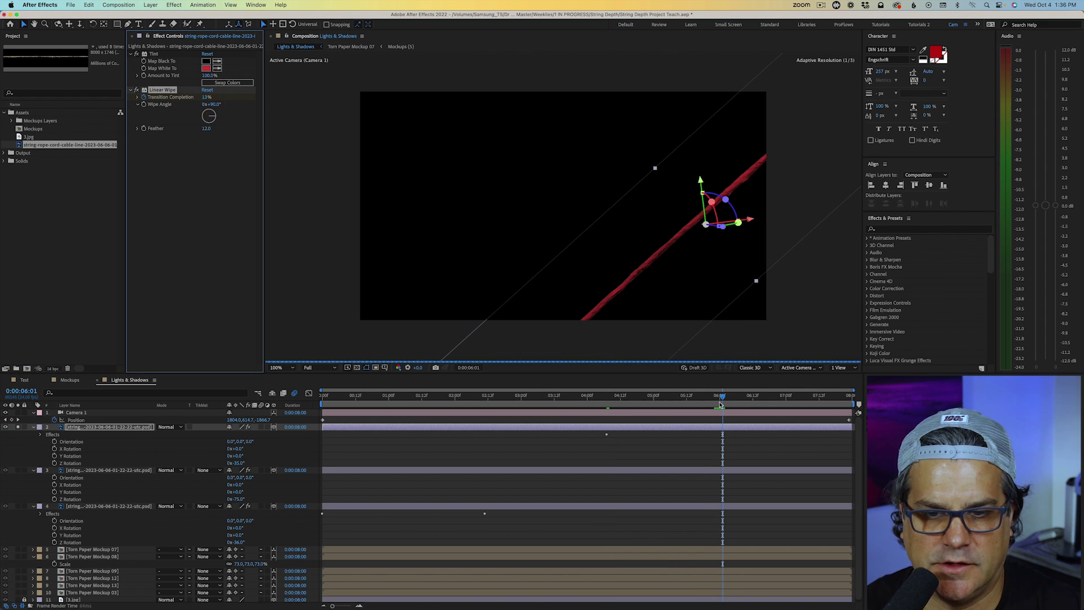
left_click_drag(725, 397, 384, 399)
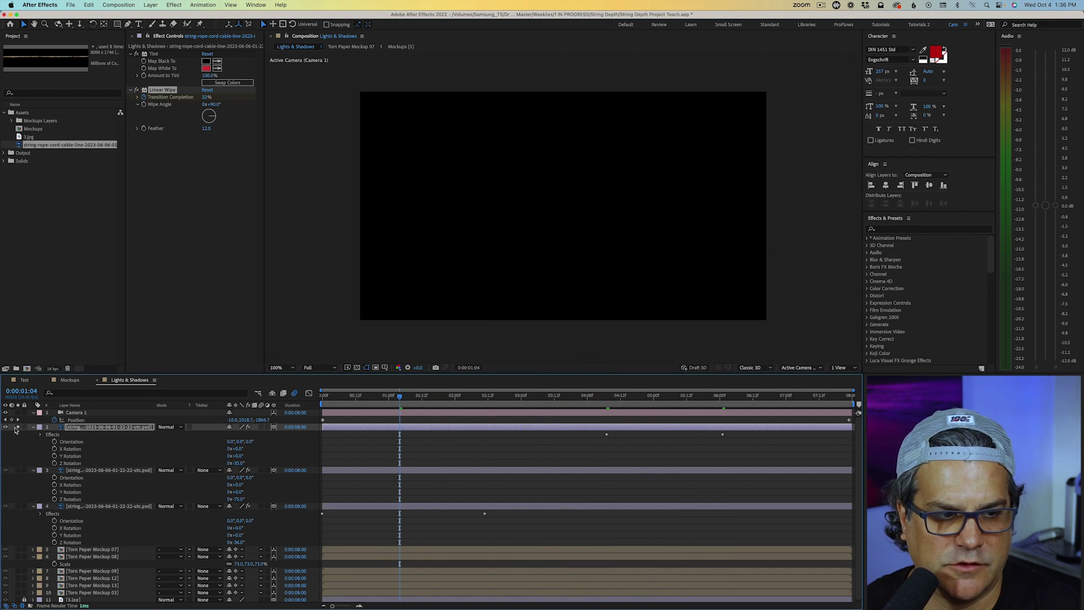
Step: Collapse the camera and three string layers, preview the camera move, and save the project
left_click(33, 427)
left_click(33, 434)
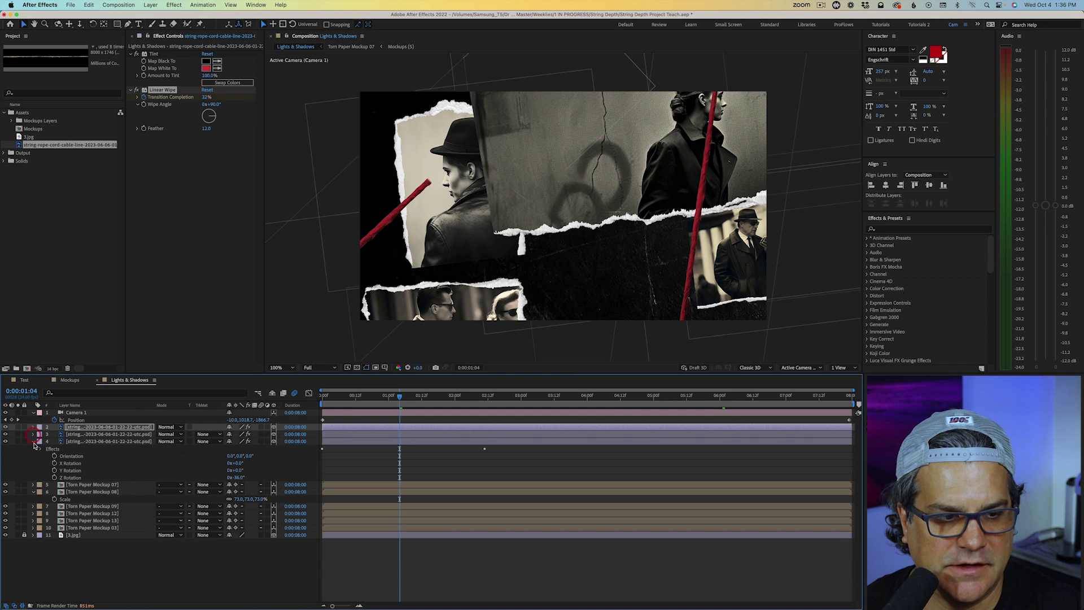
left_click(33, 442)
left_click(33, 413)
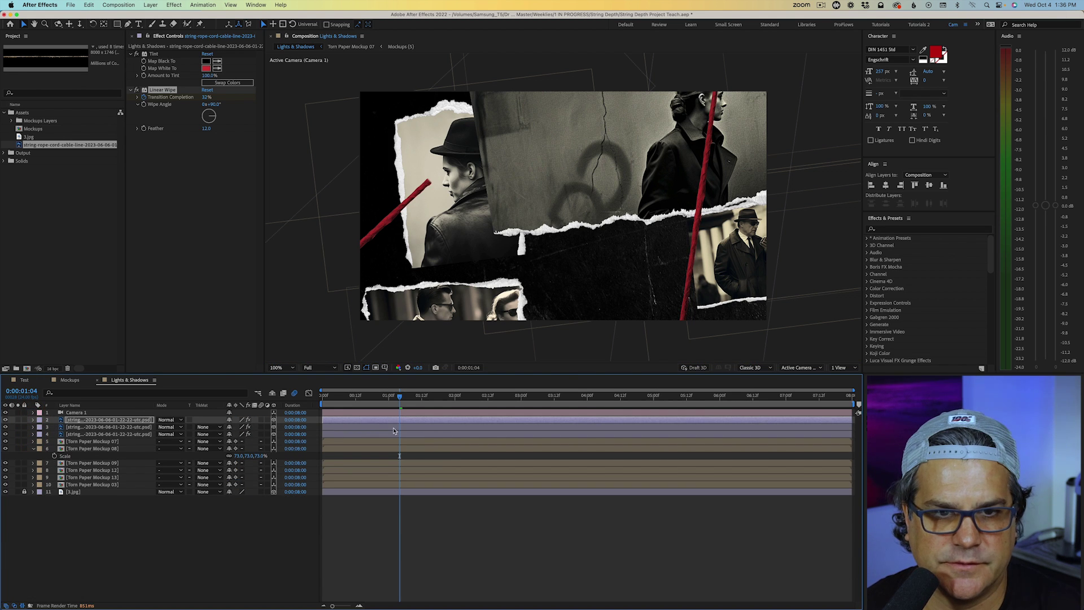
left_click_drag(409, 400, 420, 422)
key("super+s")
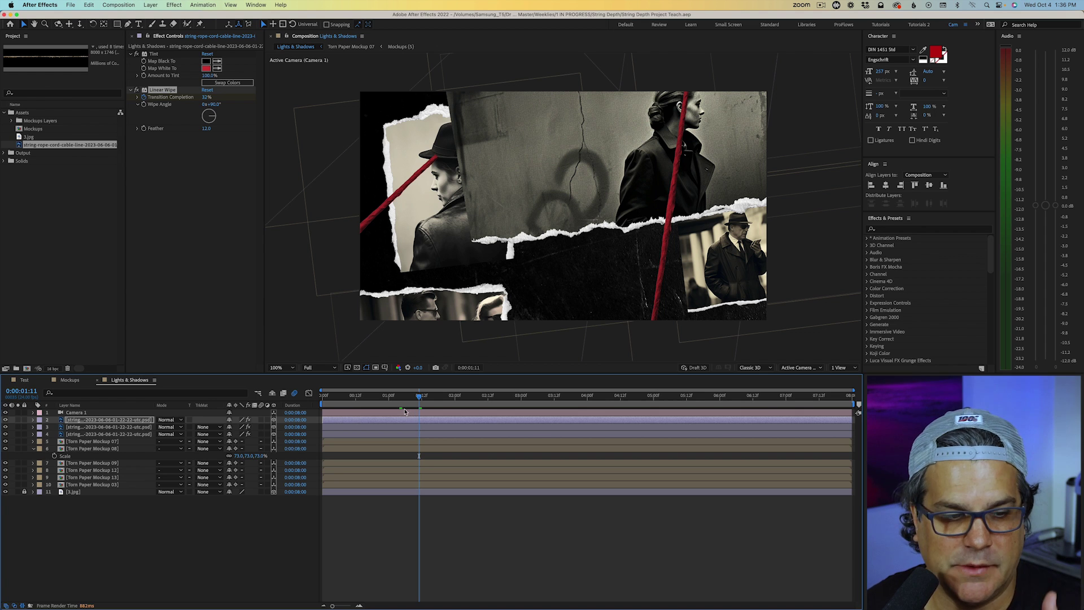
Step: Create a new spot light with shadow casting enabled
left_click(152, 4)
mouse_move(192, 18)
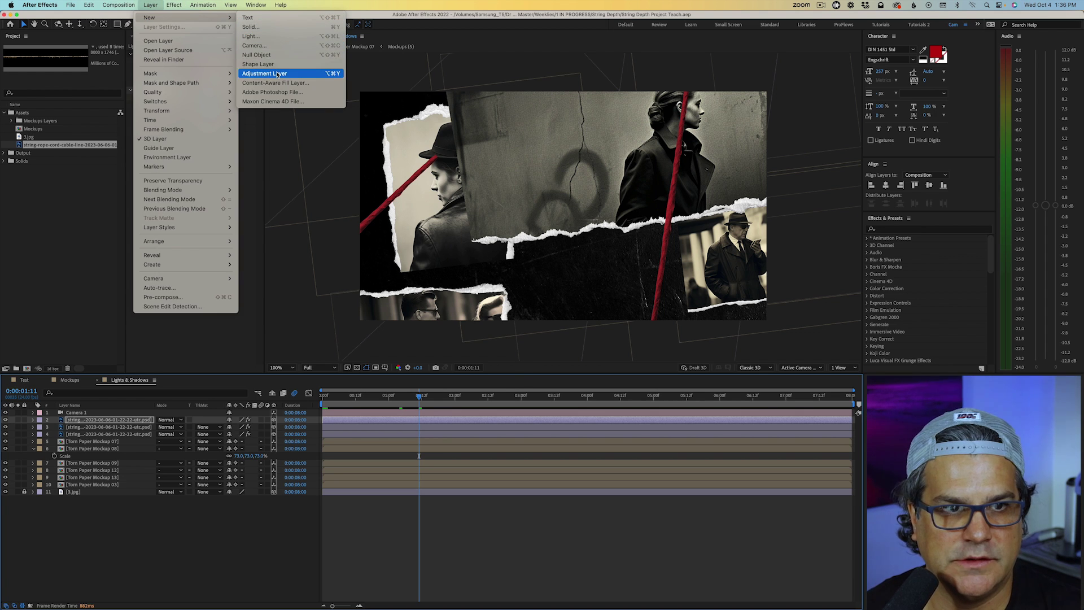
left_click(266, 36)
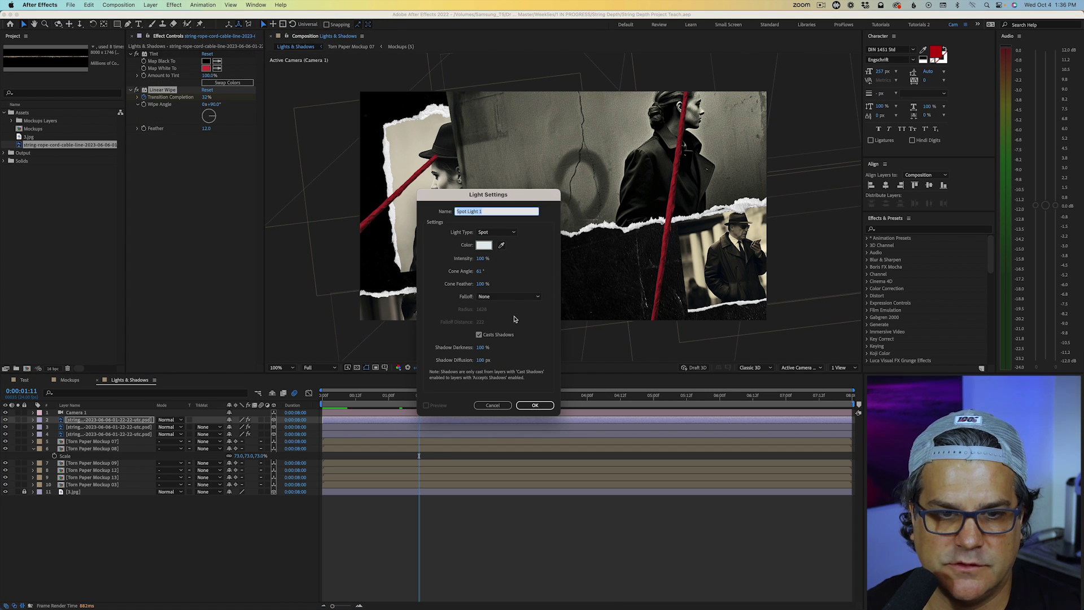
left_click(478, 336)
left_click(479, 336)
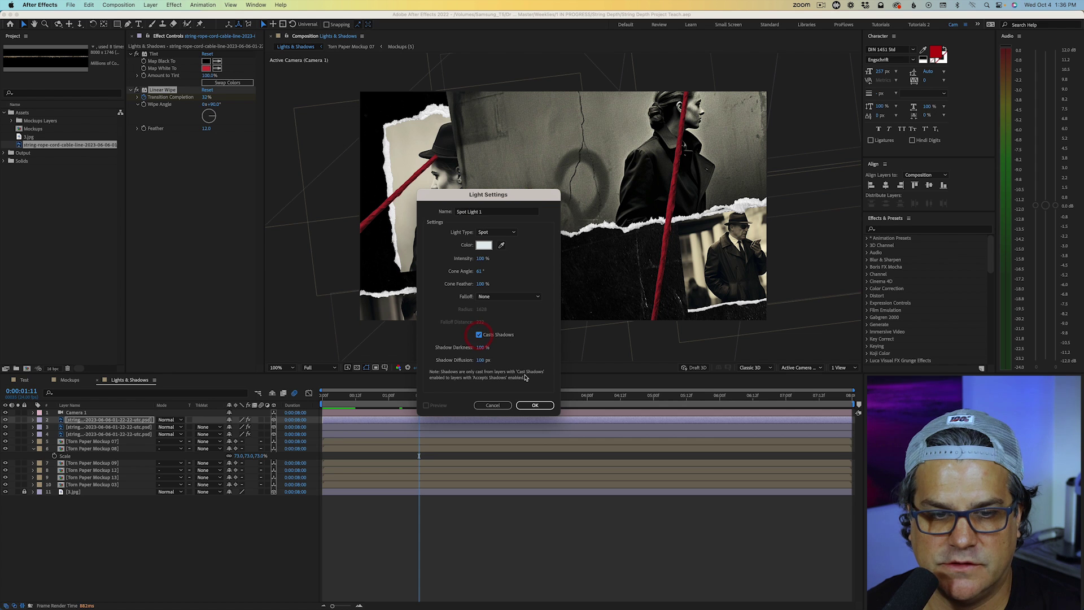
left_click(545, 405)
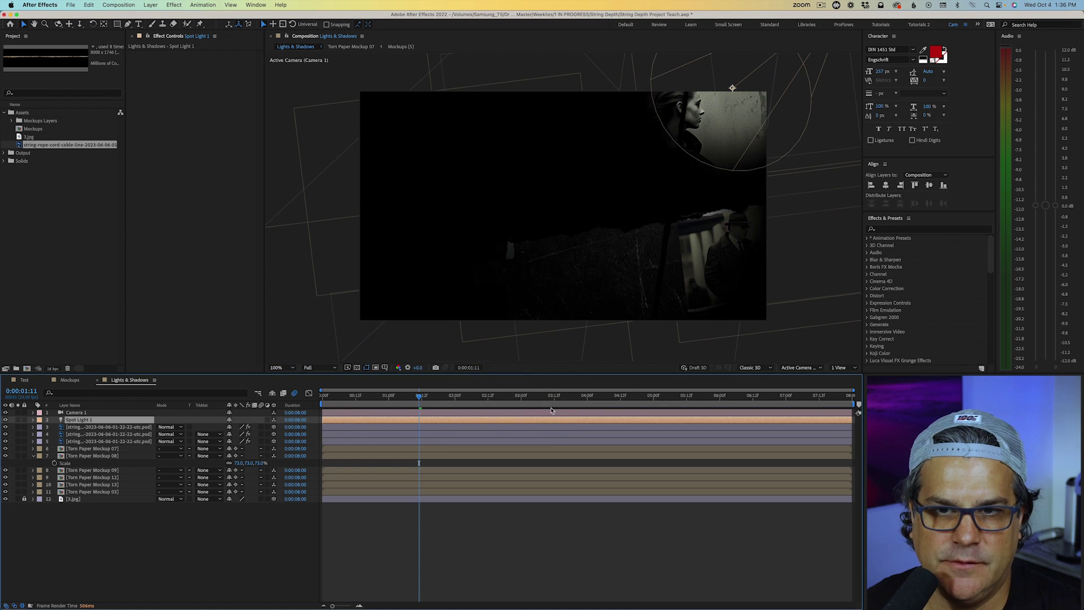
Step: Push Spot Light 1's Position Z further back in depth
key("p")
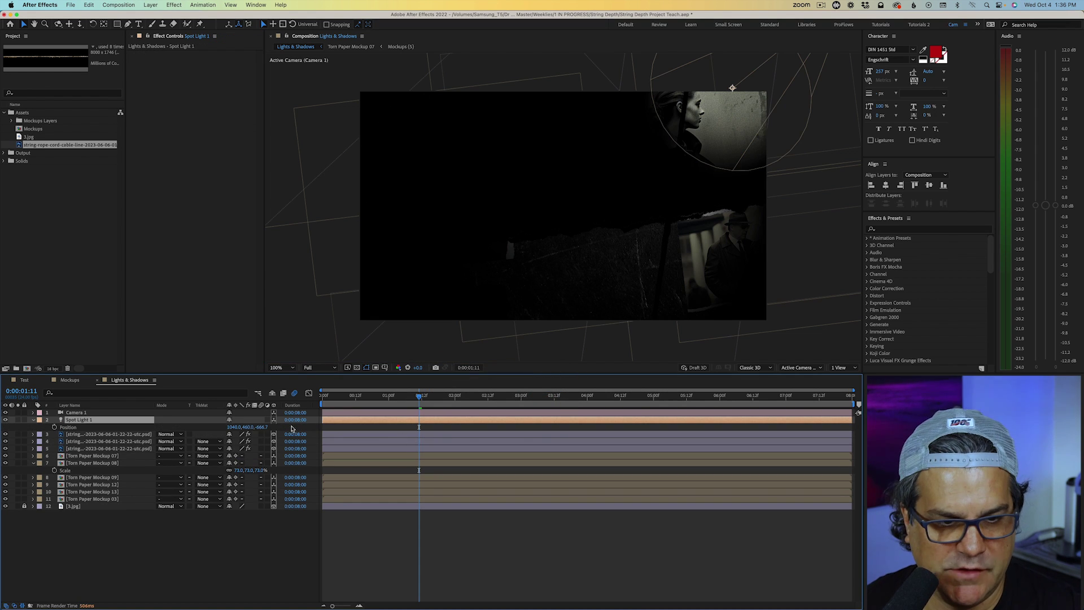
left_click_drag(266, 427, 6, 431)
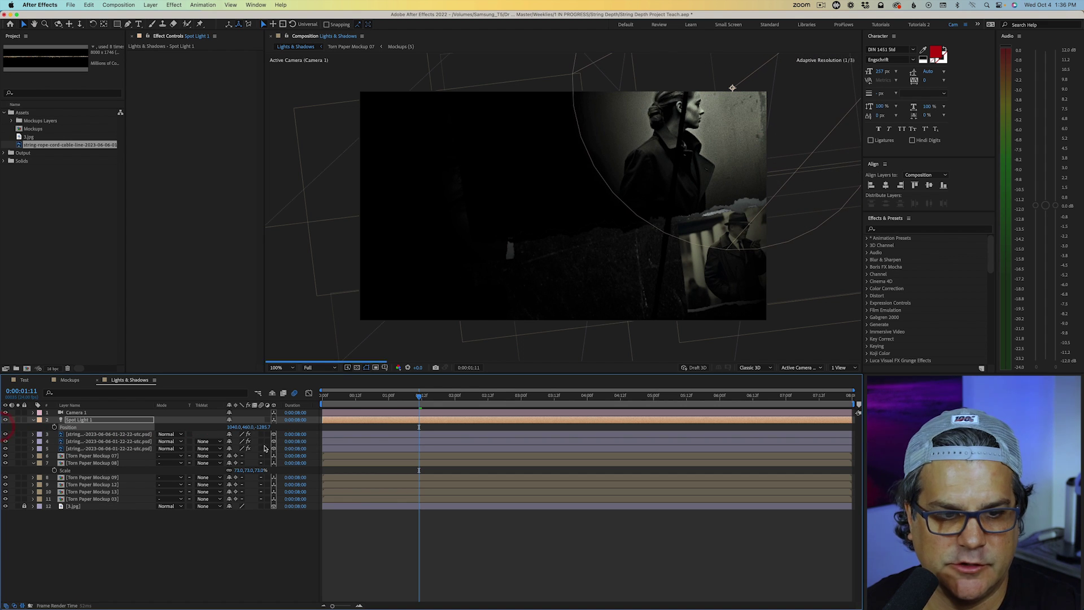
left_click_drag(273, 431, 84, 429)
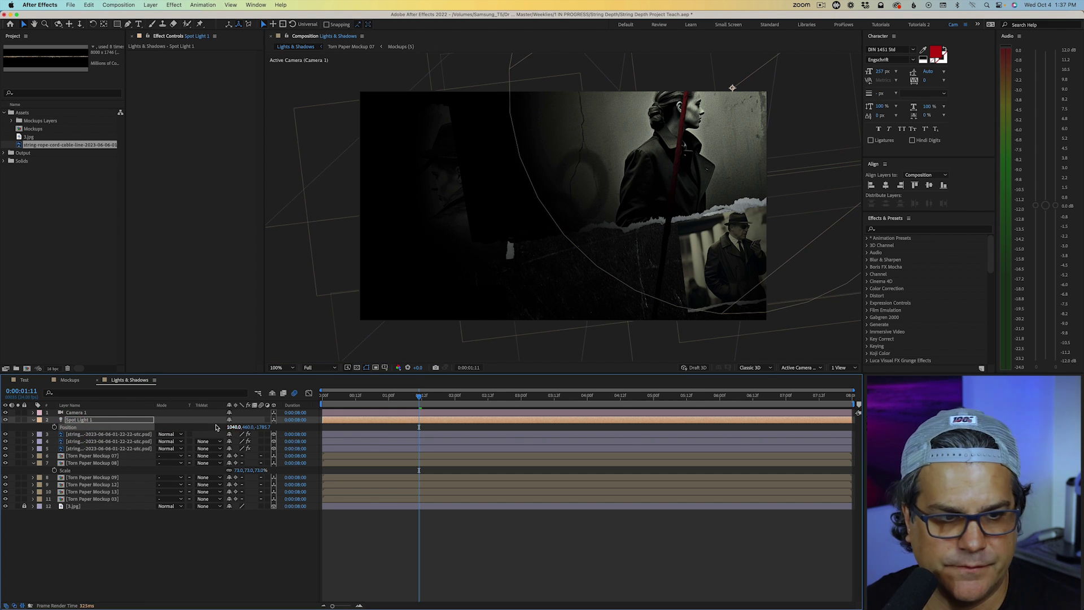
Step: Duplicate Spot Light 1 into Spot Light 2 at X -944, aimed at -1024,540,-1119
left_click(123, 422)
key("super+d")
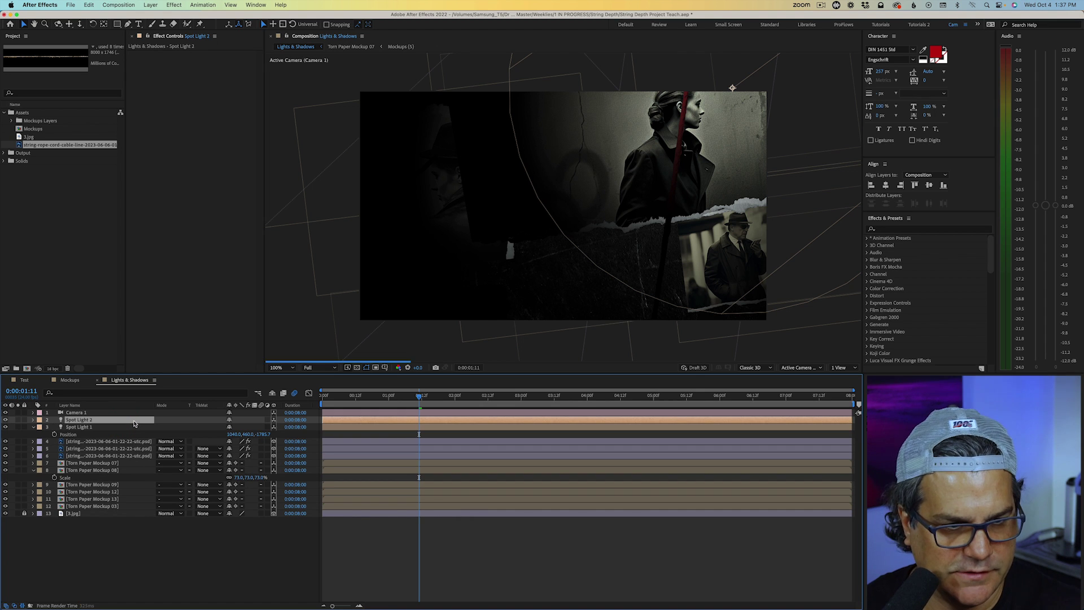
left_click(70, 428)
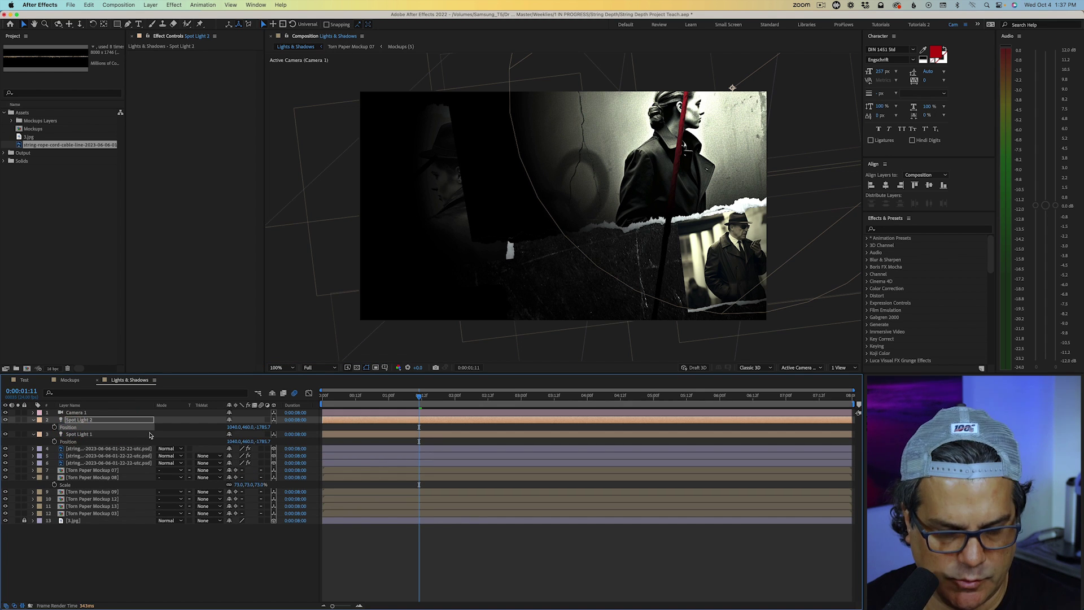
left_click_drag(233, 427, 207, 432)
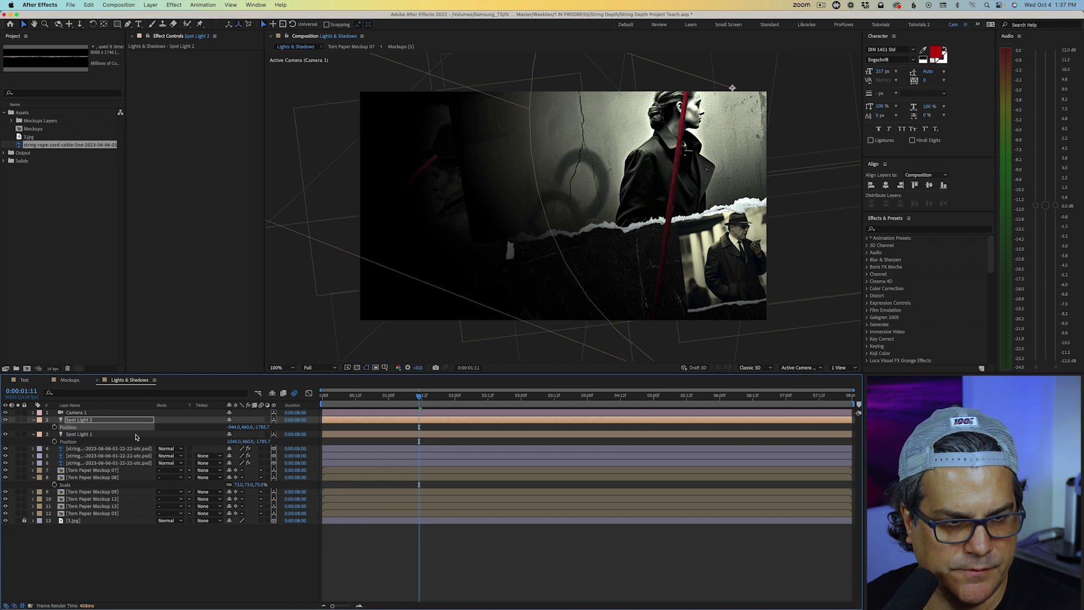
left_click(33, 420)
left_click(33, 420)
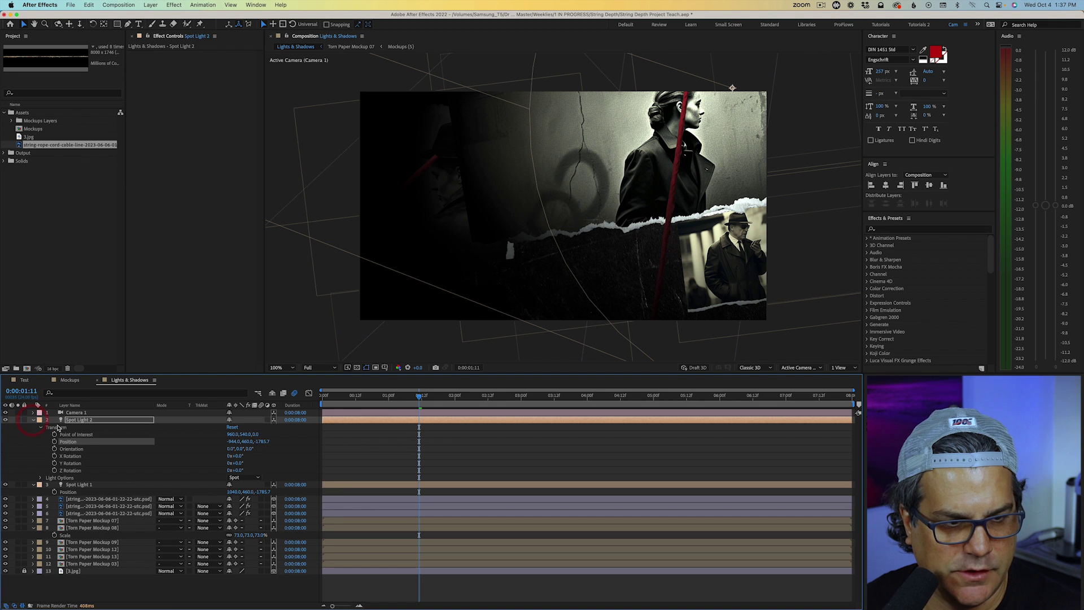
left_click(71, 435)
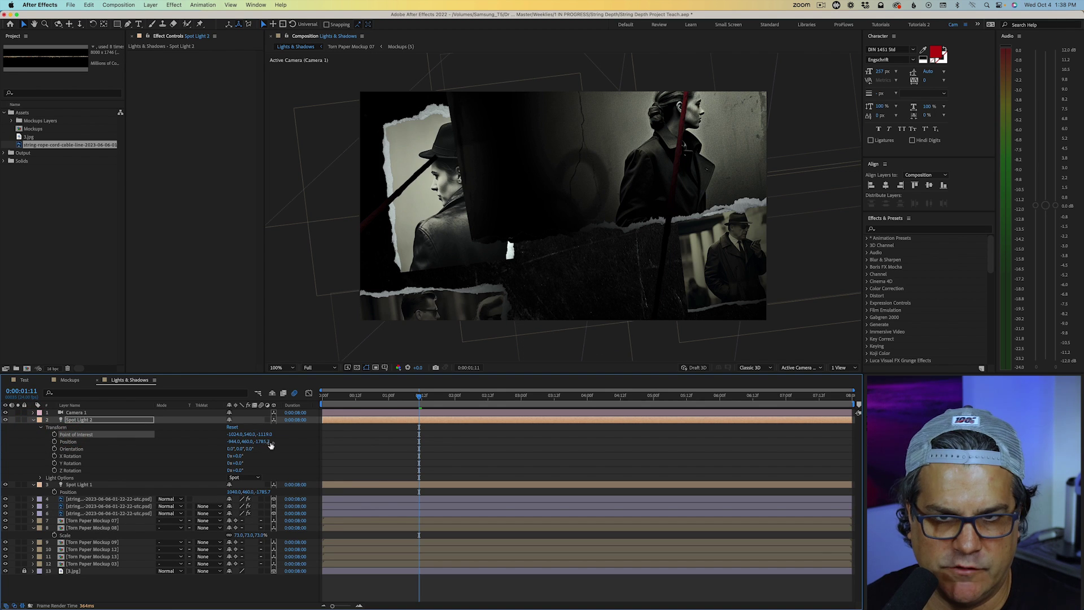
Step: Preview the new lighting, collapse Torn Paper Mockup 08, and select Torn Paper Mockup 07
key("space")
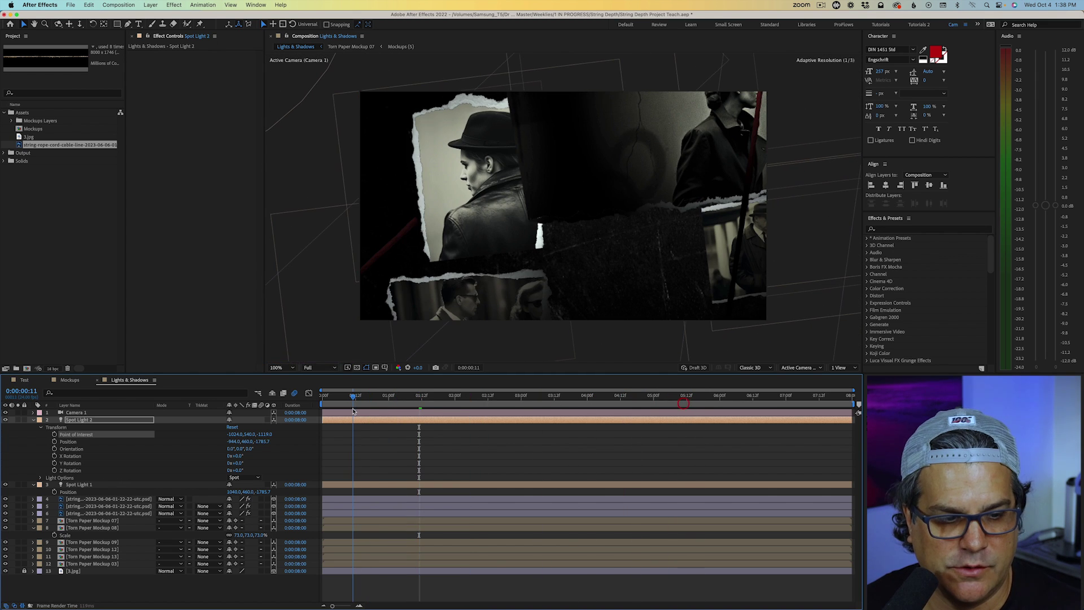
key("space")
left_click(32, 529)
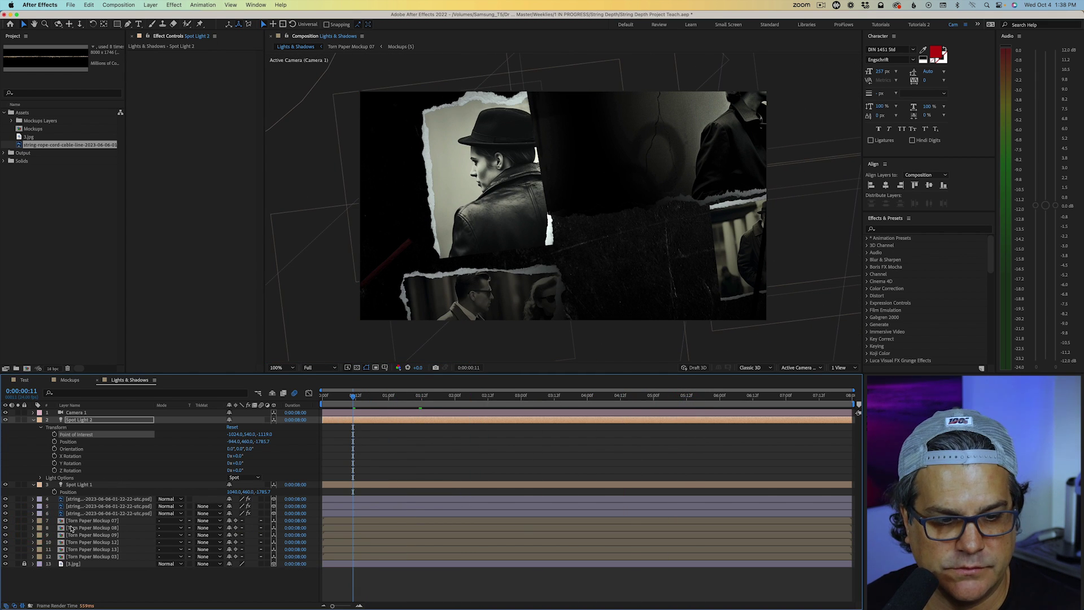
left_click(101, 520)
Step: Turn off Collapse Transformations on the mockup photo layers and set their Casts Shadows to On
double_click(101, 520)
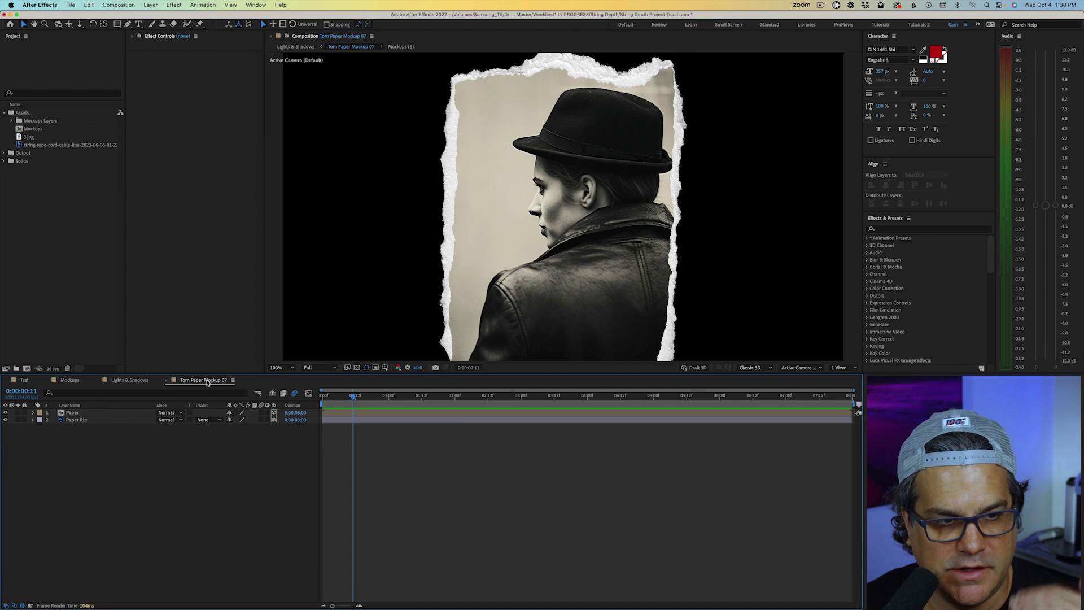
left_click(167, 380)
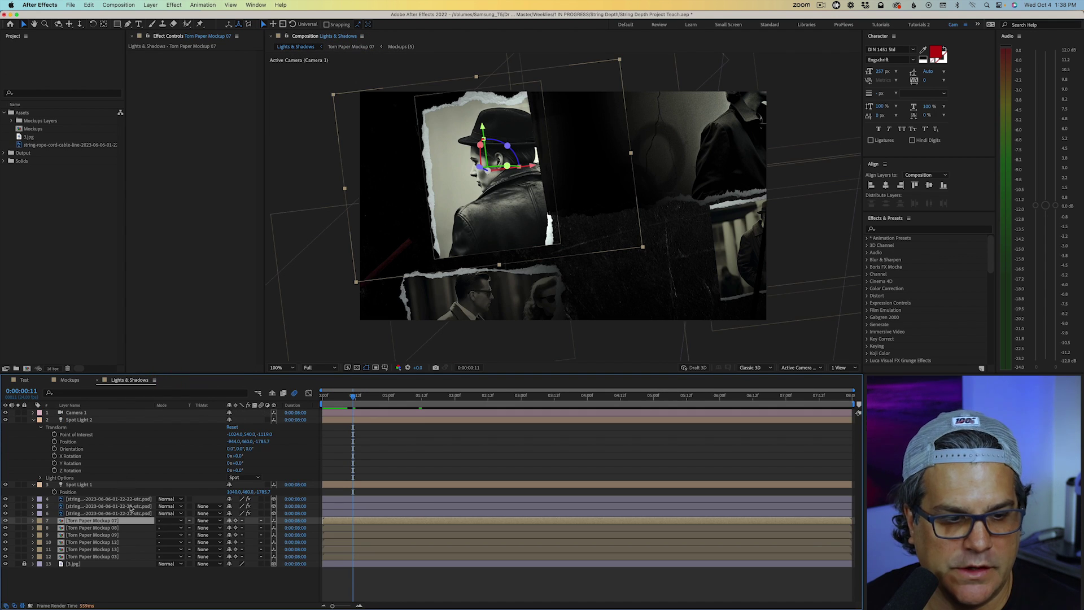
left_click_drag(237, 525, 237, 557)
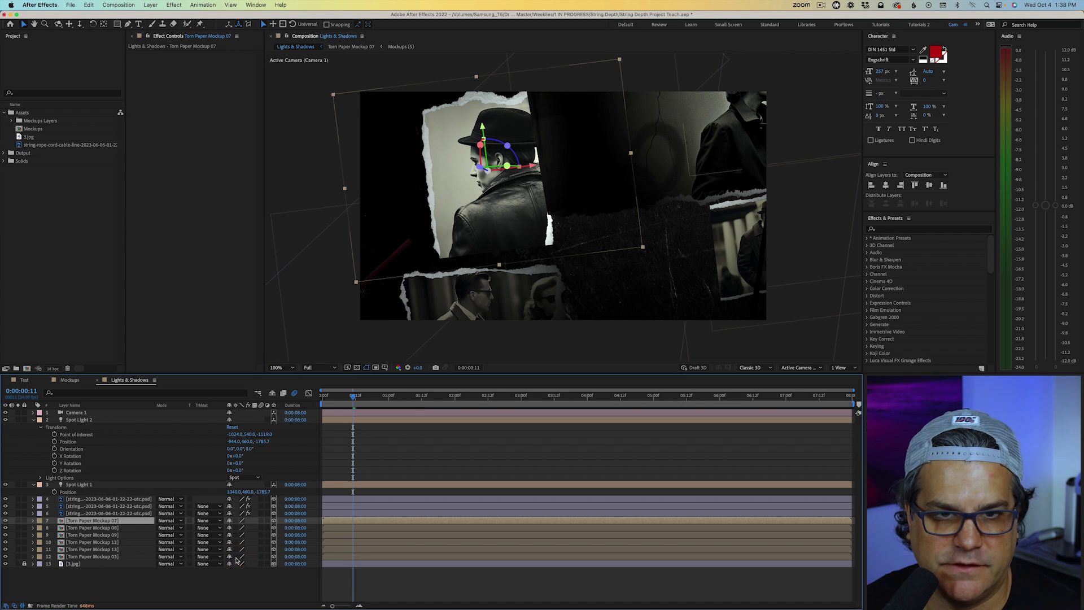
left_click(91, 556, "shift")
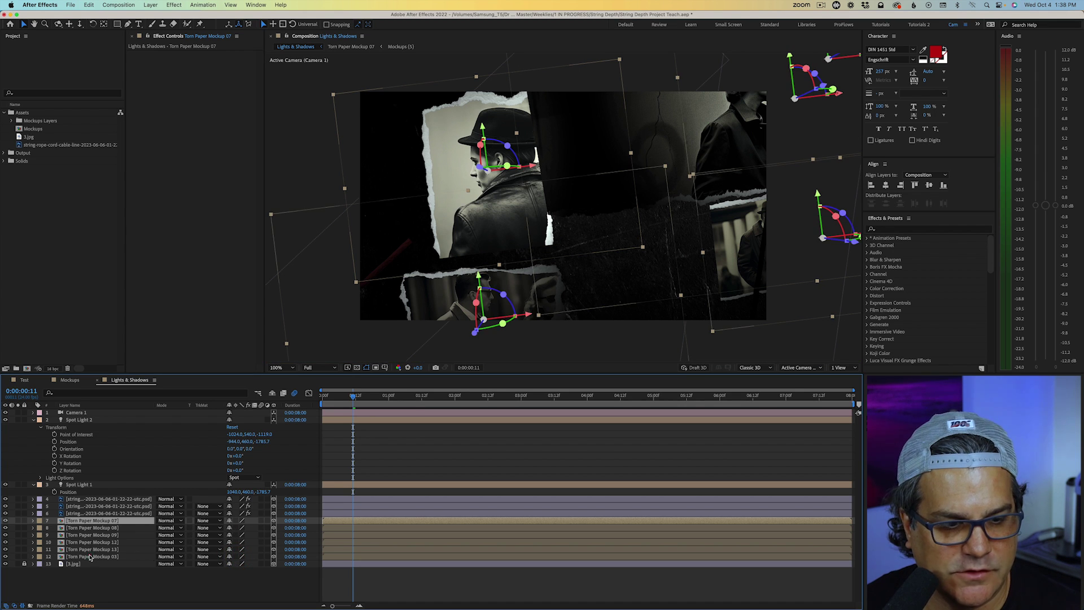
left_click(34, 522)
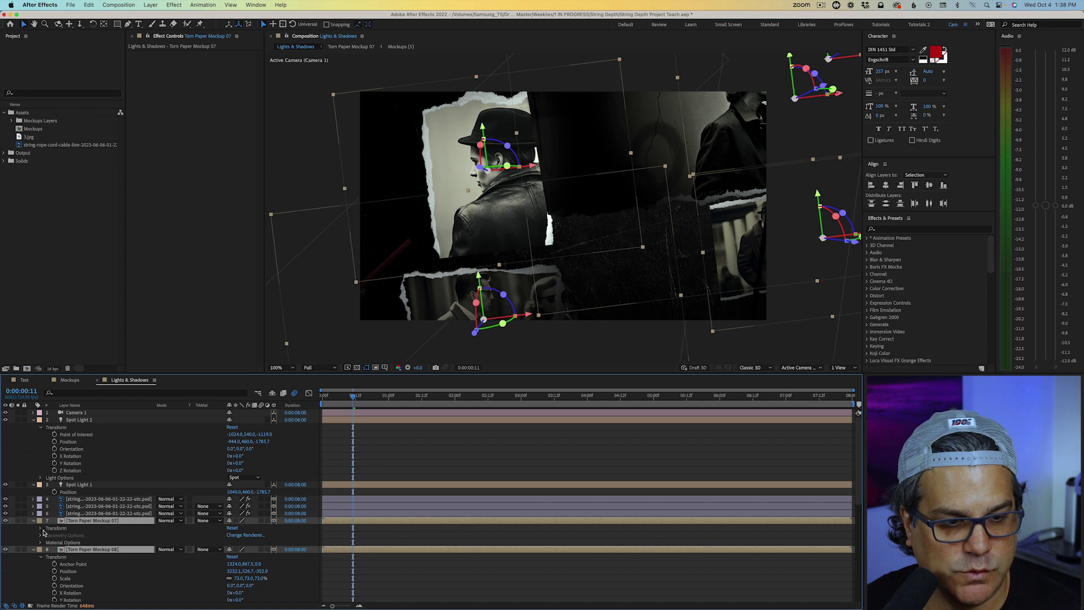
left_click(40, 543)
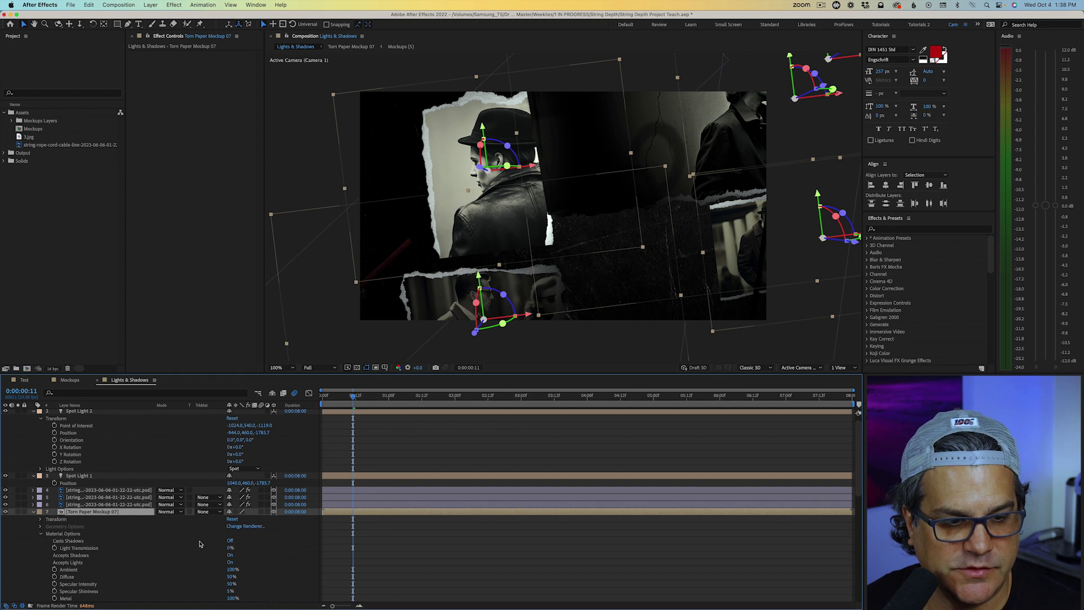
left_click(230, 542)
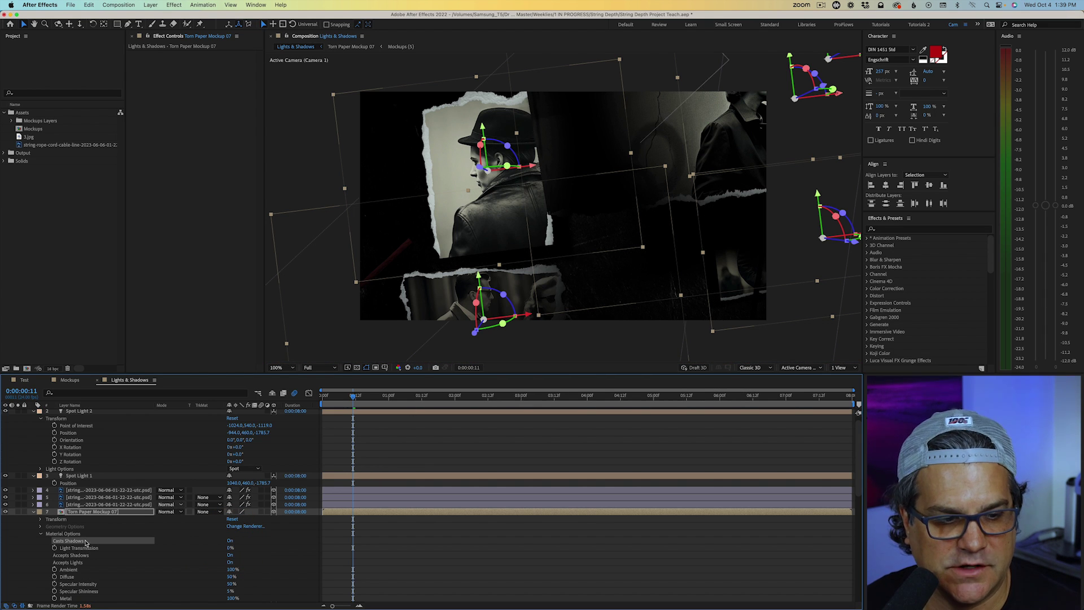
Step: Confirm Torn Paper Mockup 08 casts shadows, then scrub the timeline to check the shadows
left_click(33, 515)
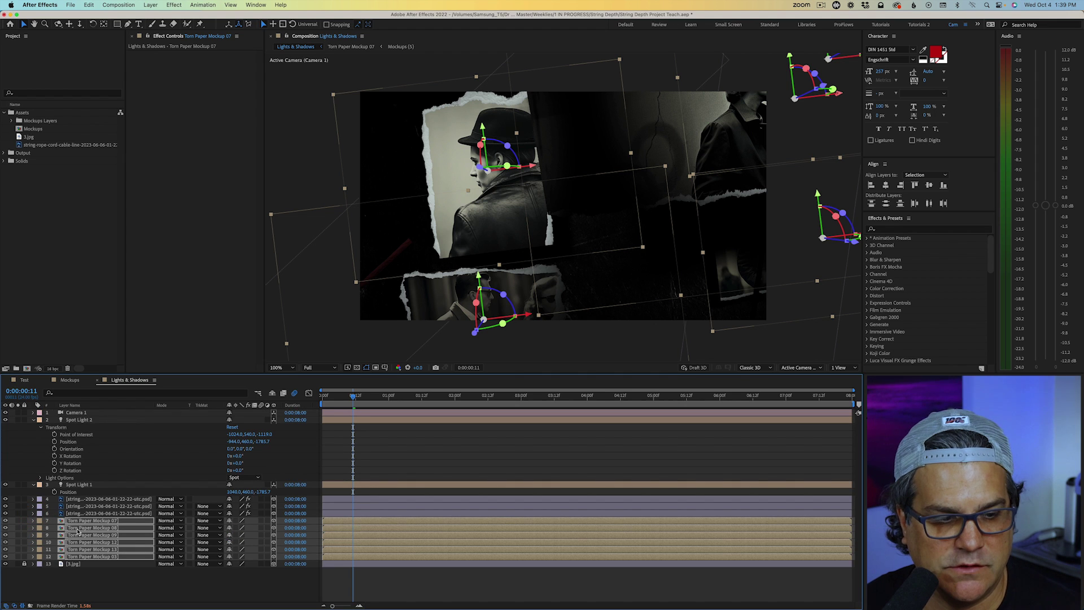
left_click(71, 579)
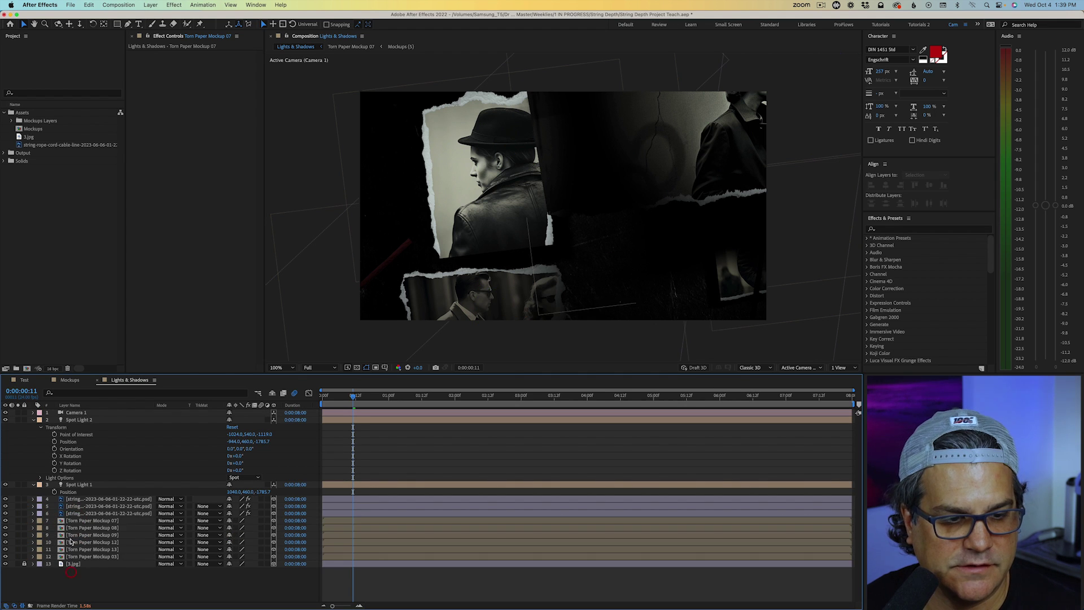
left_click(84, 527)
left_click(33, 528)
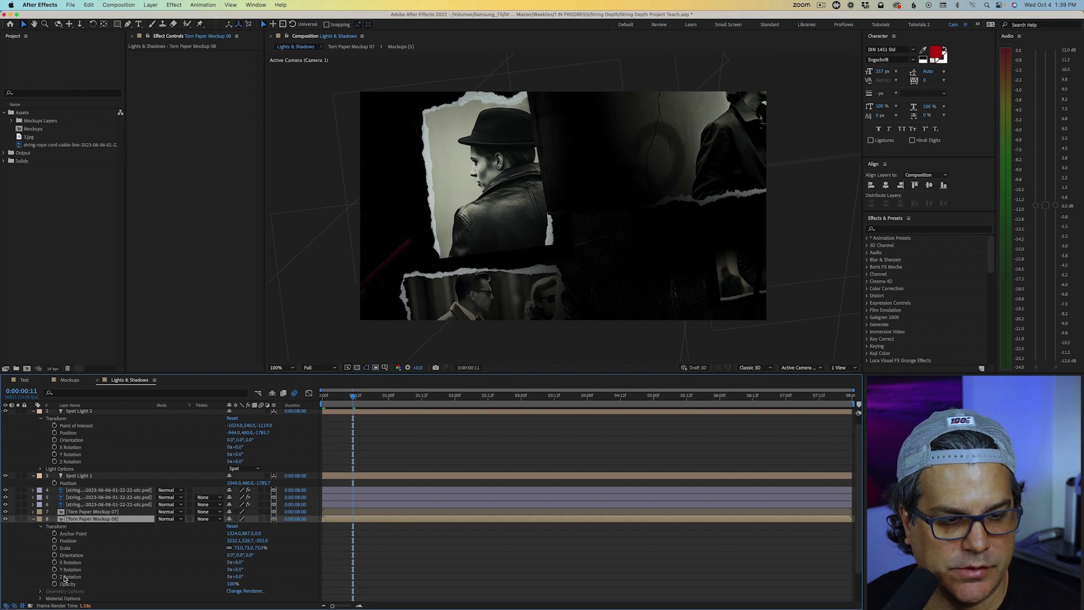
left_click(41, 598)
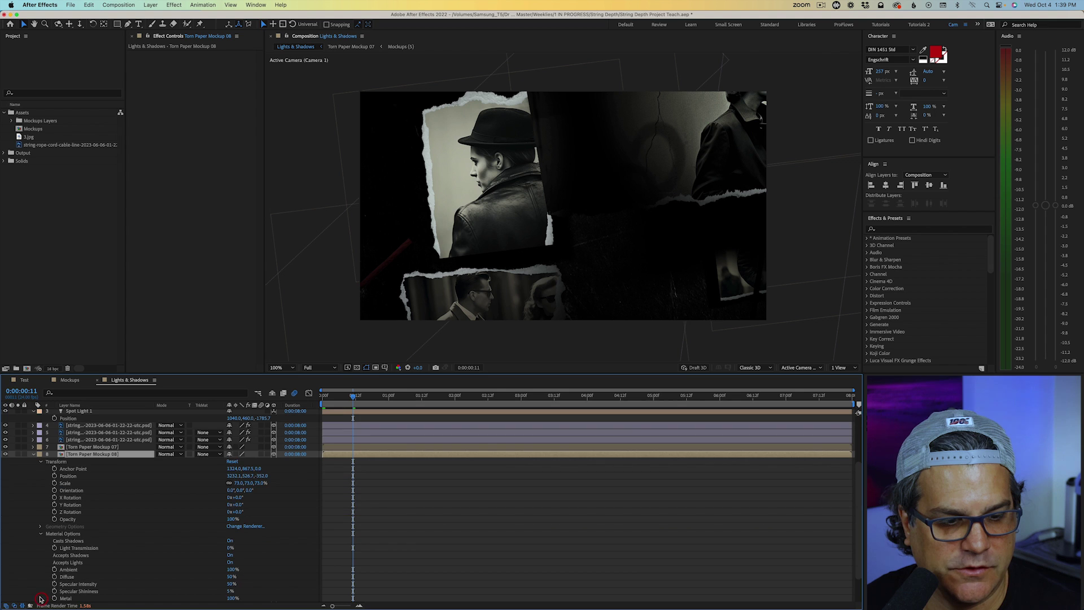
left_click(78, 542)
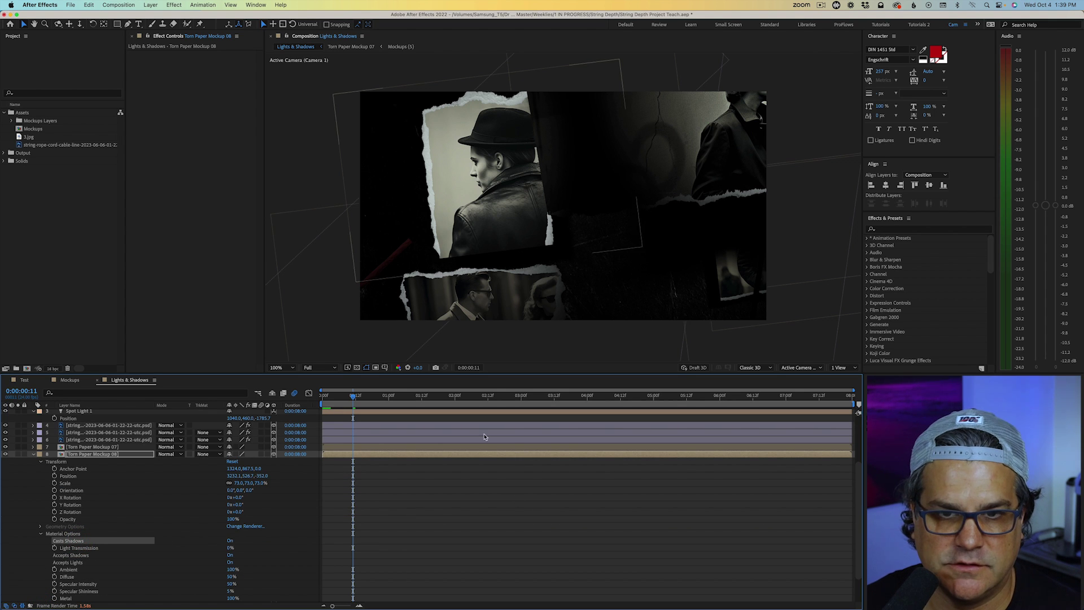
left_click_drag(381, 397, 328, 407)
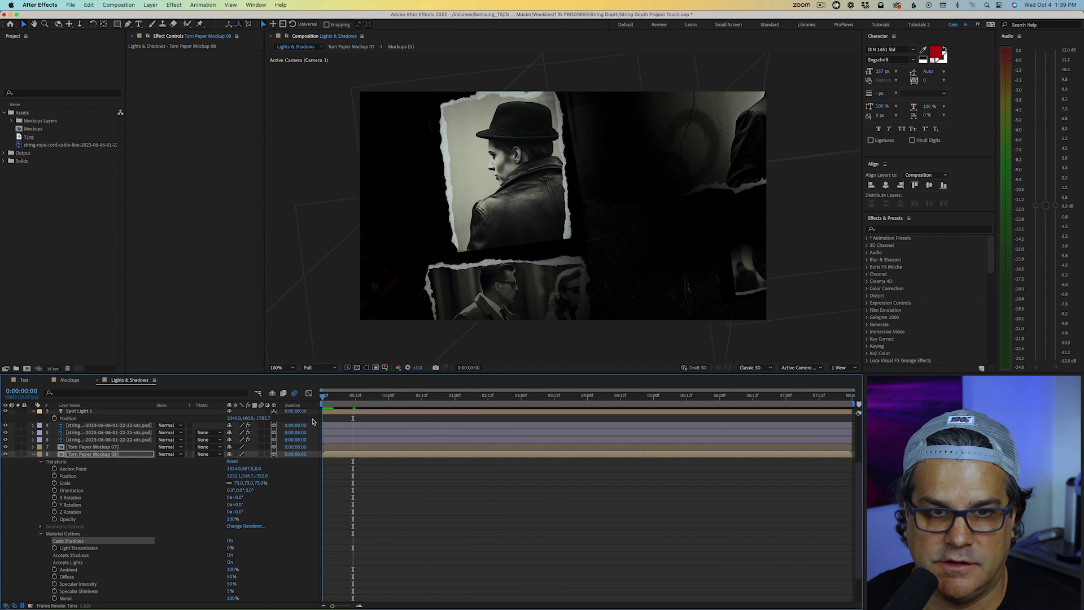
Step: Preview from the start, then re-aim Spot Light 2's Point of Interest and nudge its Position X right
key("Page_Up")
key("Page_Up")
key("space")
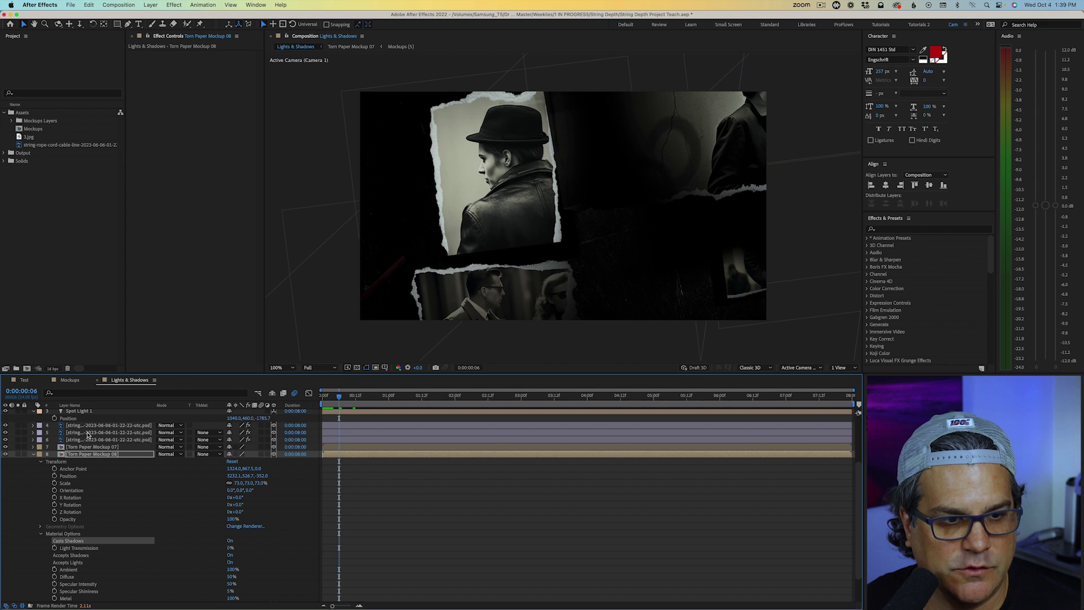
scroll(87, 434, "up", 4)
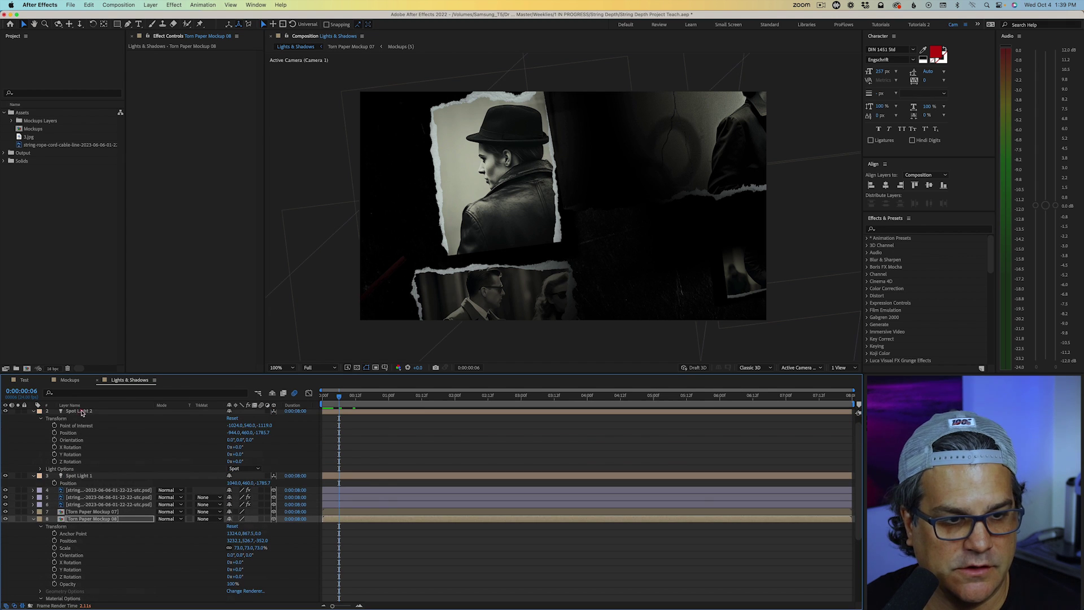
left_click(82, 412)
left_click_drag(232, 427, 301, 428)
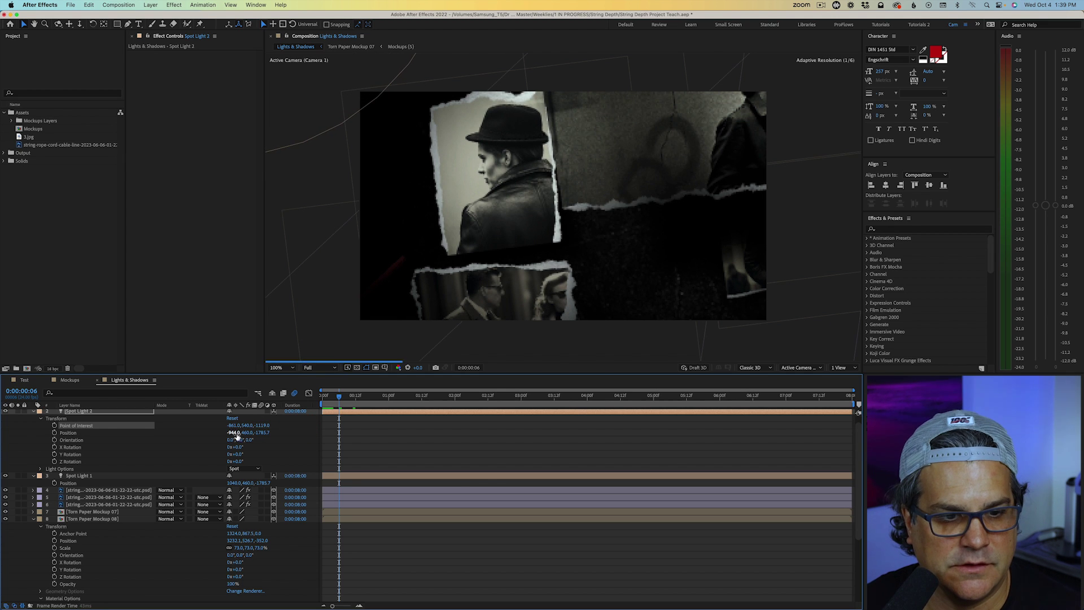
left_click_drag(233, 433, 251, 439)
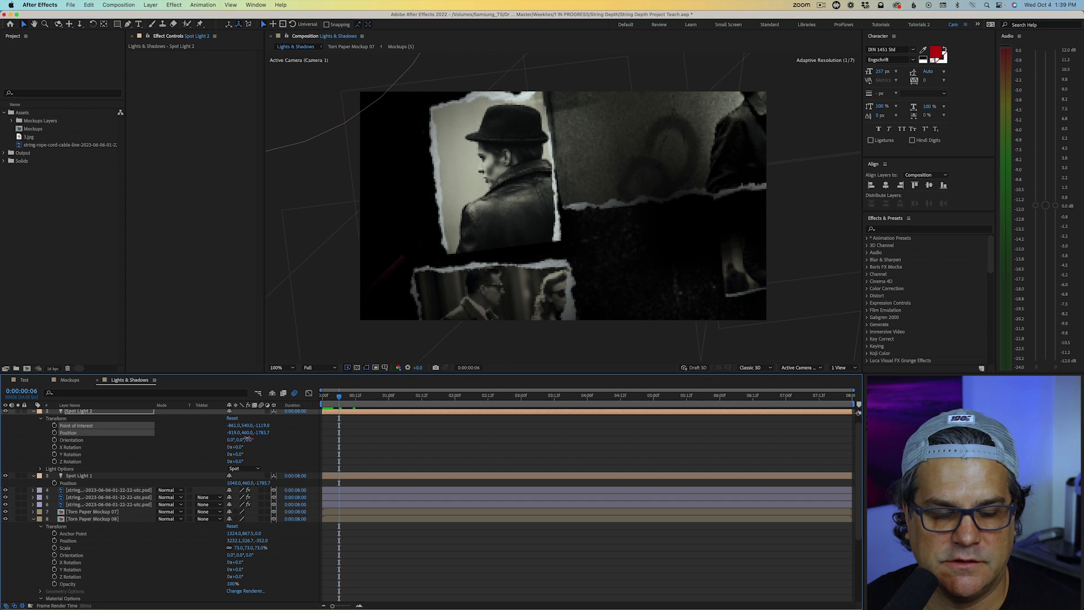
Step: At a later frame, shift Spot Light 1's Point of Interest X to aim further left
left_click(87, 476)
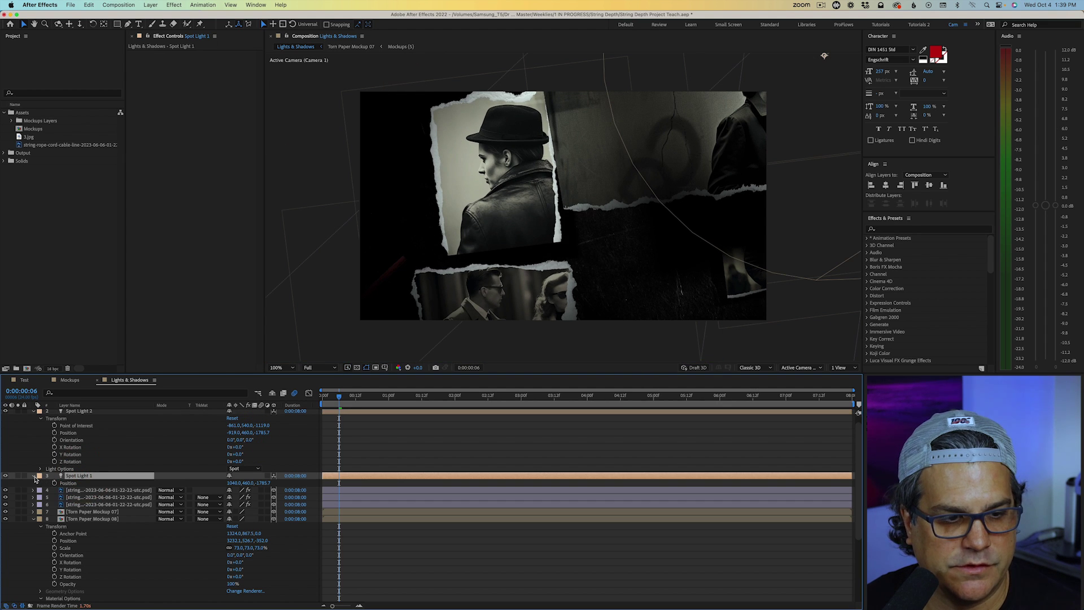
left_click(34, 477)
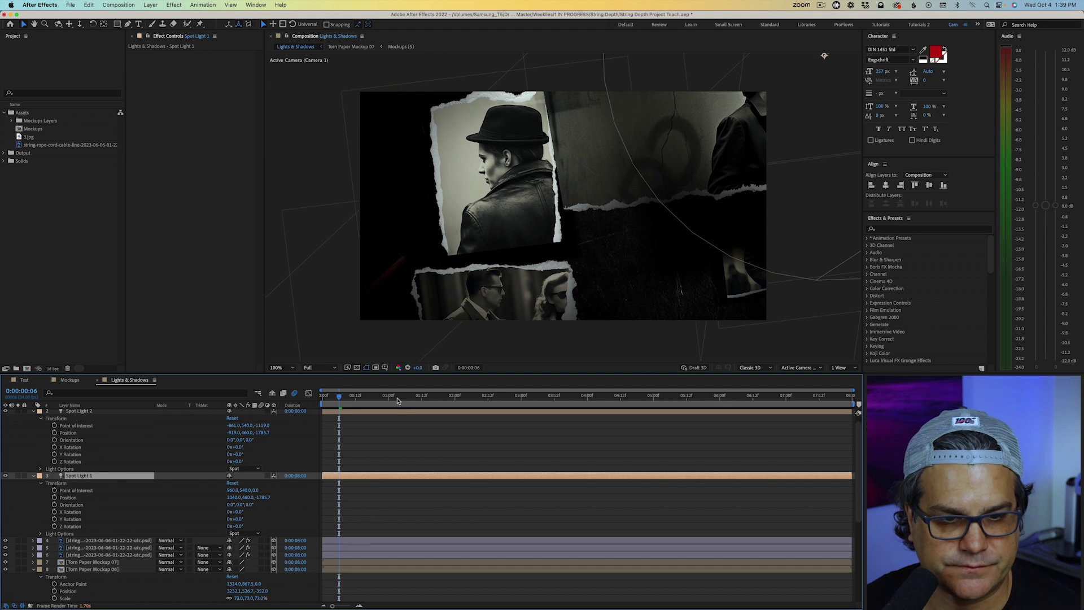
left_click_drag(383, 400, 521, 400)
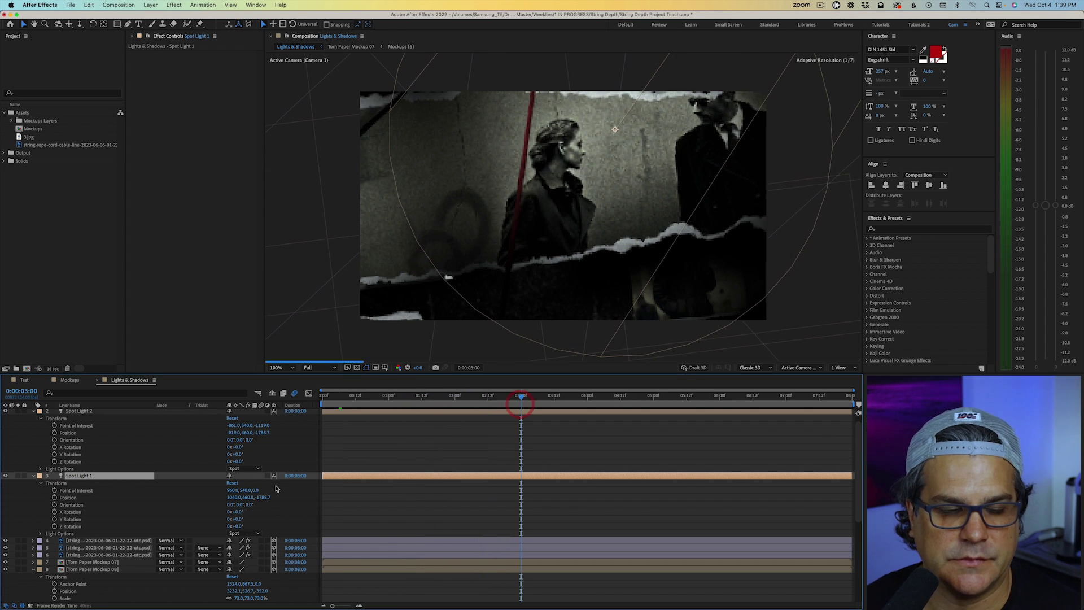
mouse_move(230, 493)
left_mouse_down()
mouse_move(87, 491)
mouse_move(235, 497)
left_mouse_up()
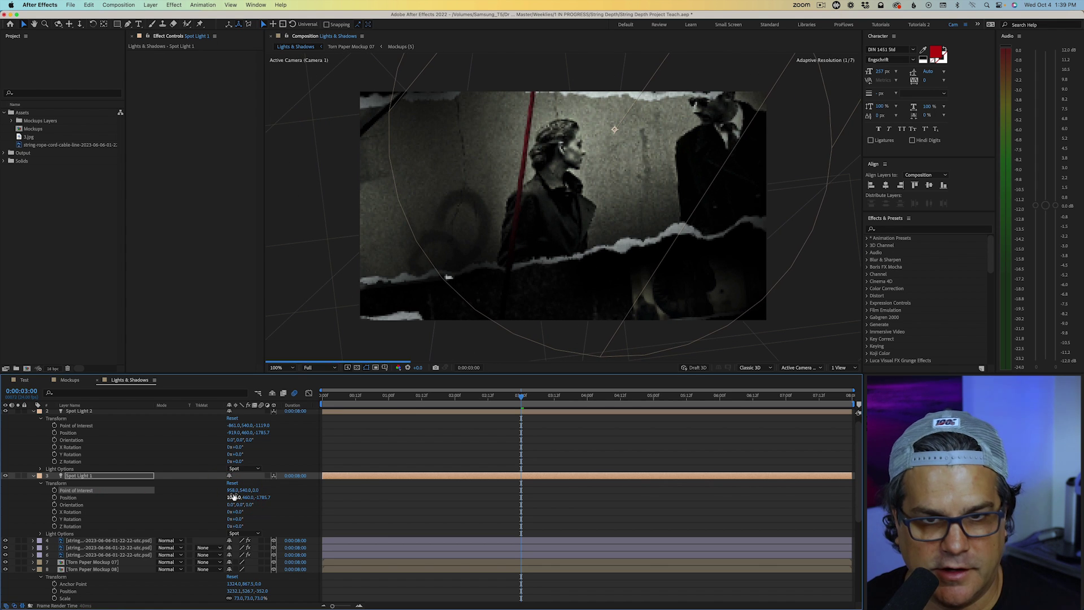
Step: Select the three red string layers and set their Material Options Casts Shadows to On
left_click(79, 540)
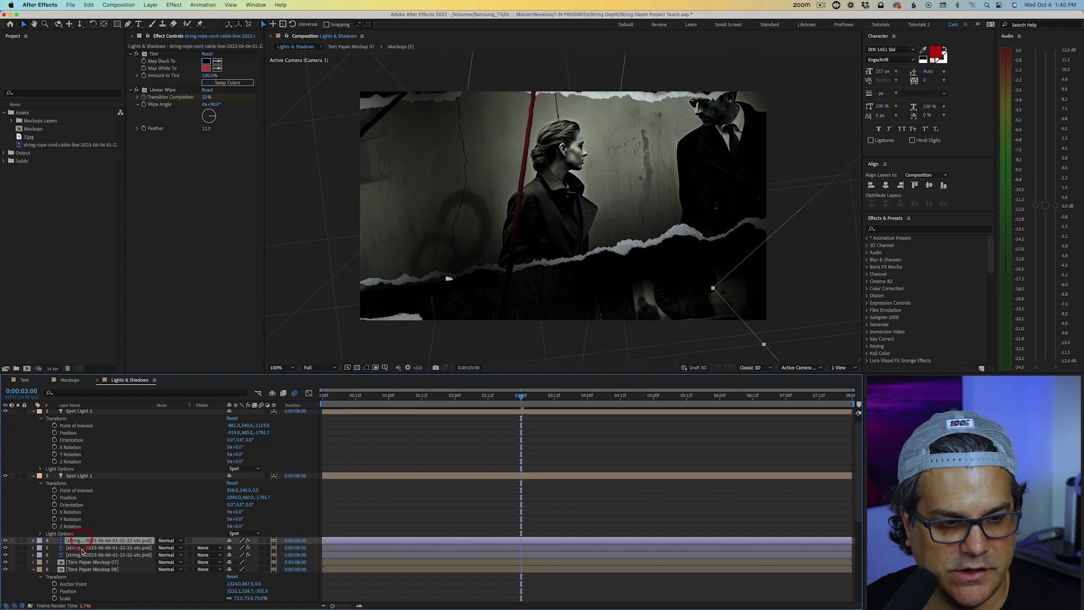
left_click(81, 555, "shift")
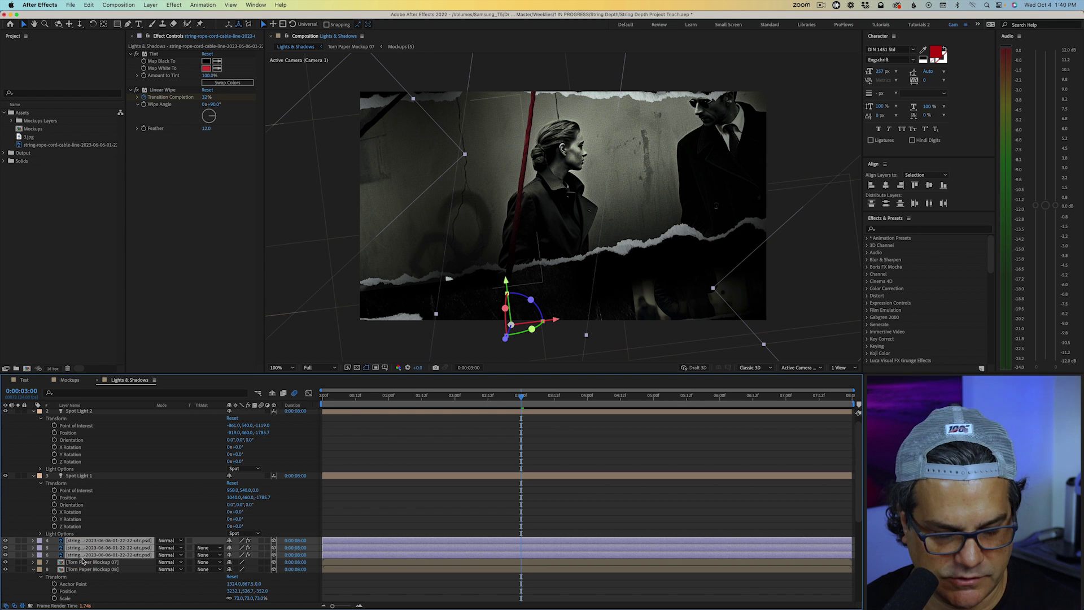
left_click(32, 541)
scroll(34, 536, "down", 1)
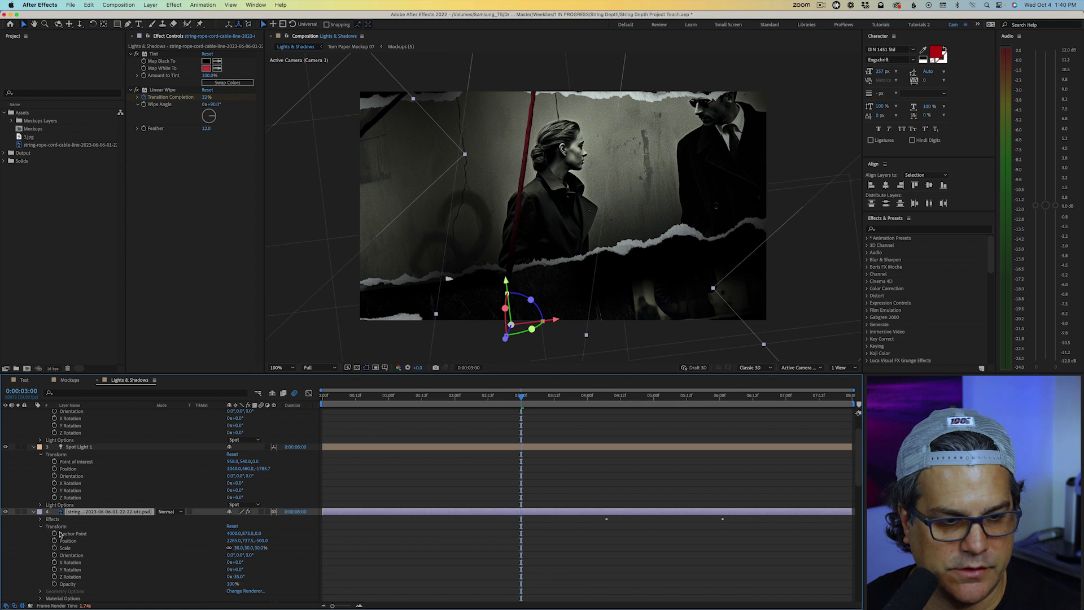
left_click(40, 598)
scroll(40, 599, "down", 2)
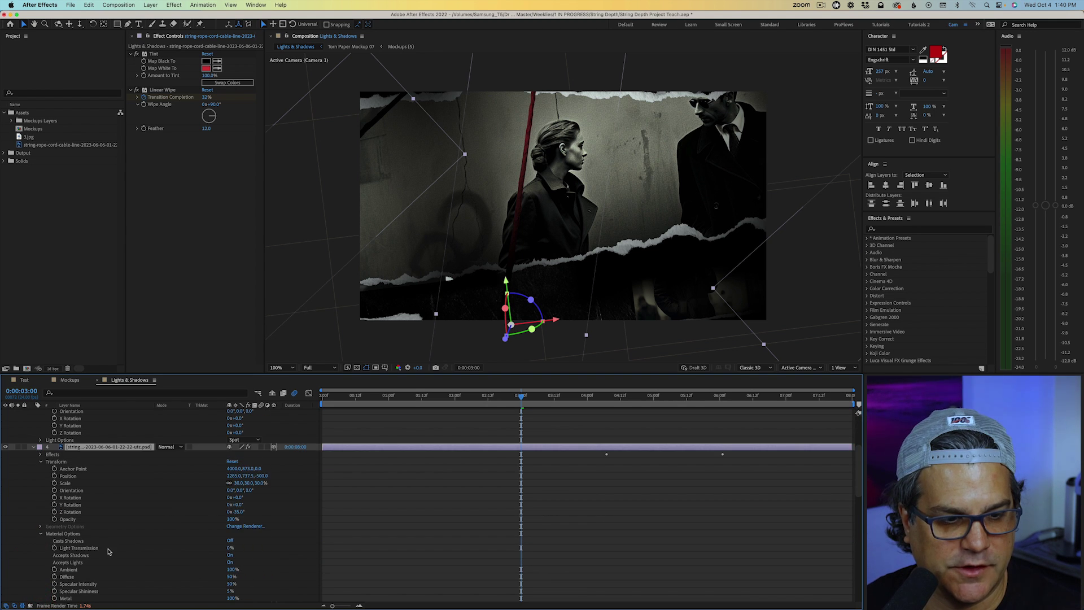
scroll(107, 551, "down", 2)
left_click(230, 469)
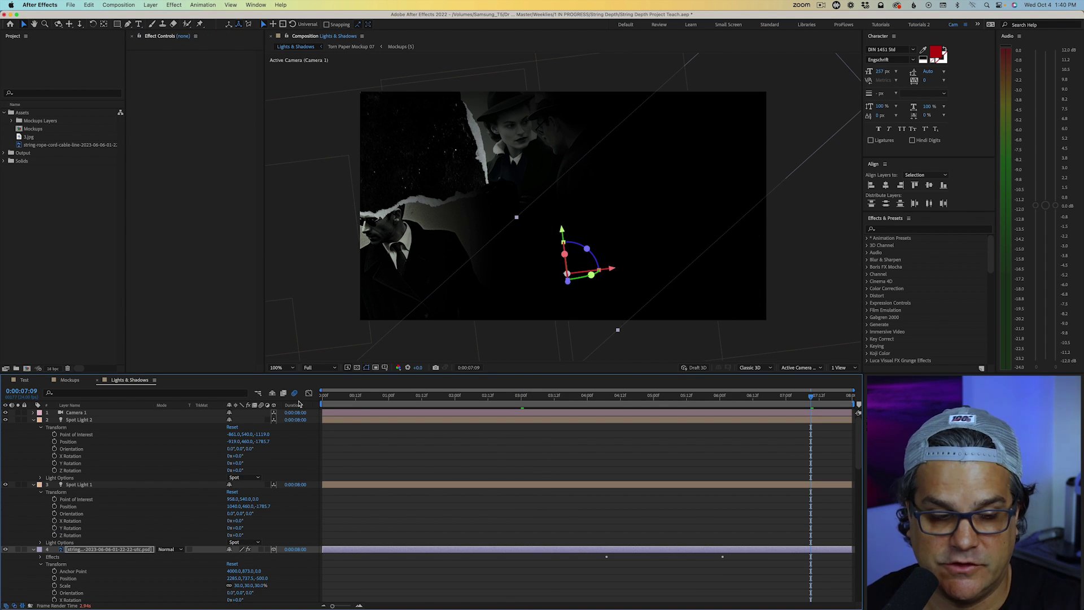
Step: Create Ambient Light 1 above Spot Light 2, with Light Type Ambient and Intensity 10%
left_click(97, 423)
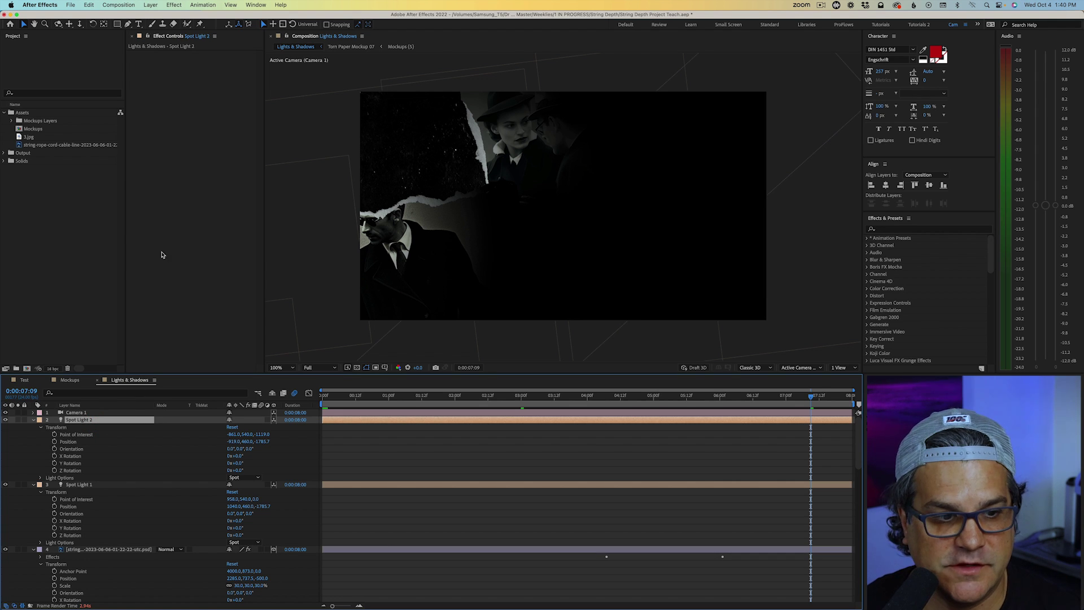
left_click(150, 5)
mouse_move(208, 17)
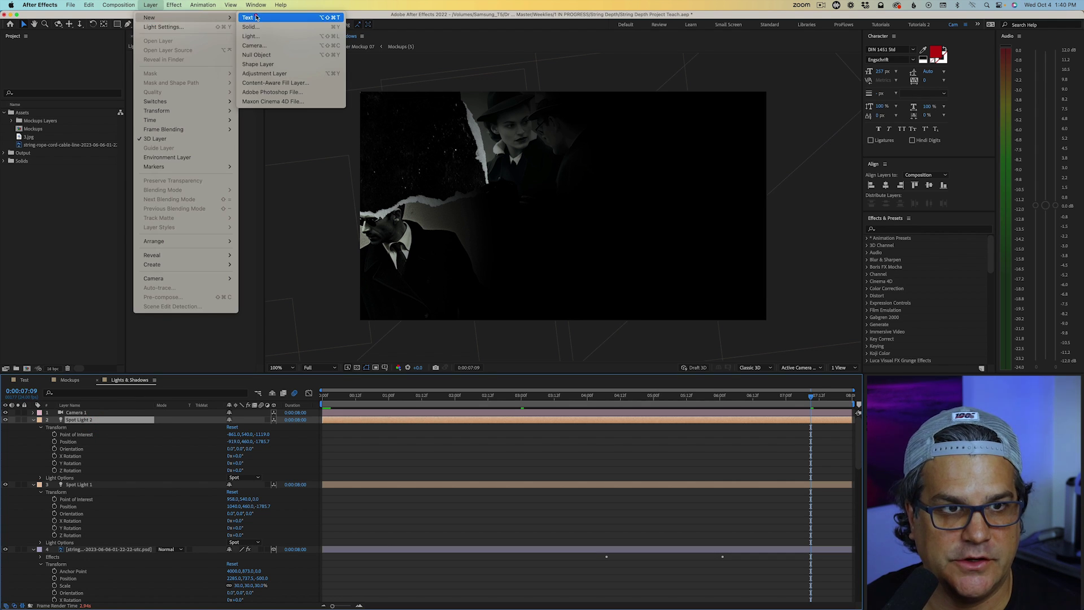
left_click(261, 36)
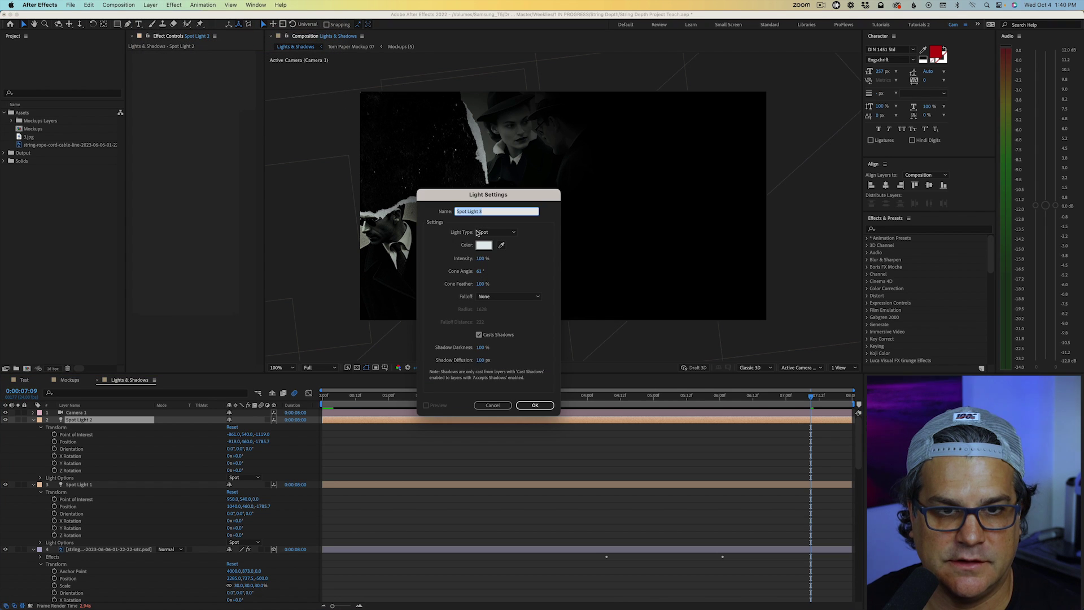
left_click(477, 232)
left_click(504, 271)
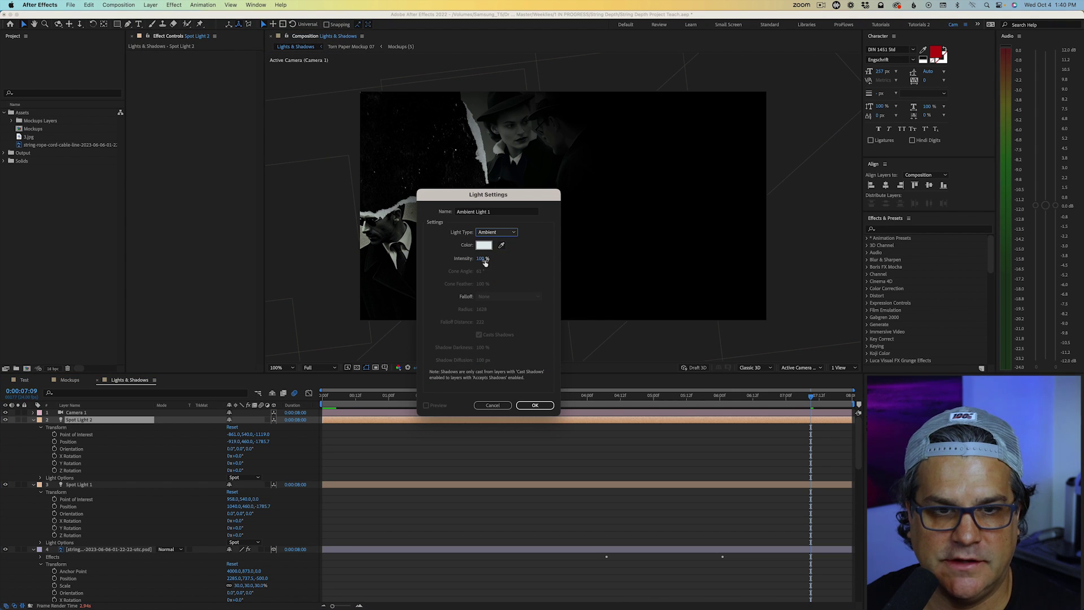
left_click(482, 259)
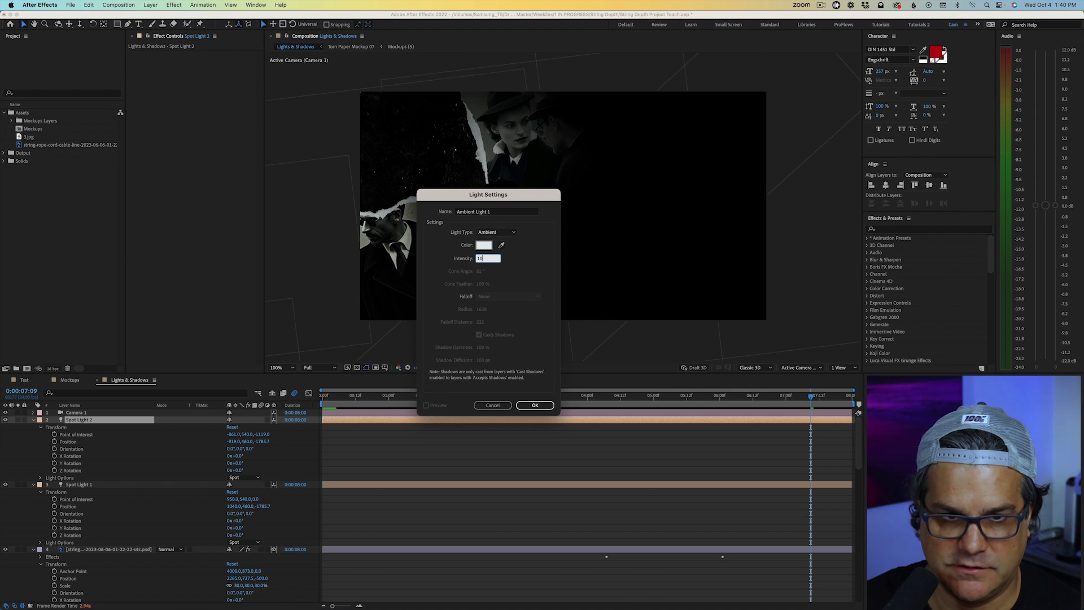
key("Return")
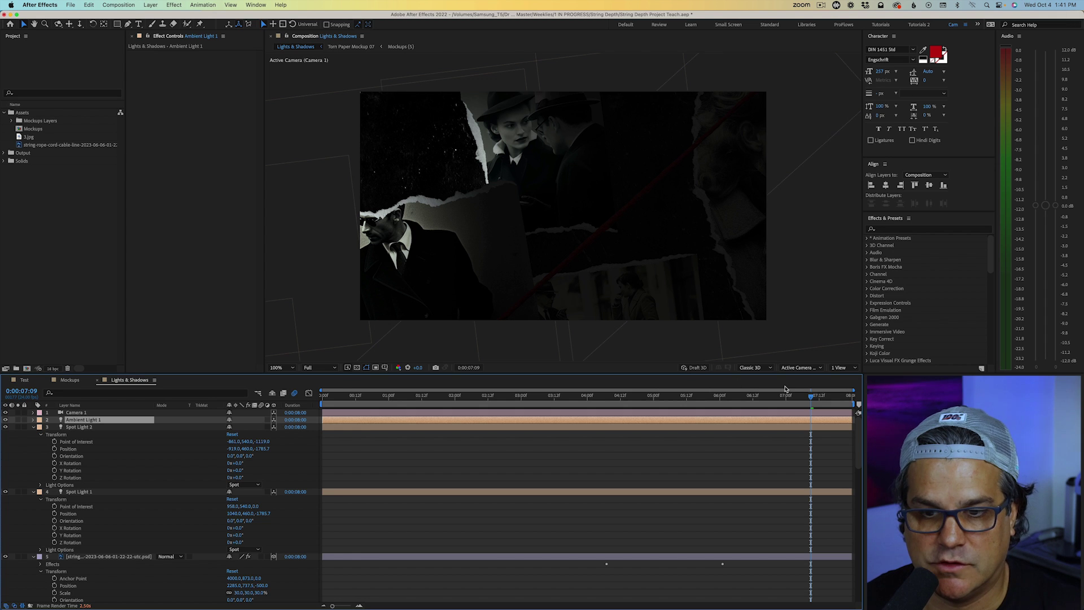
Step: At the end of the shot, move Spot Light 1's Point of Interest X and Position X further right
left_click_drag(816, 399, 761, 401)
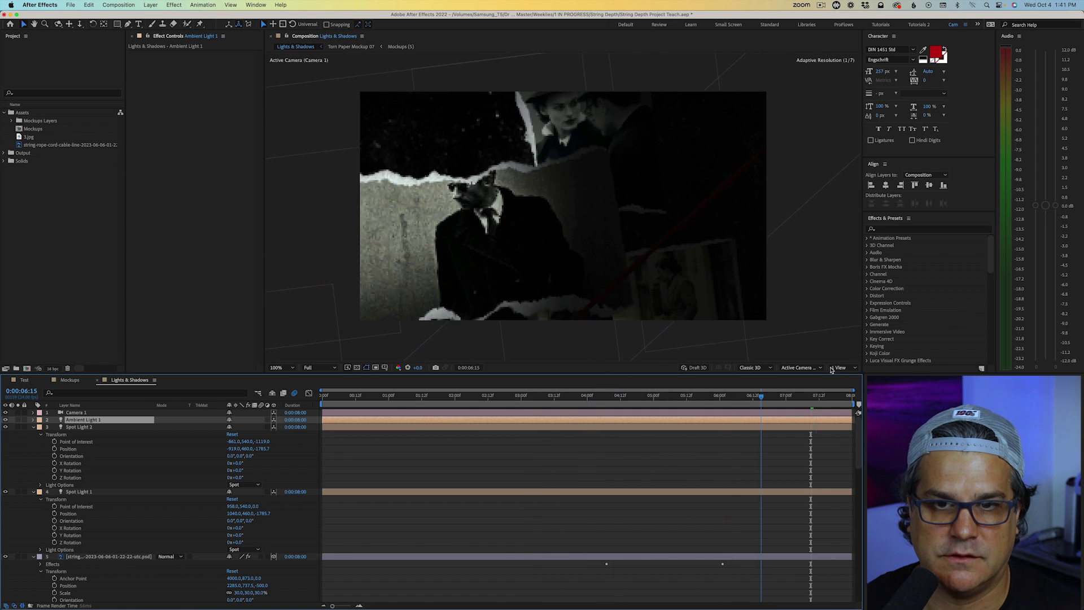
left_click_drag(831, 370, 892, 373)
left_click(408, 391)
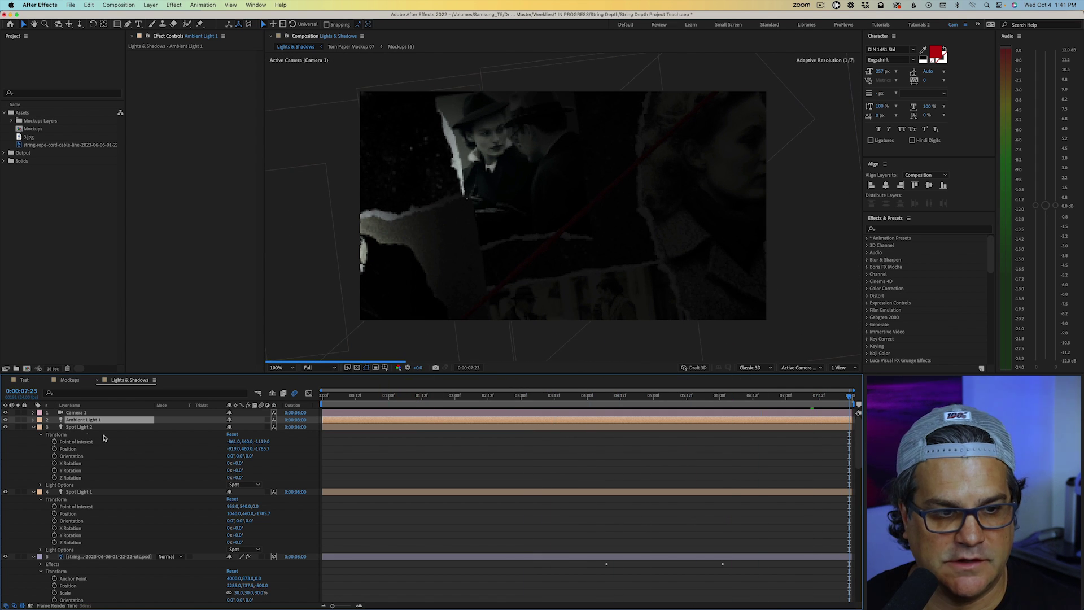
left_click(80, 493)
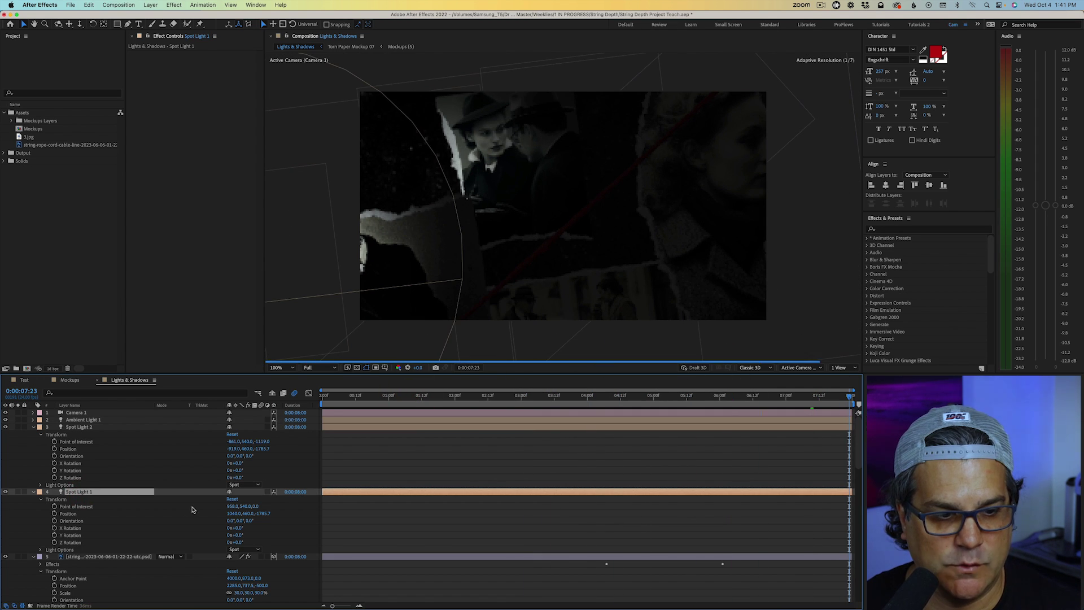
left_click_drag(232, 506, 552, 504)
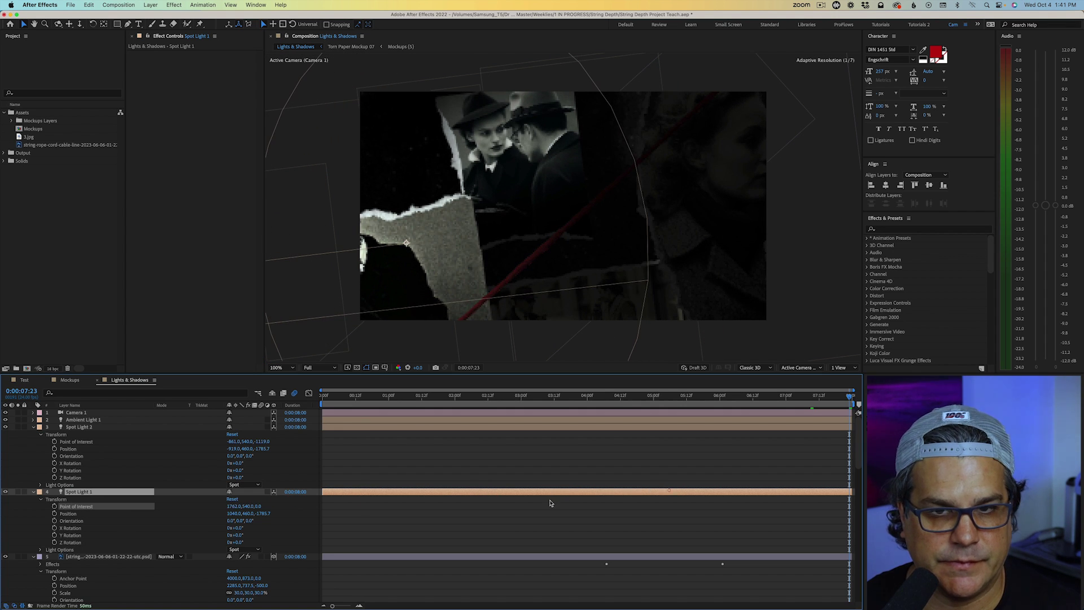
left_click_drag(231, 515, 709, 506)
left_click(515, 501)
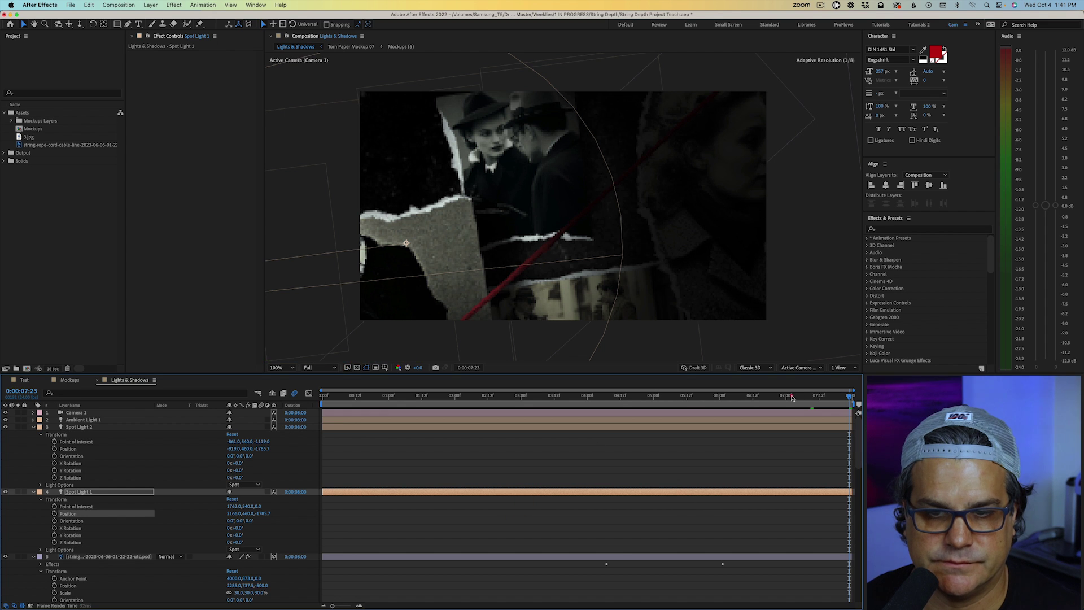
Step: Slide Torn Paper Mockup 08 sideways along X in the viewer
left_click_drag(792, 397, 852, 416)
left_click(751, 192)
mouse_move(757, 200)
left_mouse_down()
mouse_move(793, 197)
mouse_move(764, 202)
left_mouse_up()
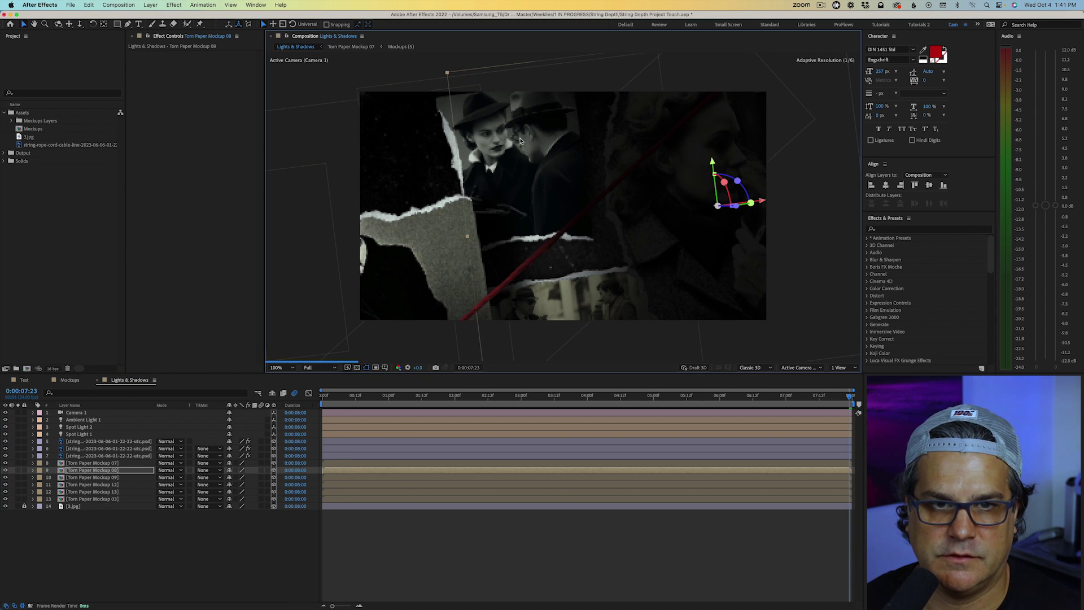
Step: Lock the Torn Paper Mockup 08 layer against accidental edits
left_click(443, 120)
left_click(509, 119)
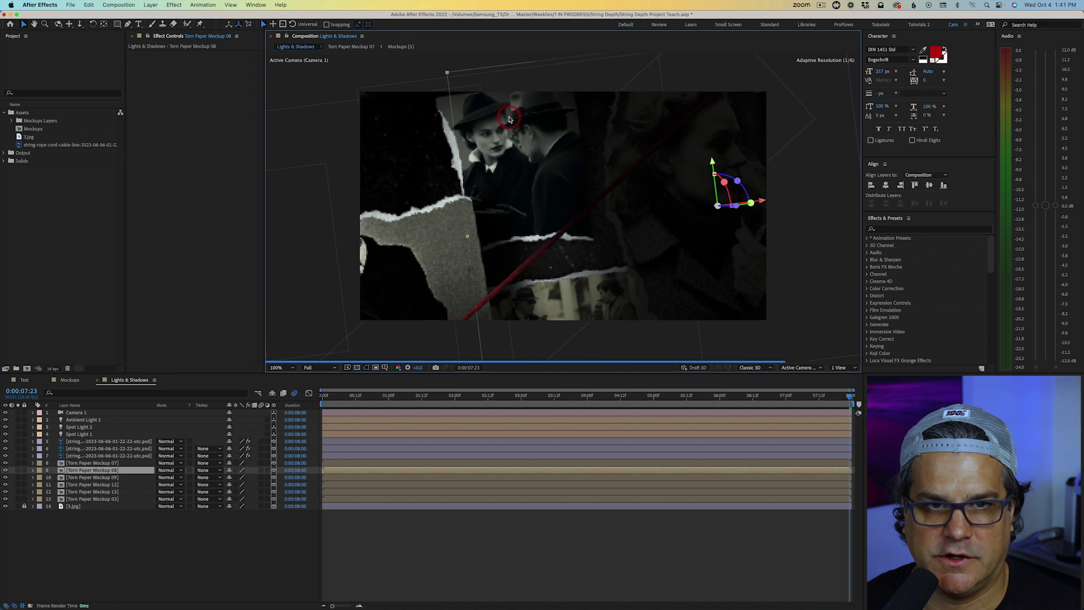
left_click(24, 470)
Step: Drag Torn Paper Mockup 03 left along its X arrow, then review earlier frames
left_click(499, 136)
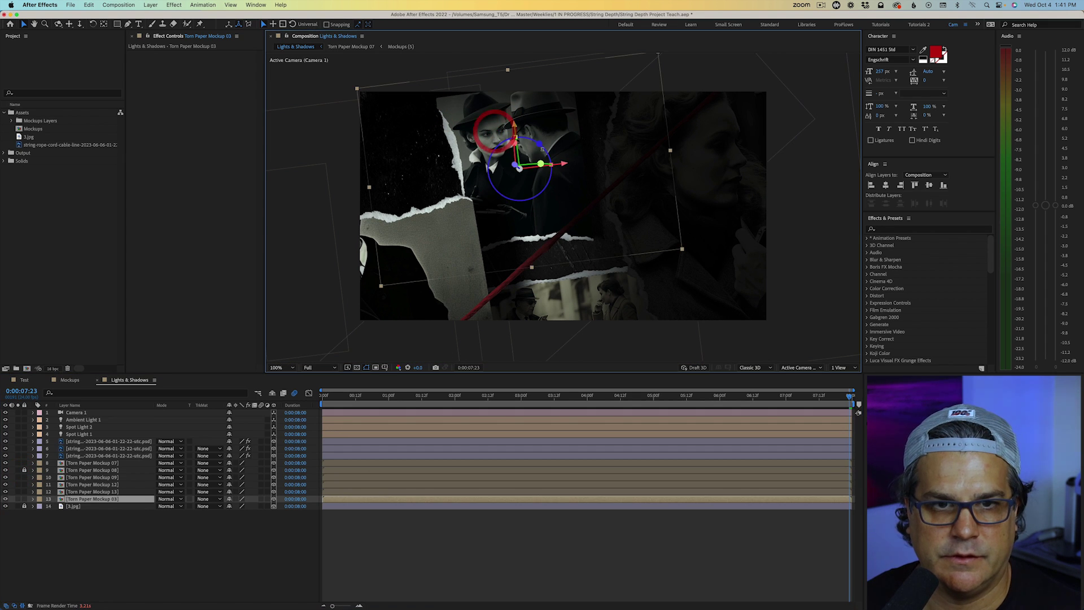
left_click_drag(564, 164, 540, 168)
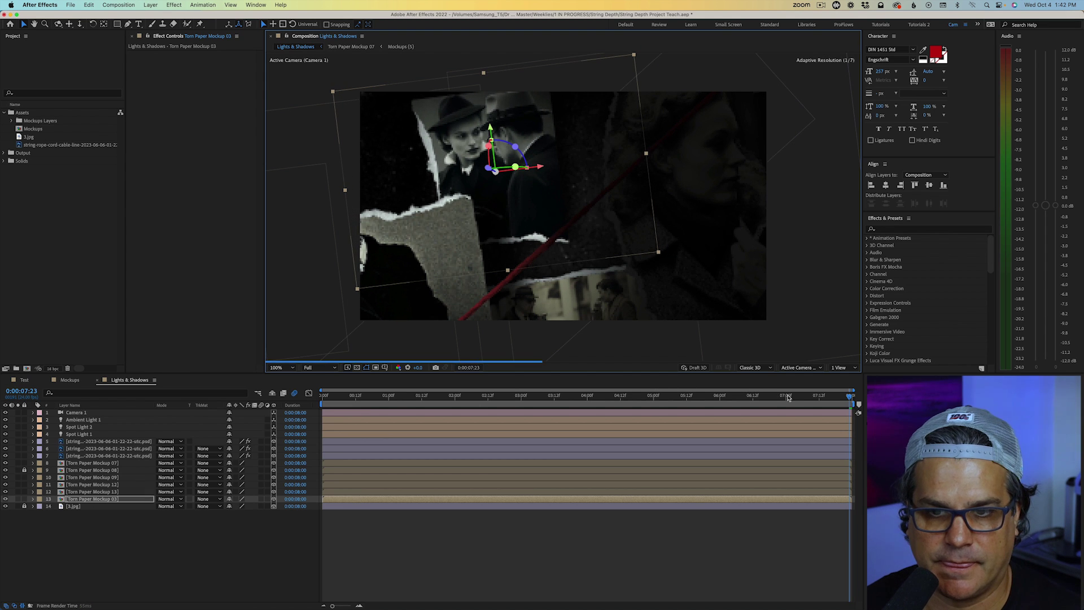
left_click_drag(788, 398, 240, 409)
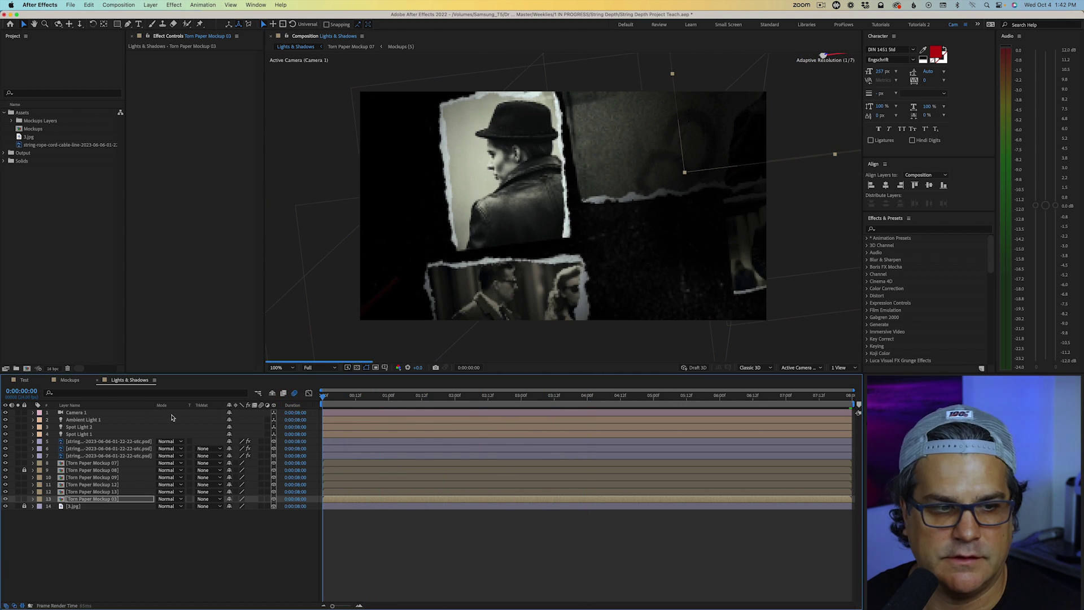
Step: Add a new adjustment layer above Camera 1 at the top of the stack
left_click(88, 414)
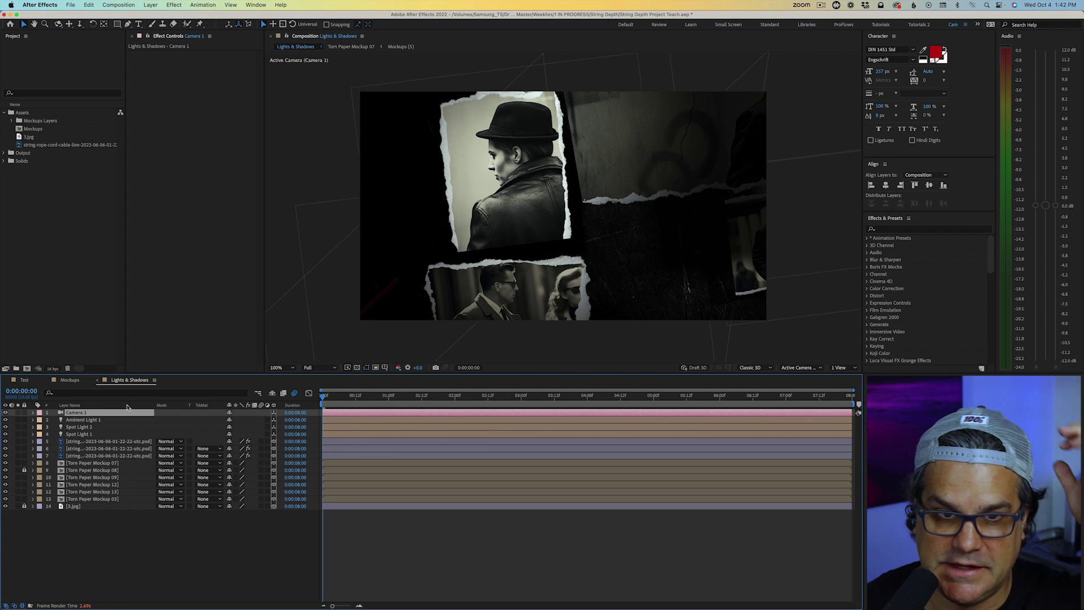
left_click(150, 4)
mouse_move(169, 18)
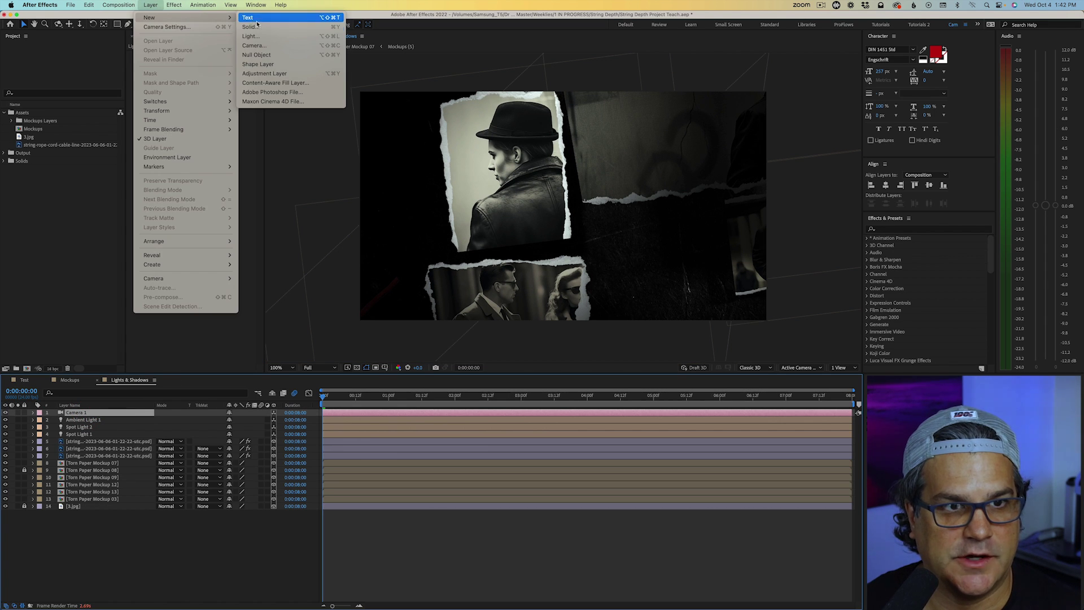
left_click(260, 74)
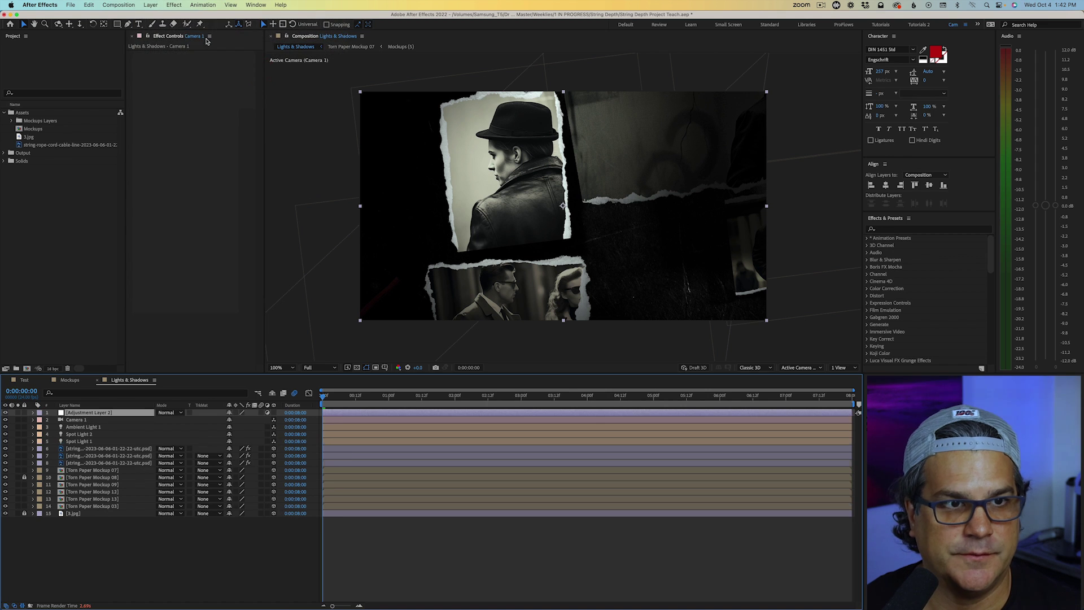
Step: Apply Dehancer Pro with the Fujicolor 100 film profile, open Bloom, and preview the graded shot
left_click(174, 4)
mouse_move(226, 134)
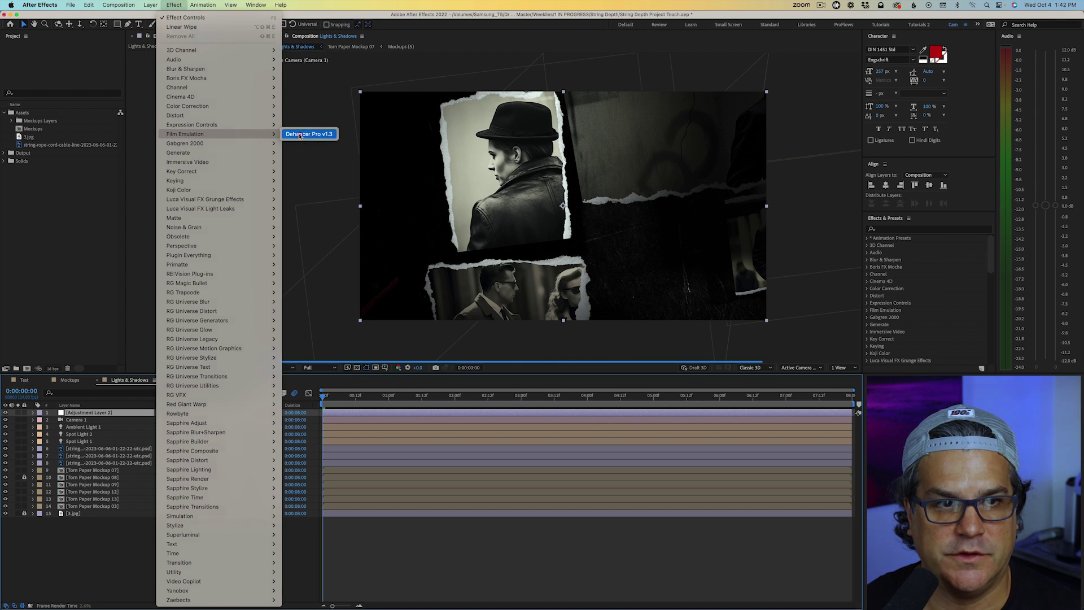
left_click(299, 134)
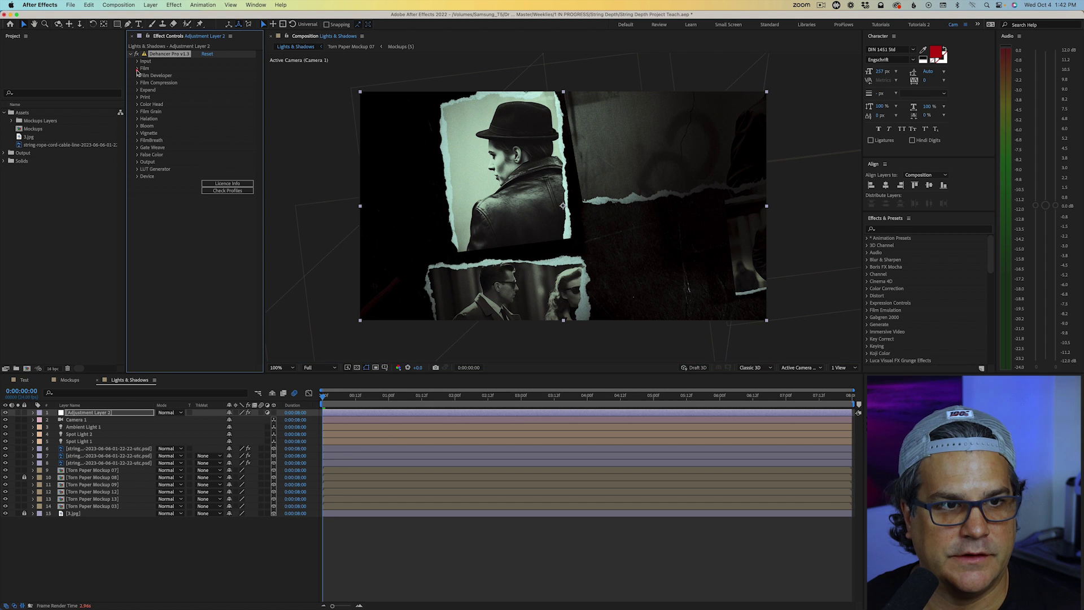
left_click(136, 68)
left_click(233, 76)
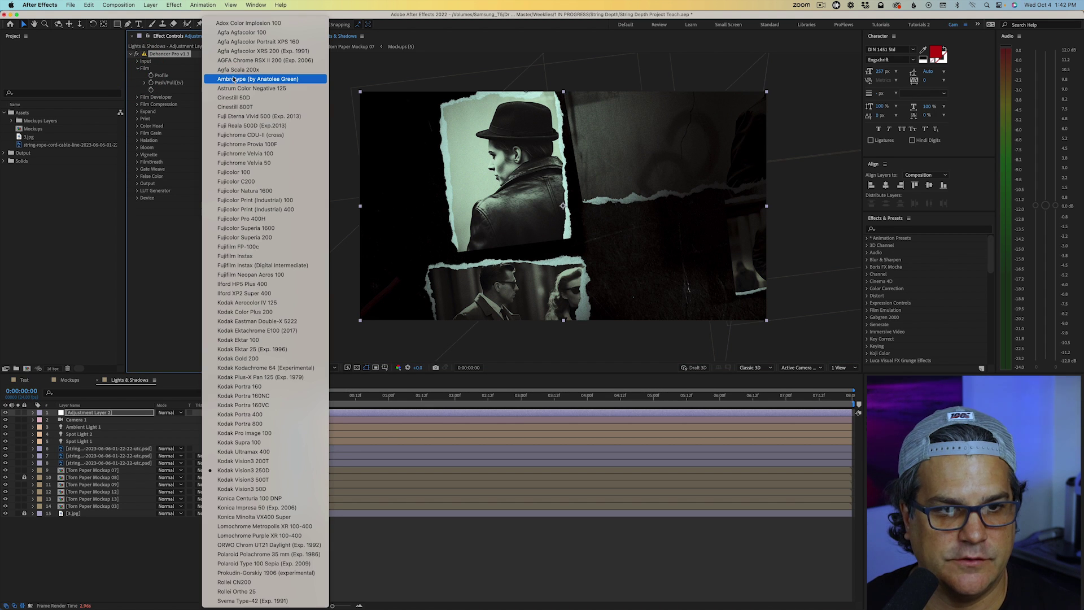
left_click(249, 172)
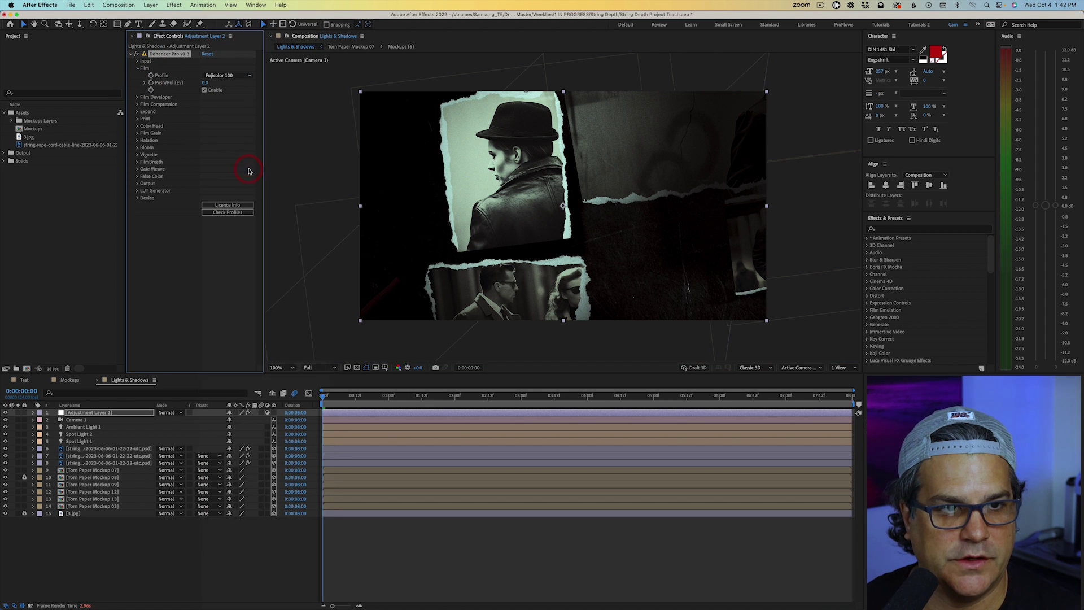
left_click(137, 148)
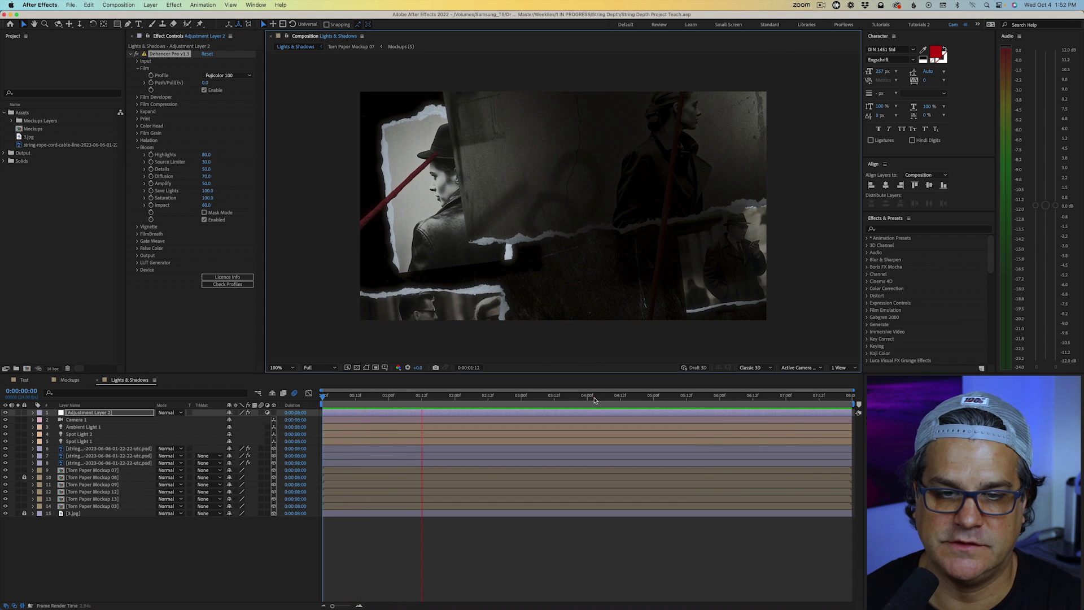
left_click_drag(594, 400, 746, 392)
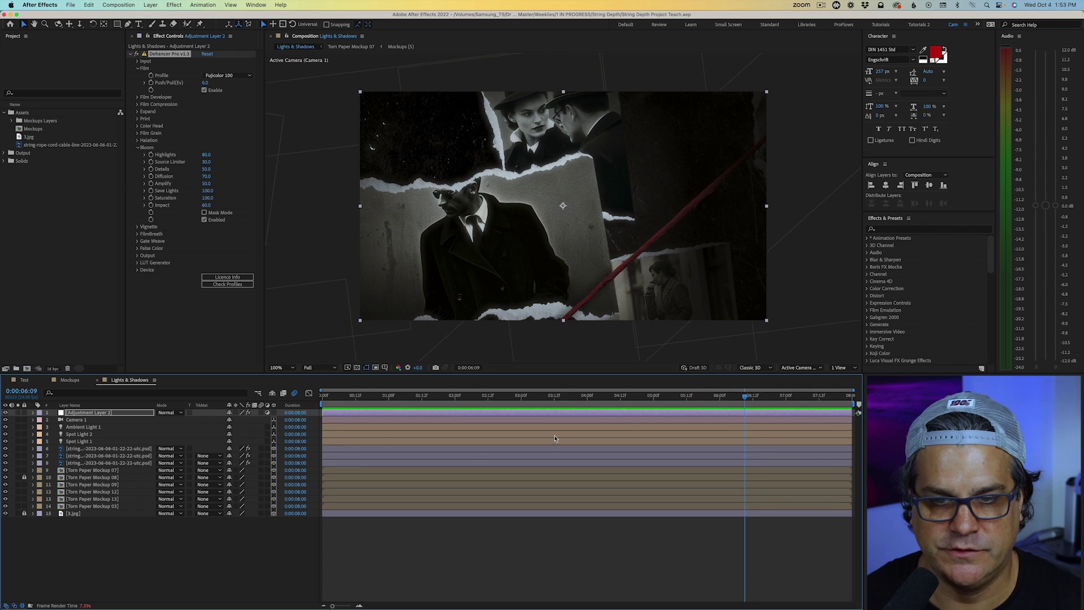
Step: Reveal the string layers' keyframed Linear Wipe and set Wipe Angle to -102°
left_click(113, 463)
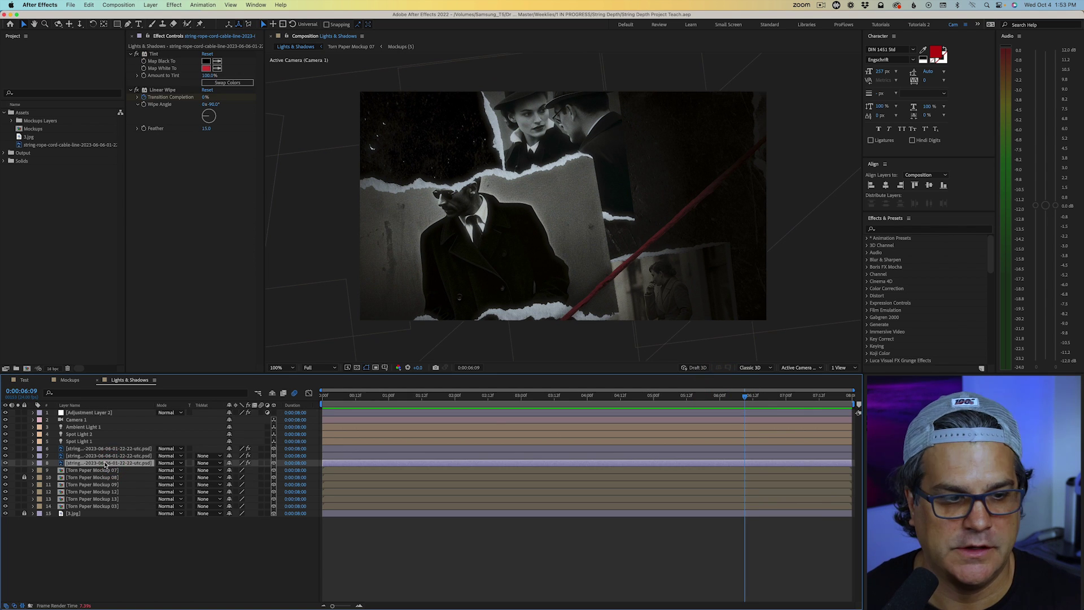
left_click(105, 456)
left_click(110, 449)
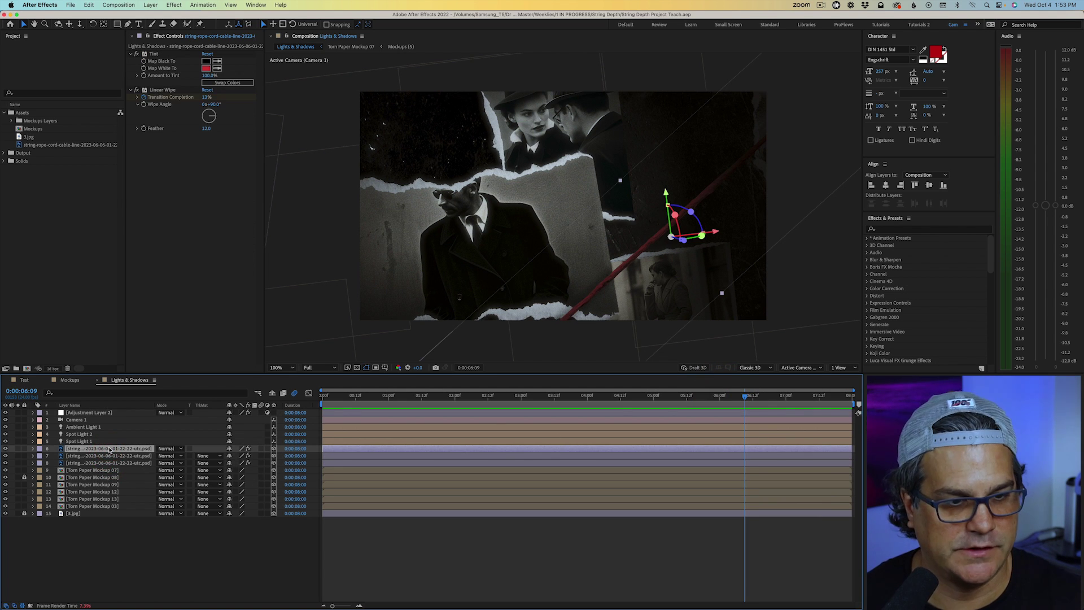
key("u")
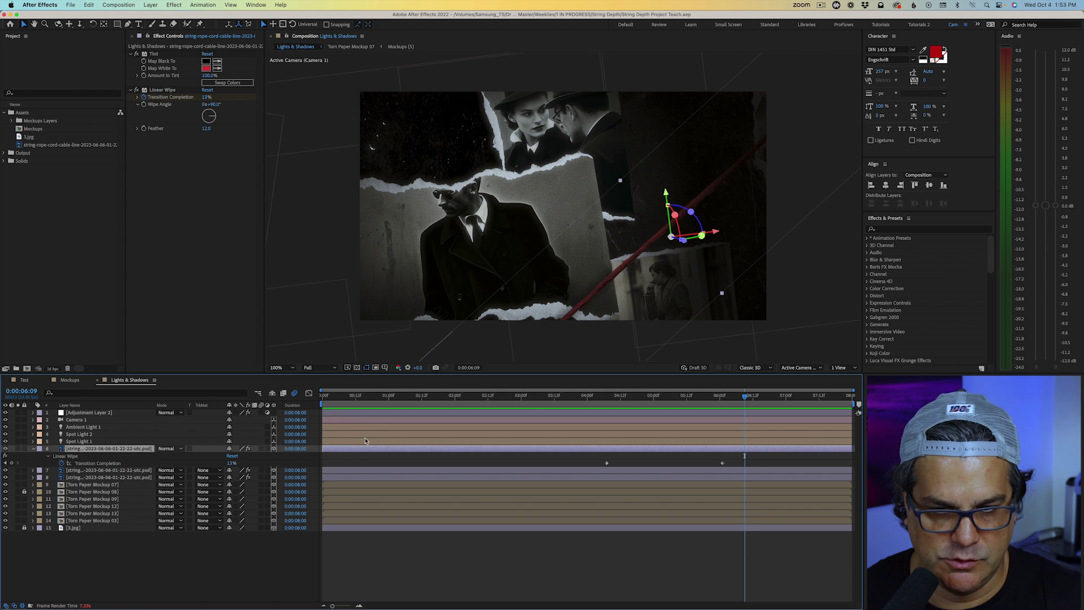
left_click_drag(686, 402, 609, 406)
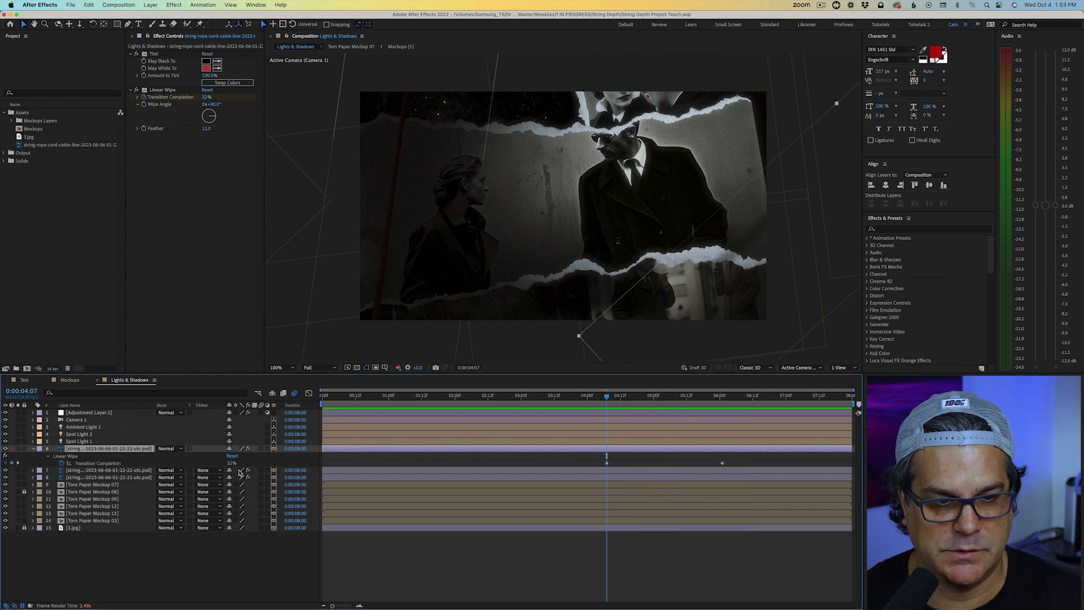
left_click_drag(230, 463, 269, 463)
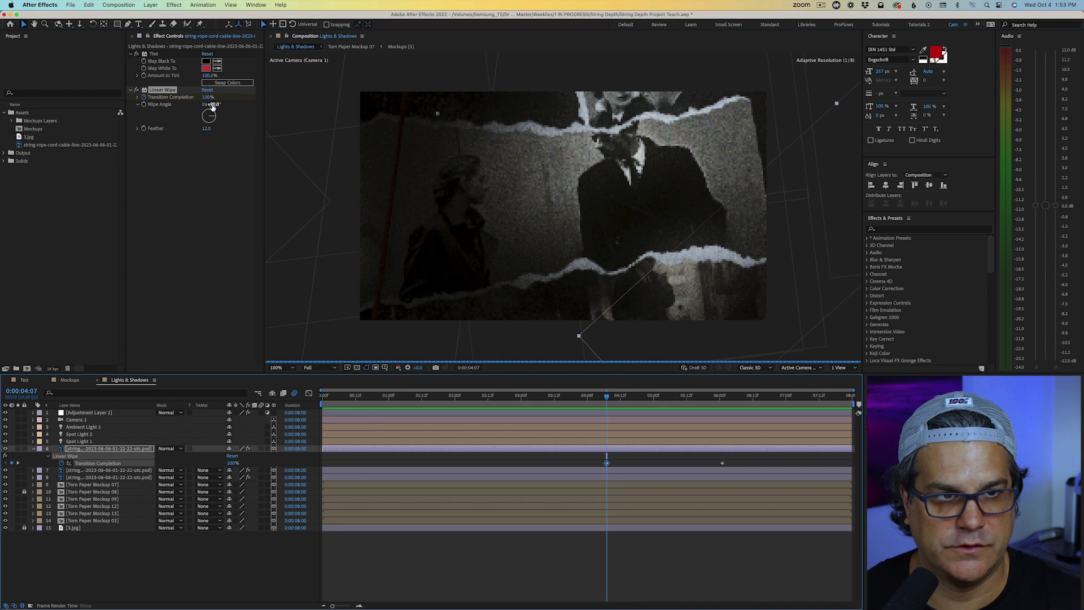
left_click_drag(213, 106, 155, 128)
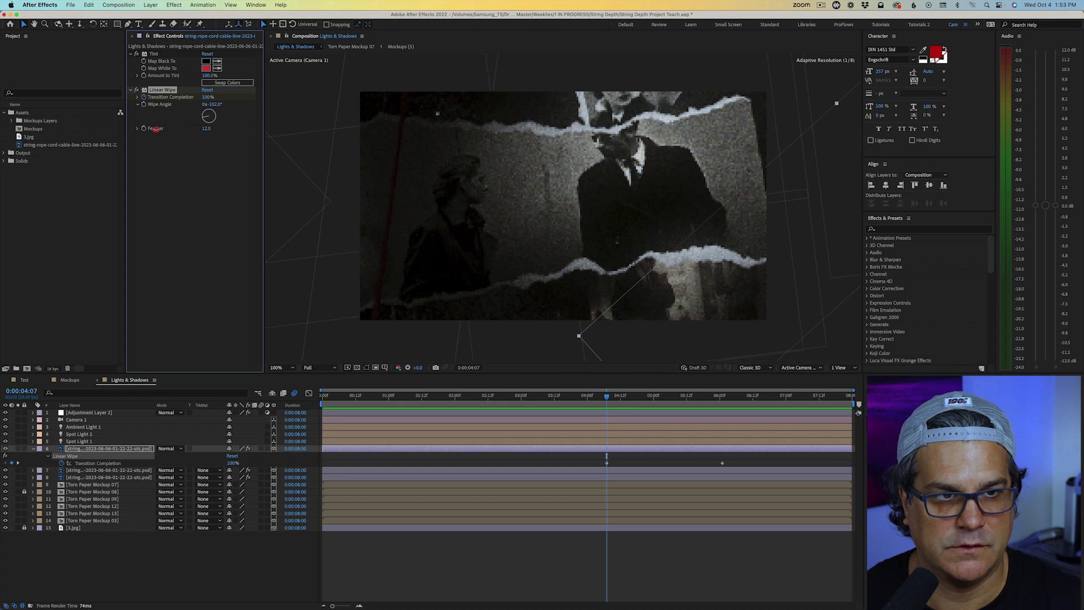
Step: Adjust the Transition Completion values and move a completion keyframe earlier in time
left_click(233, 463)
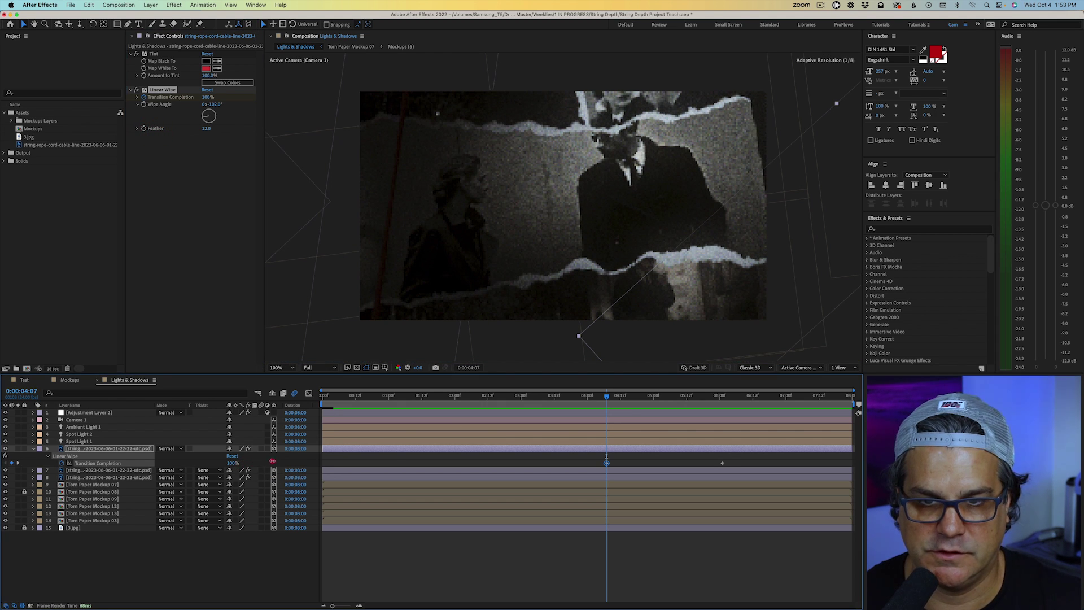
left_click_drag(290, 459, 252, 463)
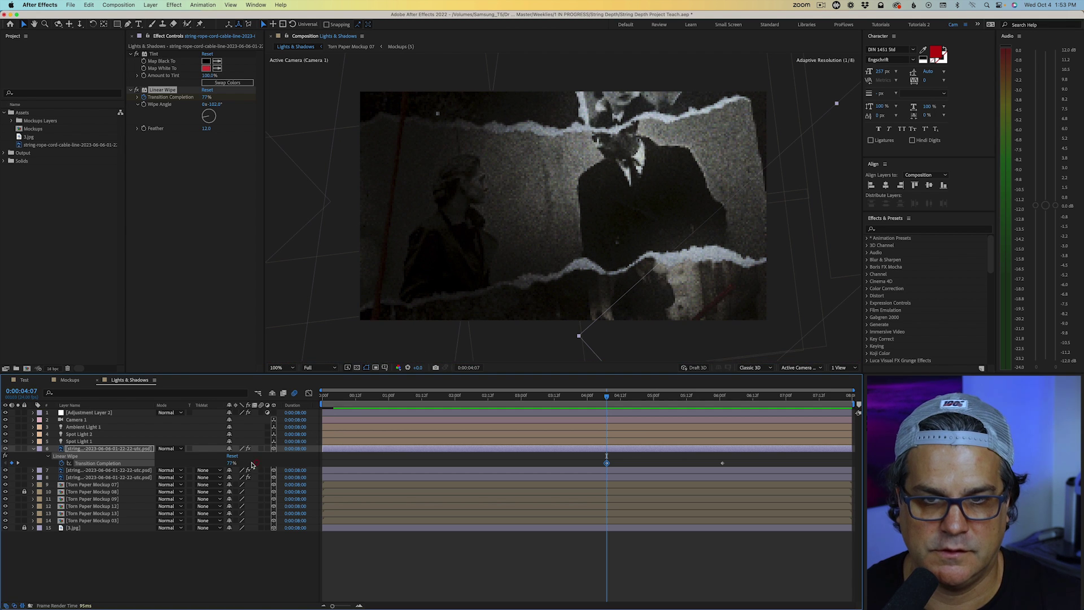
left_click_drag(604, 401, 534, 408)
left_click_drag(607, 465, 530, 464)
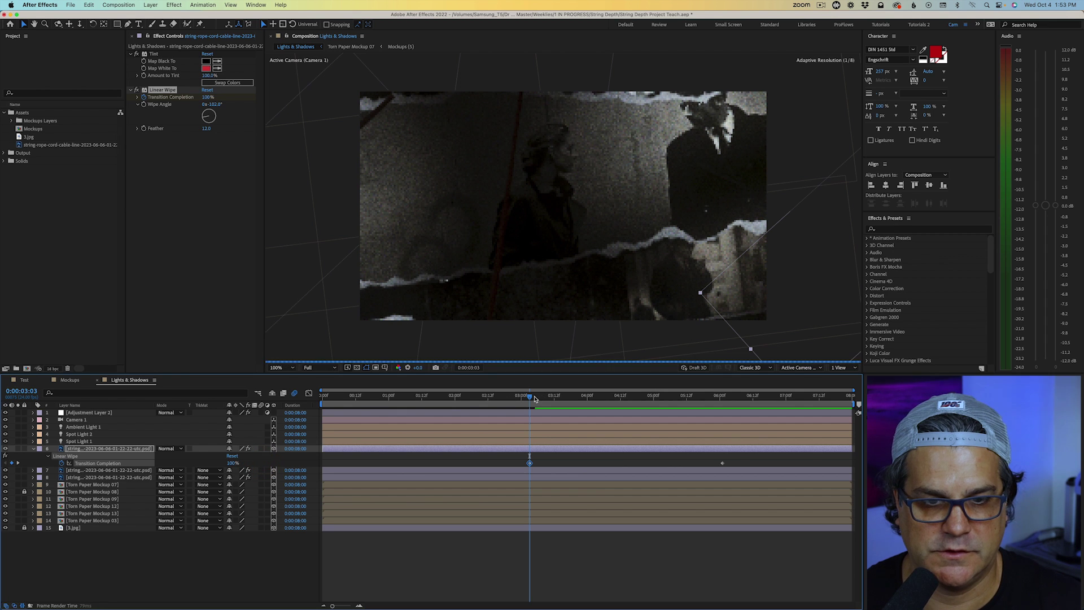
left_click(605, 396)
left_click_drag(620, 401, 725, 413)
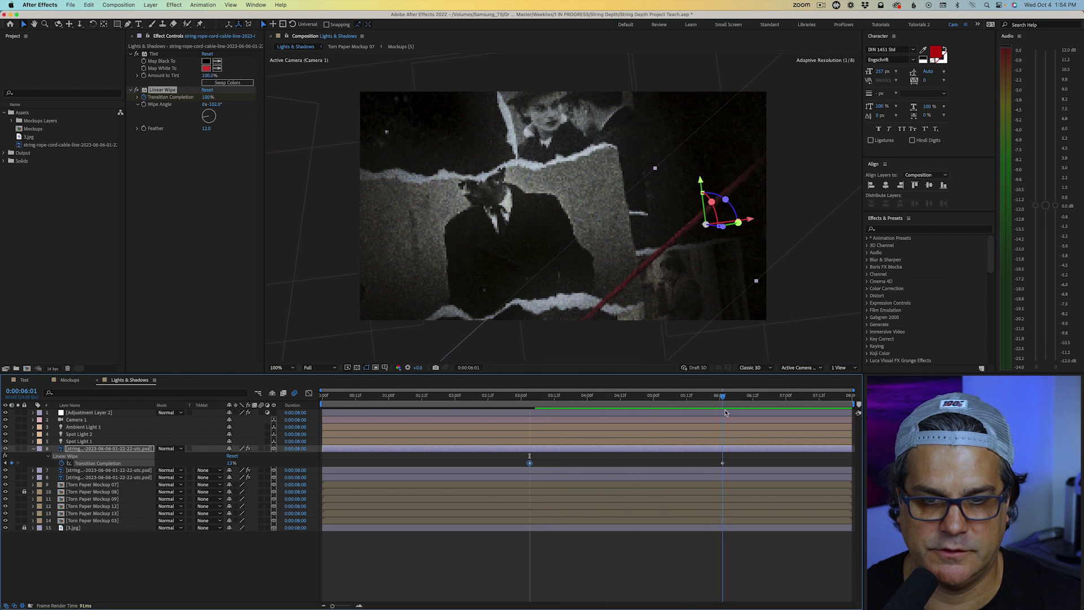
mouse_move(230, 466)
left_mouse_down()
mouse_move(212, 466)
mouse_move(233, 464)
left_mouse_up()
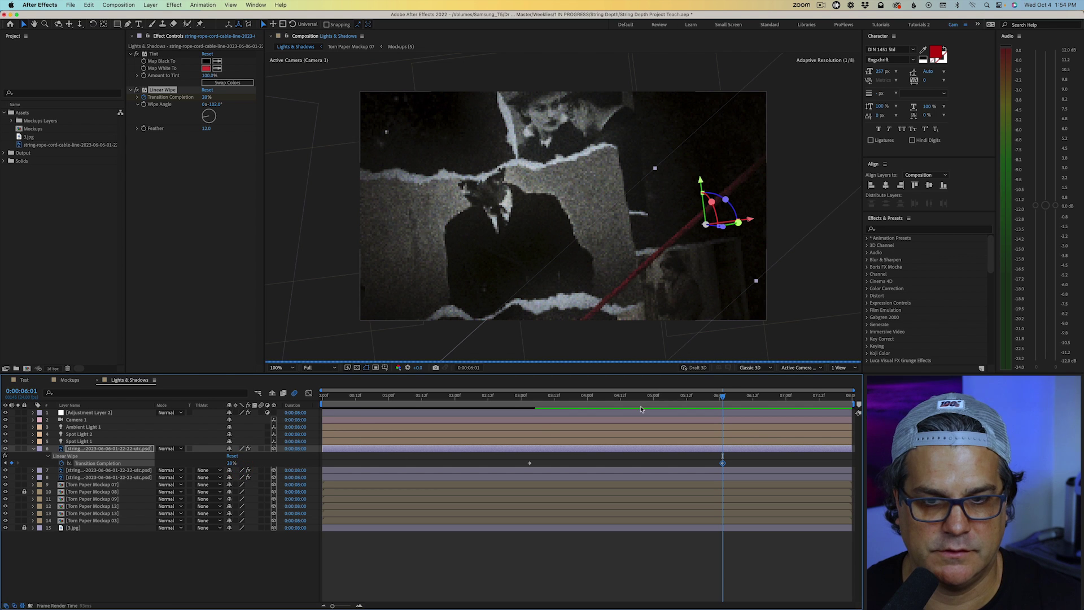
Step: Move the last completion keyframe to the shot's end at about 4%, then preview the reveal
left_click_drag(720, 399, 863, 406)
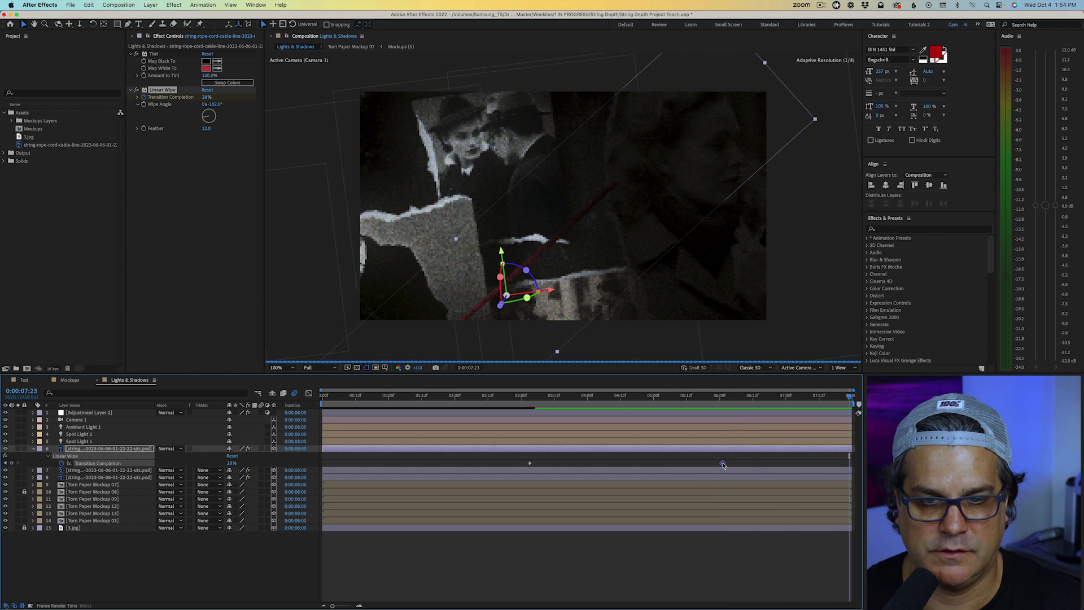
left_click_drag(723, 464, 846, 468)
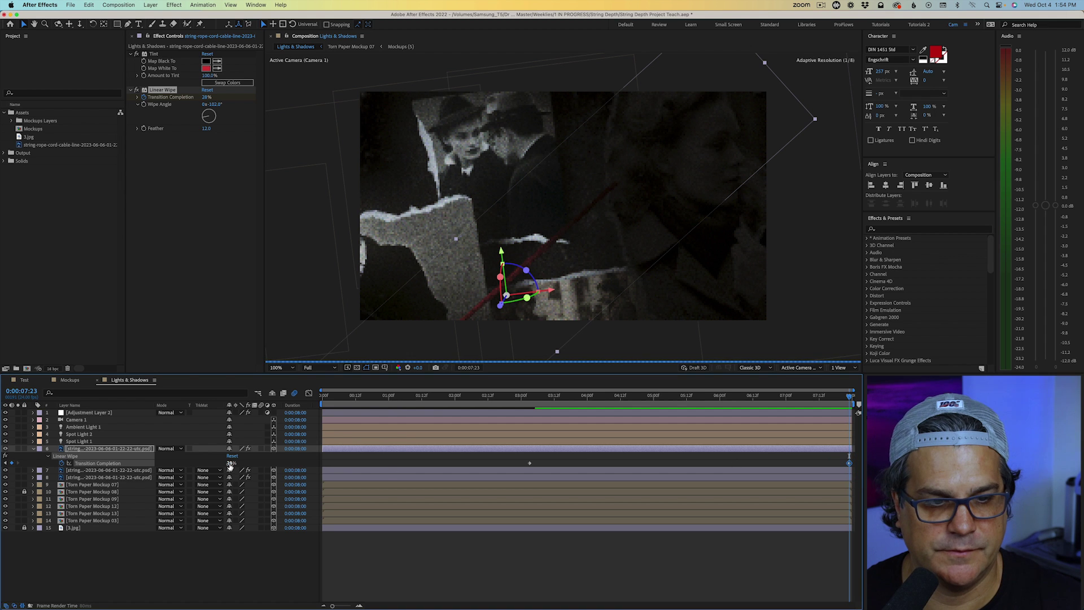
left_click_drag(230, 464, 217, 464)
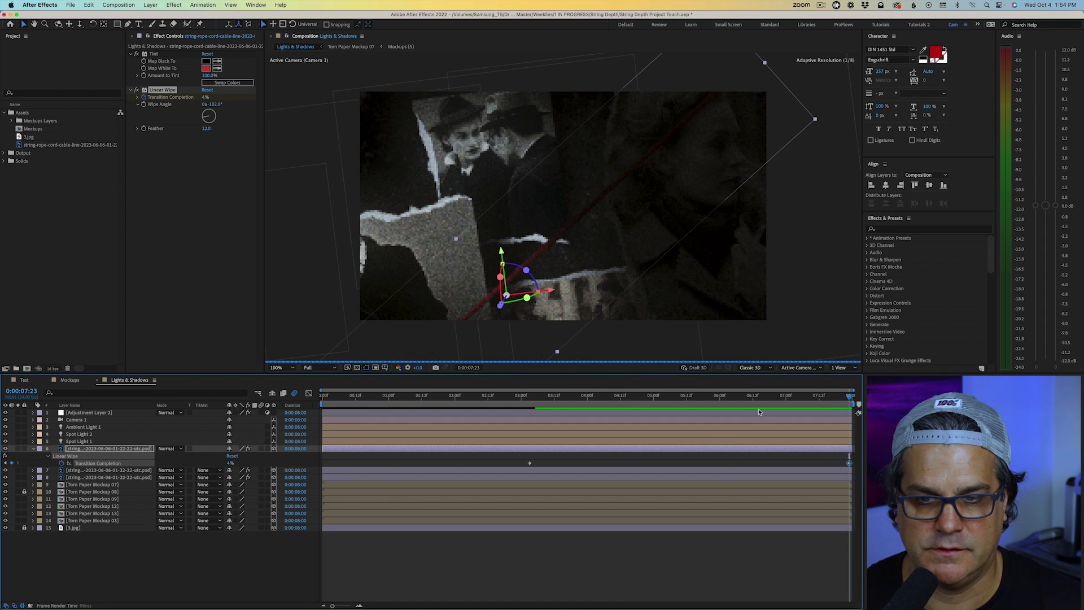
left_click_drag(838, 397, 769, 380)
key("space")
left_click(602, 400)
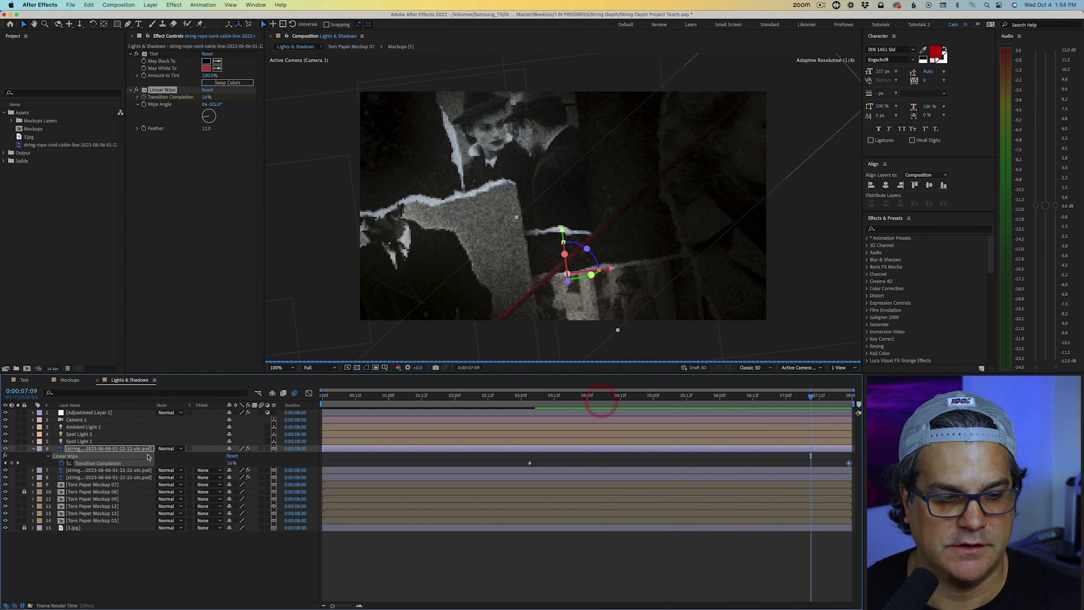
Step: Slide Torn Paper Mockup 03 right along X and slightly down along Y
left_click(99, 485)
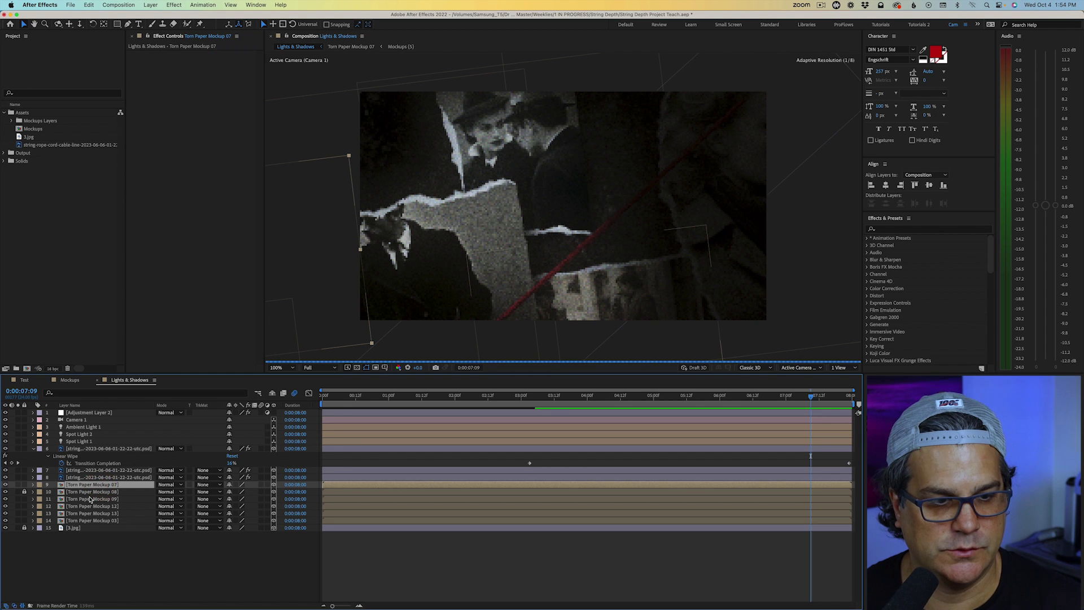
left_click(90, 500)
left_click(87, 513)
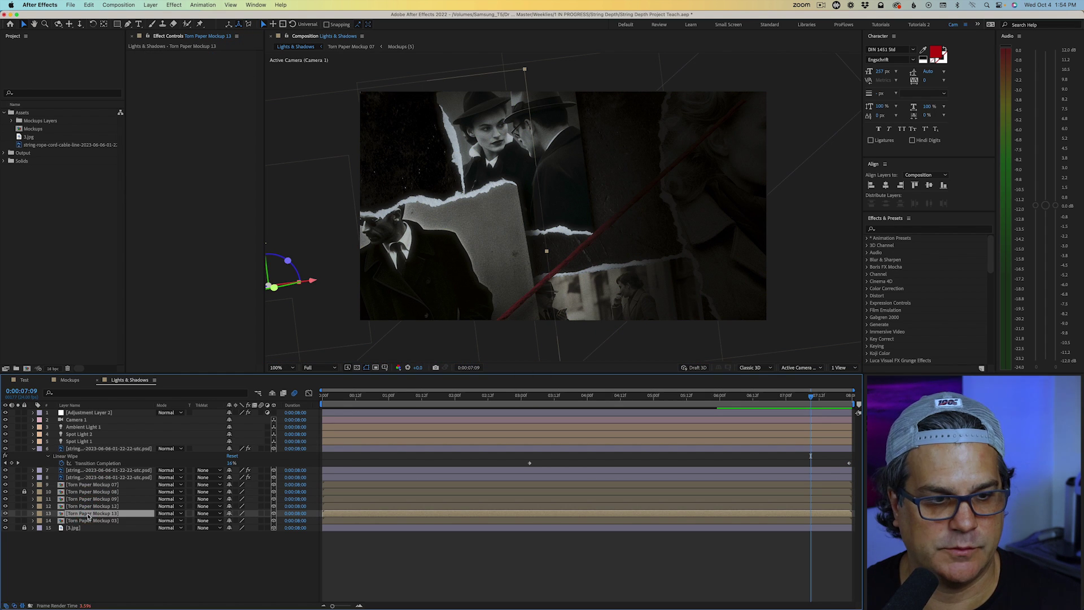
left_click(86, 521)
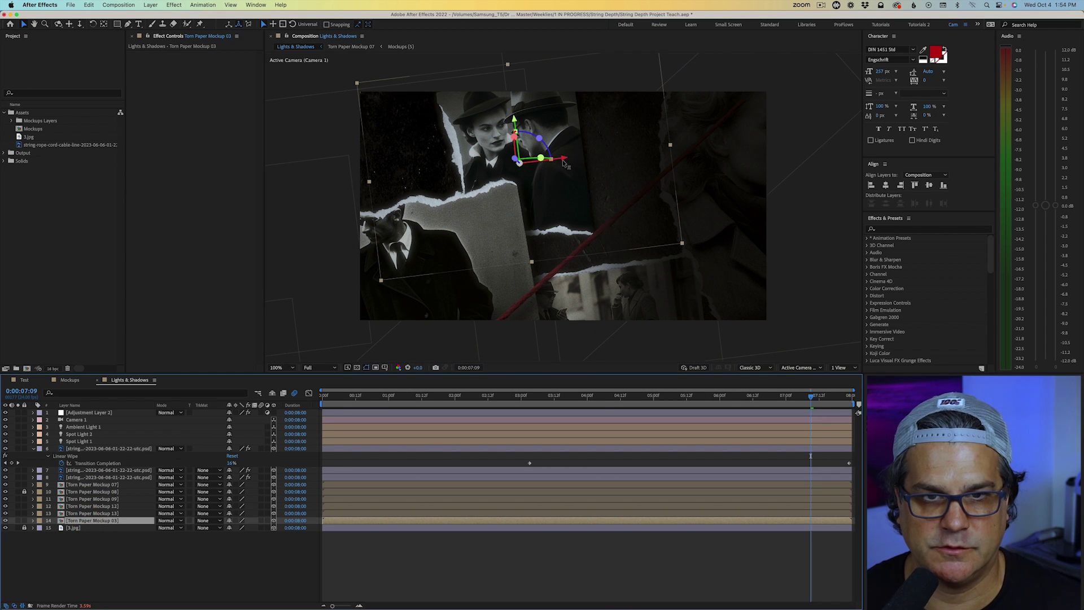
left_click_drag(570, 162, 606, 163)
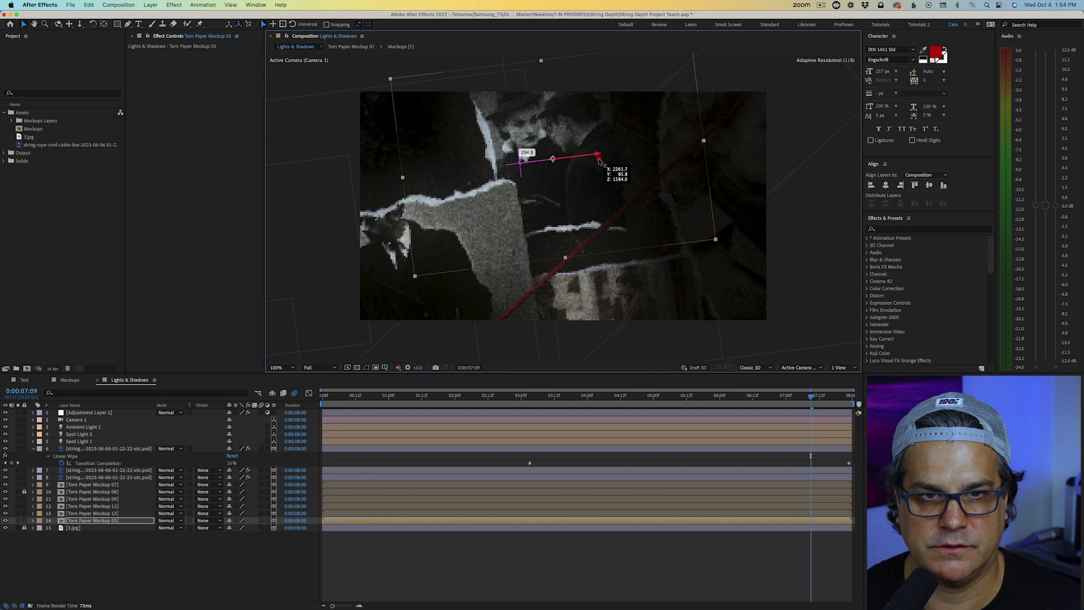
left_click_drag(554, 127, 554, 131)
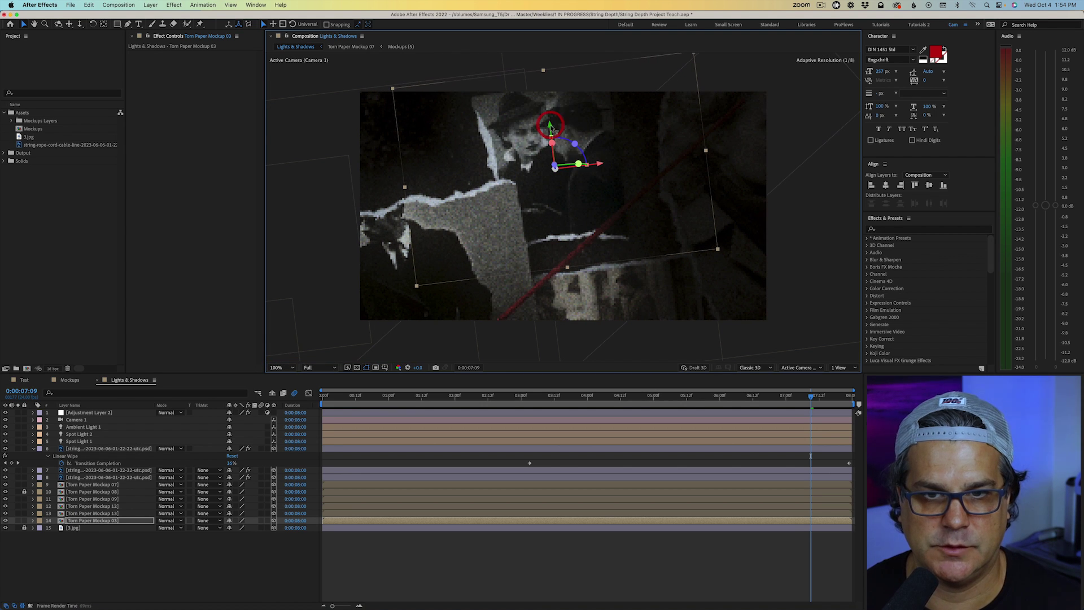
Step: Set Ambient Light 1's intensity to 20% at the last frame, then undo back to 10%
left_click(94, 429)
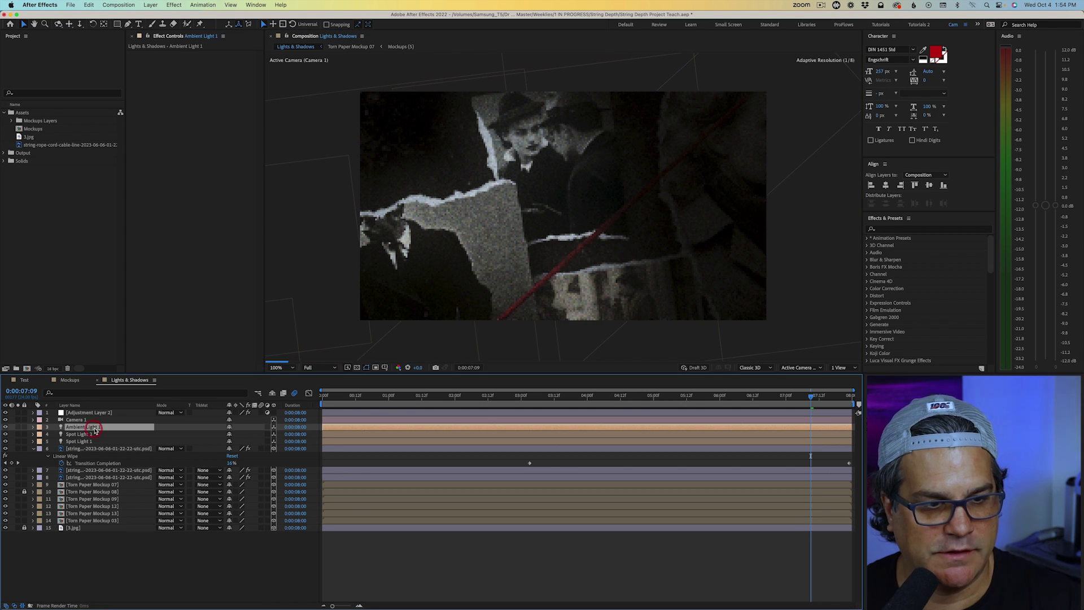
key("super+Right")
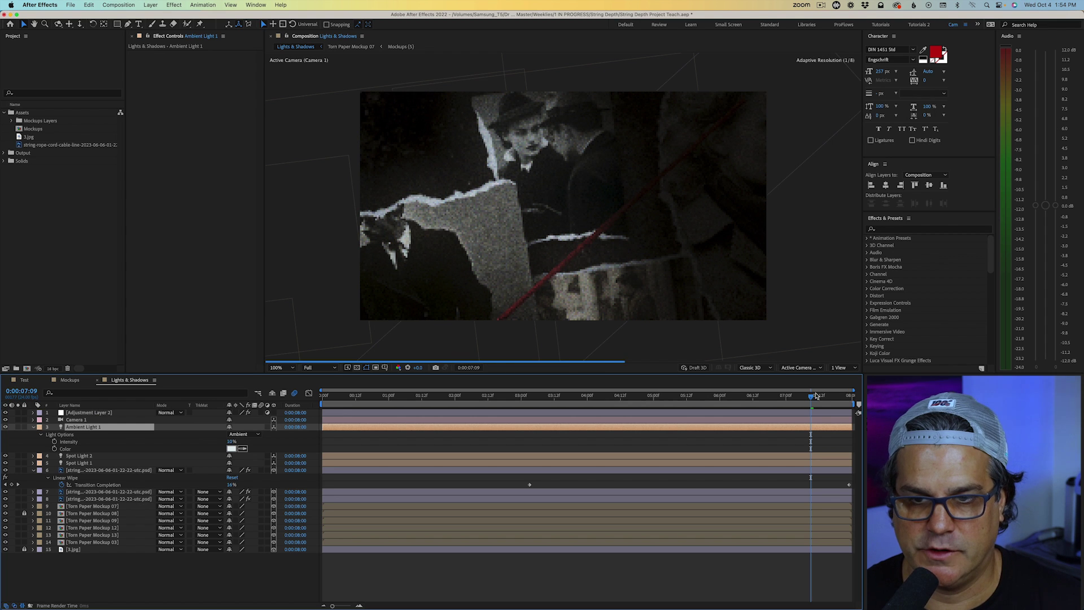
key("End")
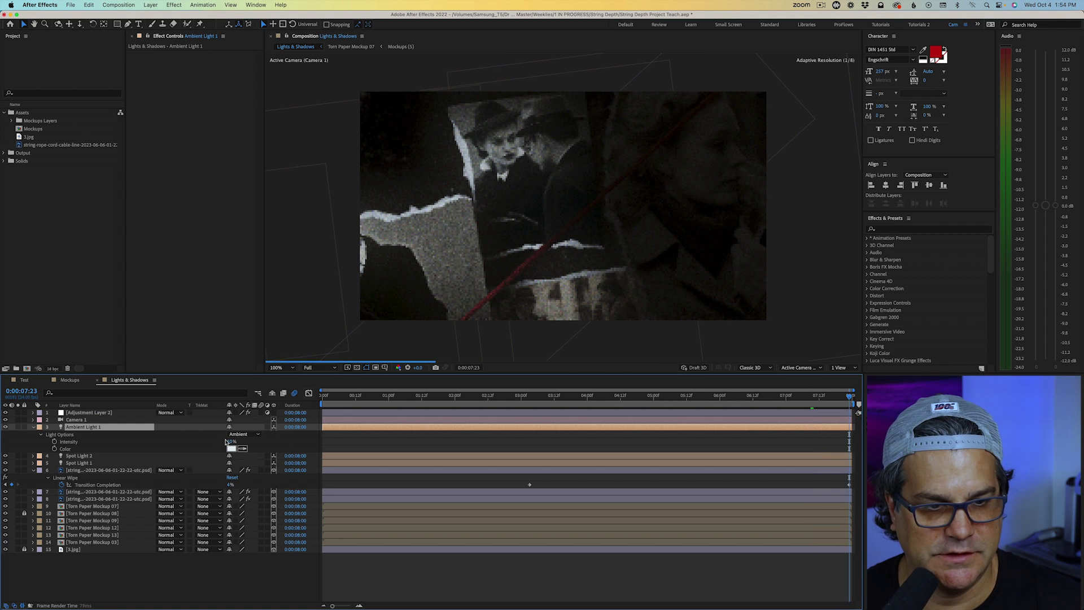
key("Return")
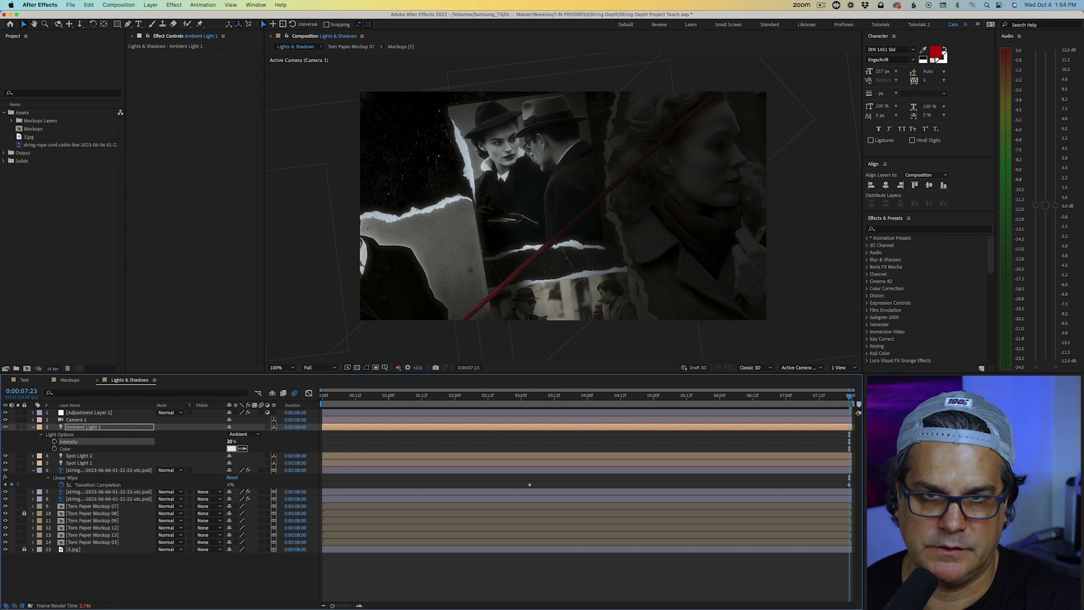
key("super+z")
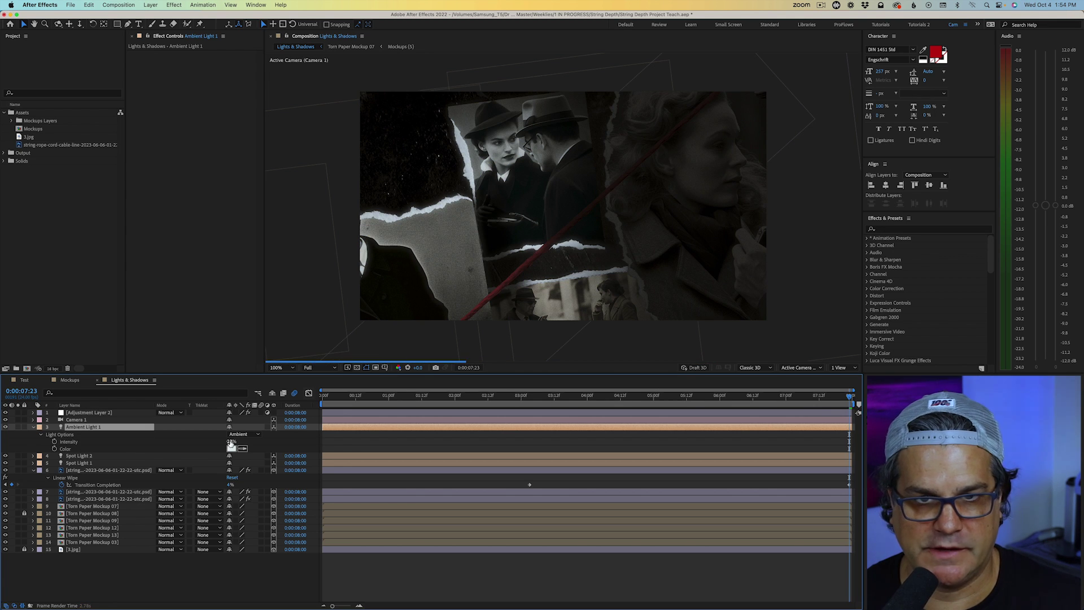
Step: Keyframe Spot Light 1's Point of Interest, ending at 2441,328 on the last frame, and review the move
left_click(88, 464)
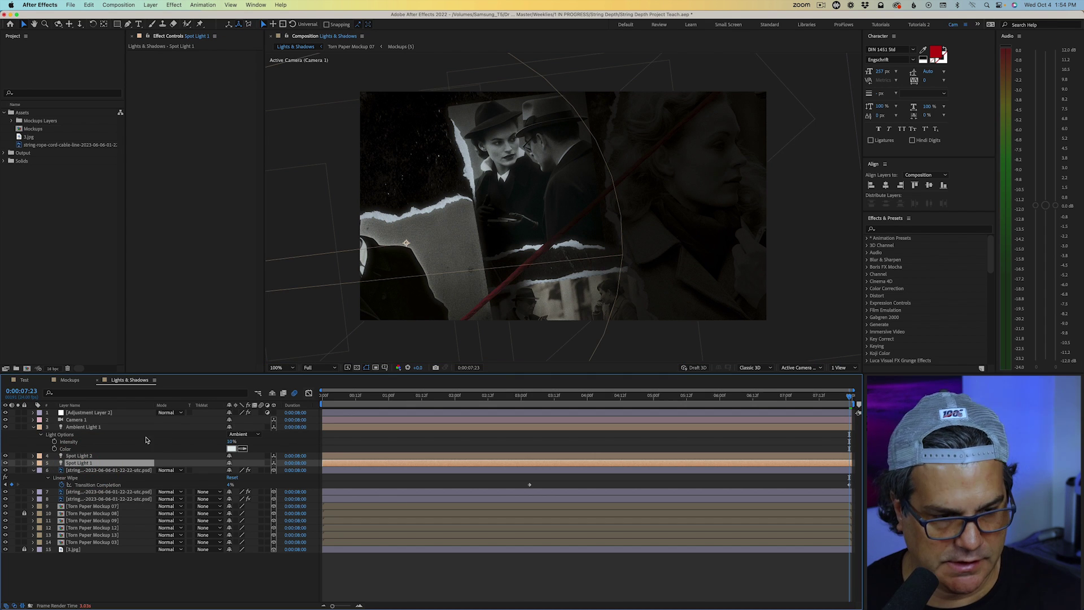
left_click(32, 463)
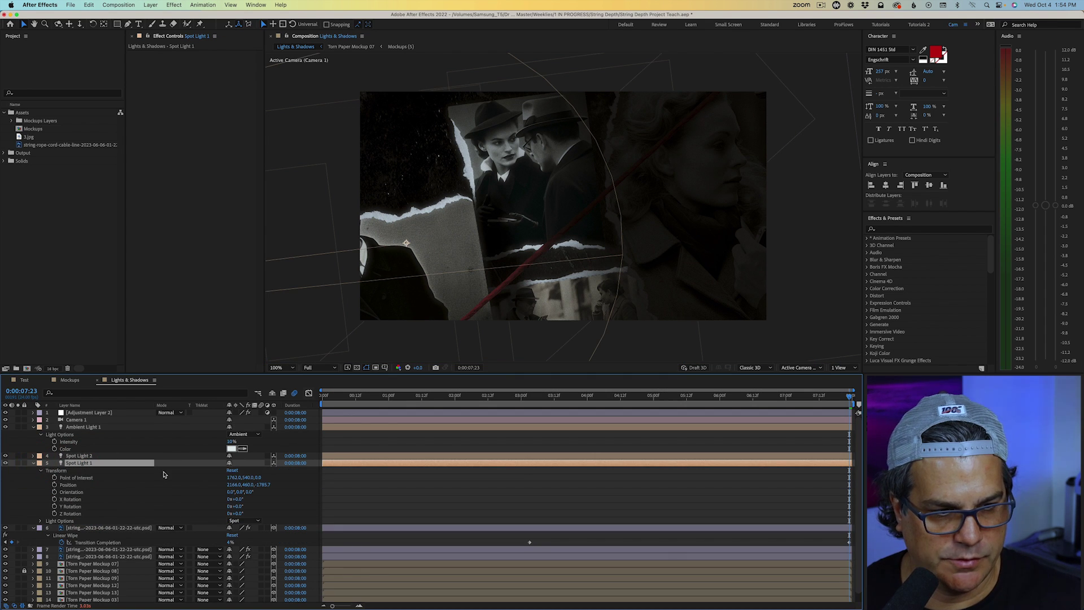
left_click_drag(231, 478, 315, 478)
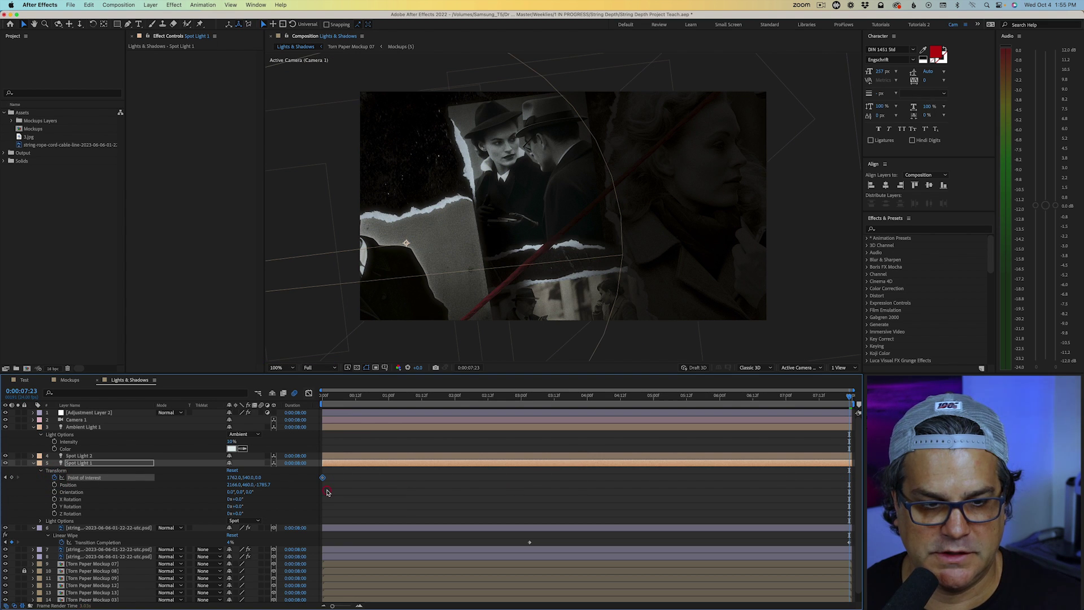
left_click_drag(230, 480, 488, 452)
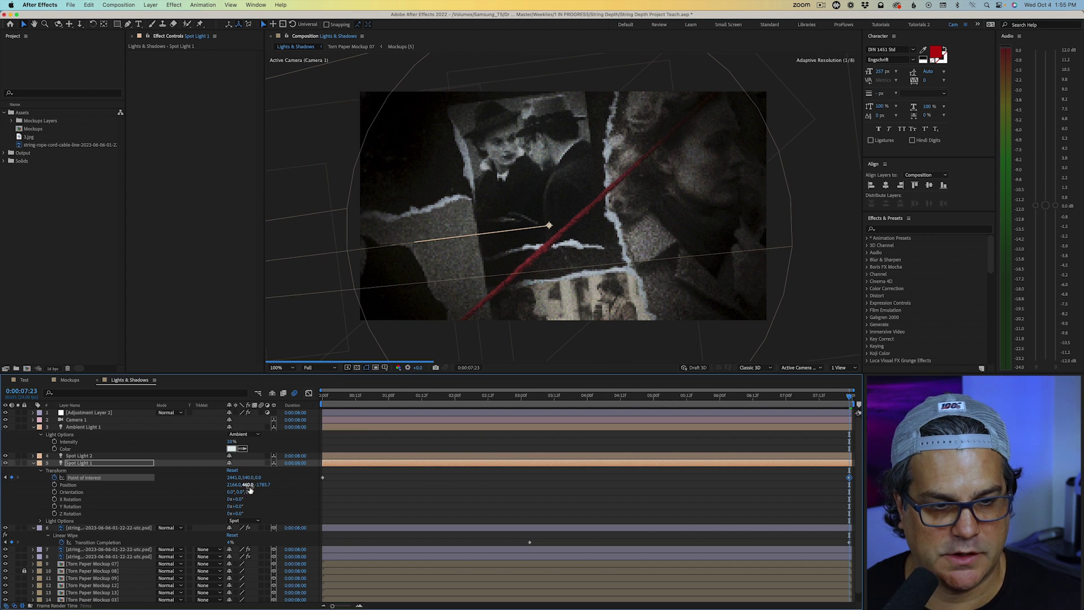
left_click_drag(247, 480, 162, 474)
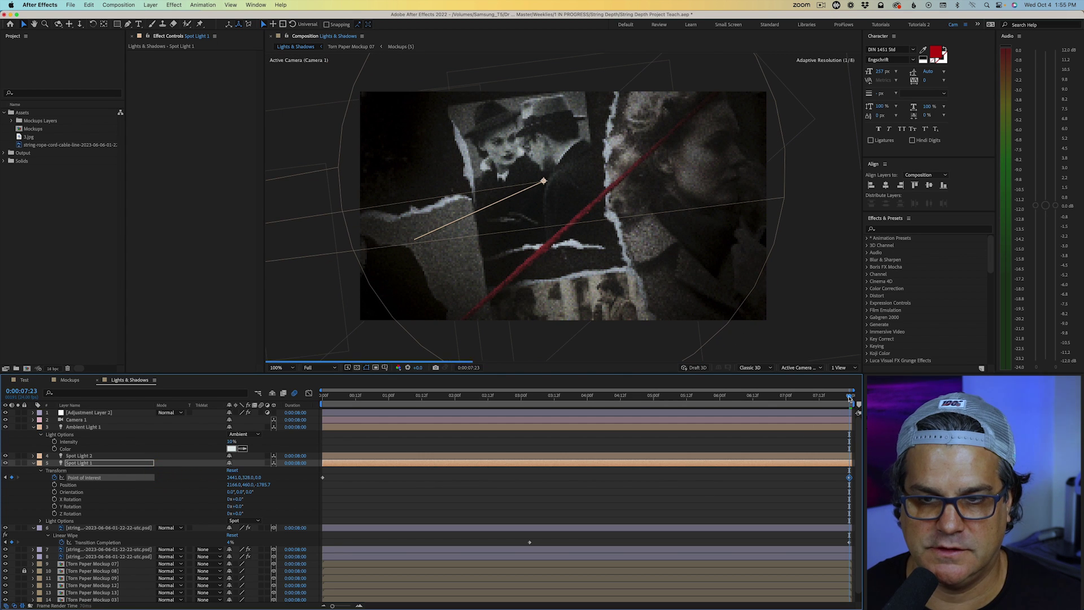
left_click_drag(850, 397, 770, 397)
left_click_drag(713, 420, 306, 456)
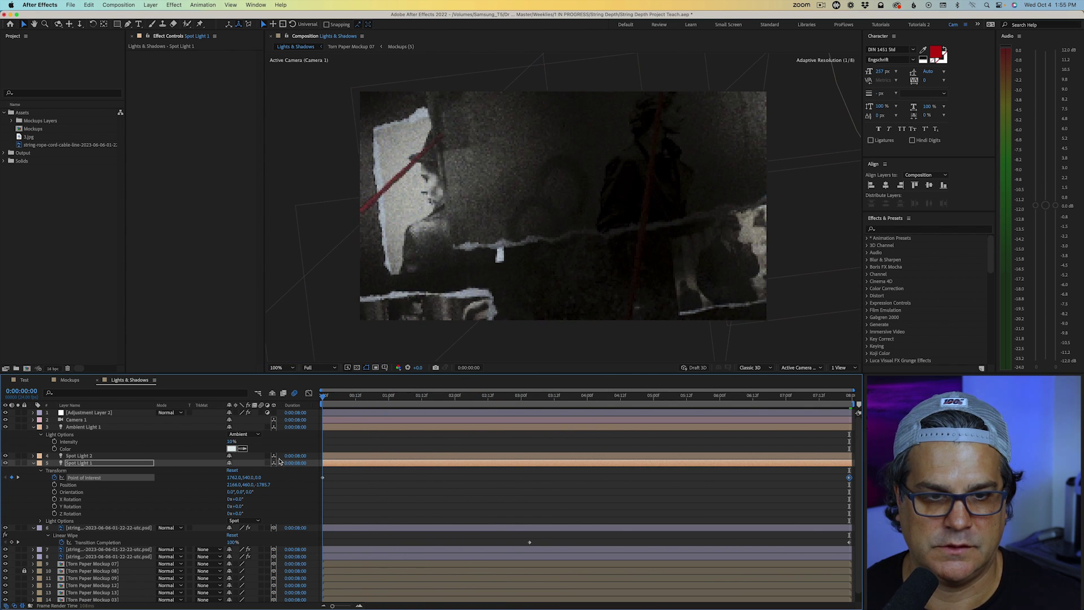
left_click_drag(367, 453, 182, 480)
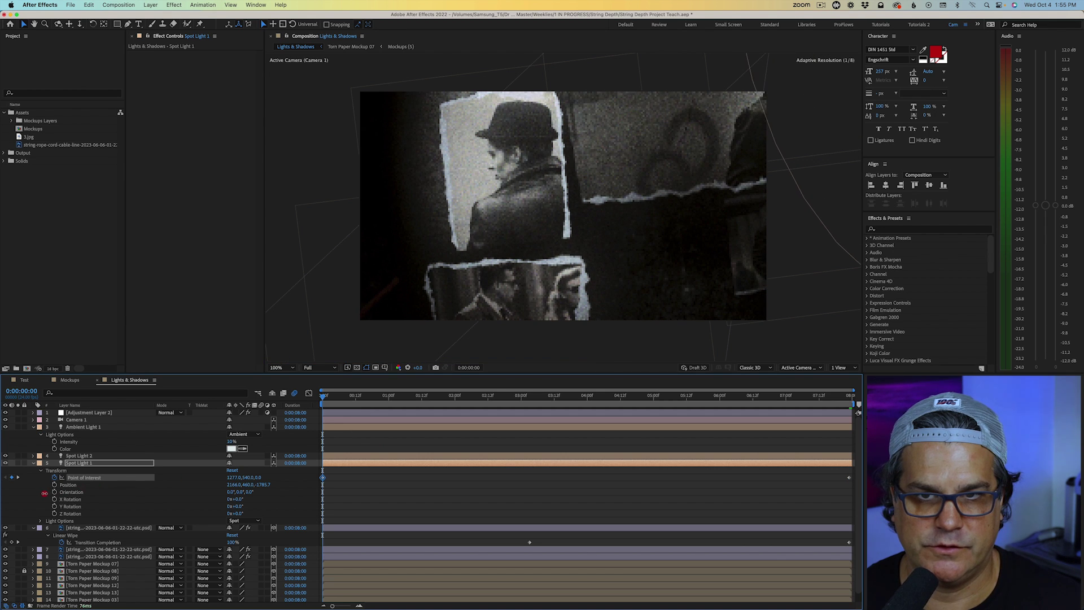
left_click_drag(336, 399, 836, 397)
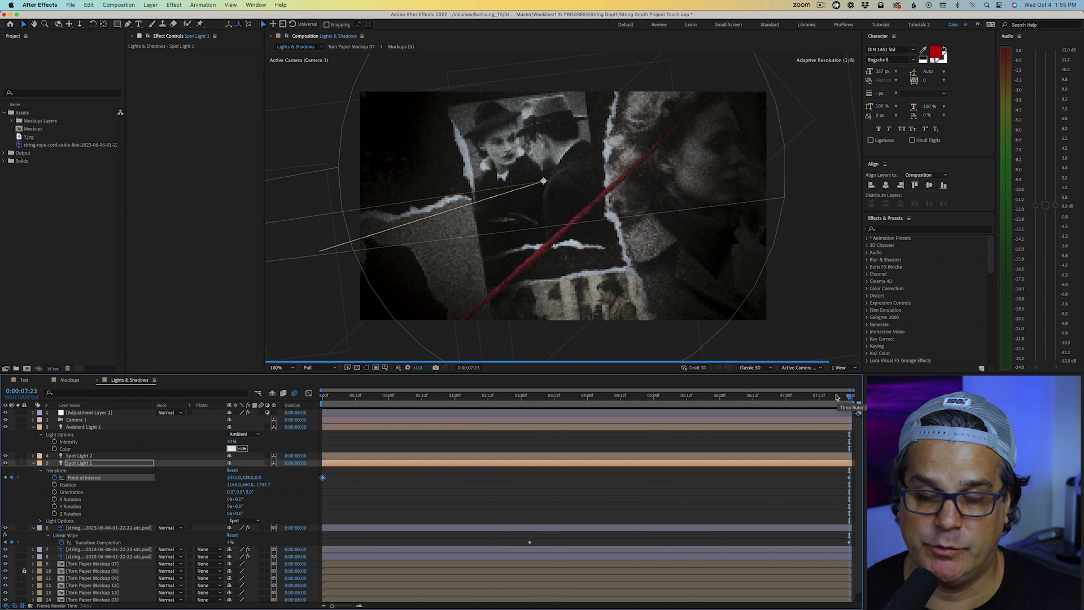